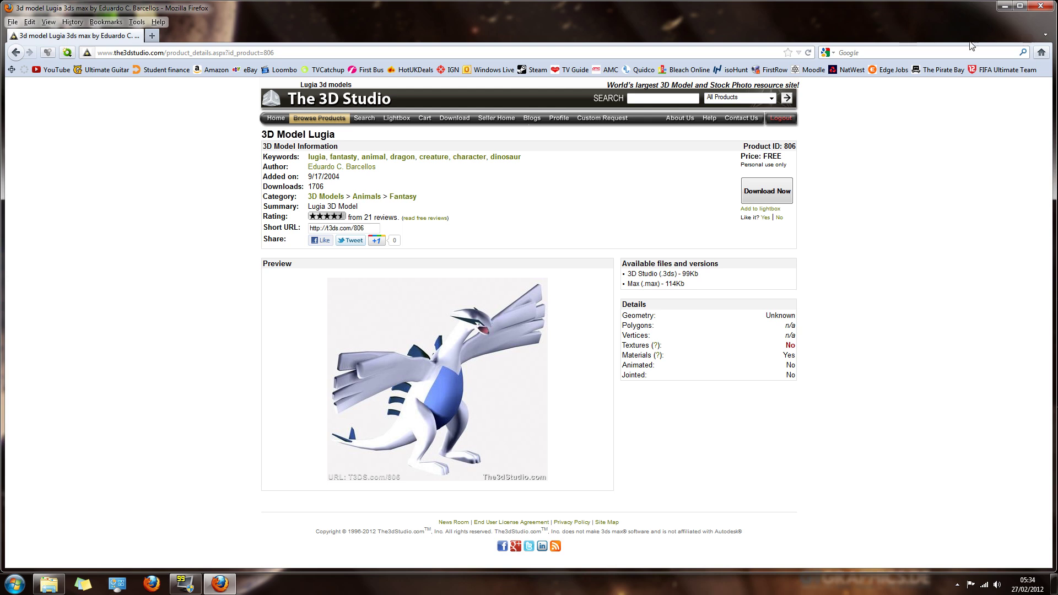
Step: Review the Lugia 3D model's download page and preview on The 3D Studio, and close the browser
mouse_move(965, 7)
left_mouse_down()
mouse_move(964, 31)
mouse_move(972, 6)
left_mouse_up()
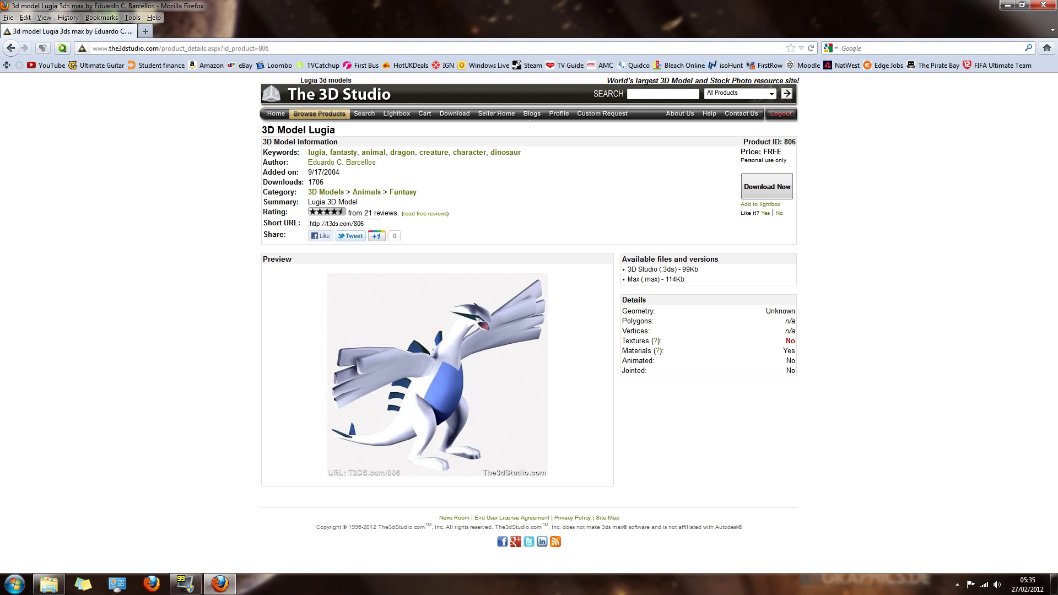
key("ctrl+l")
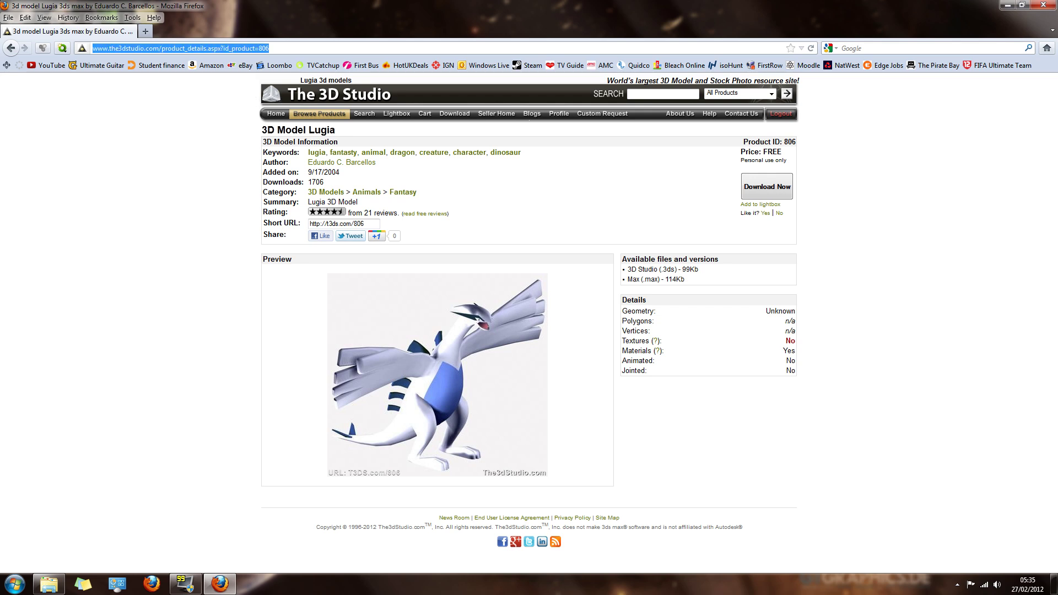
left_click(191, 89)
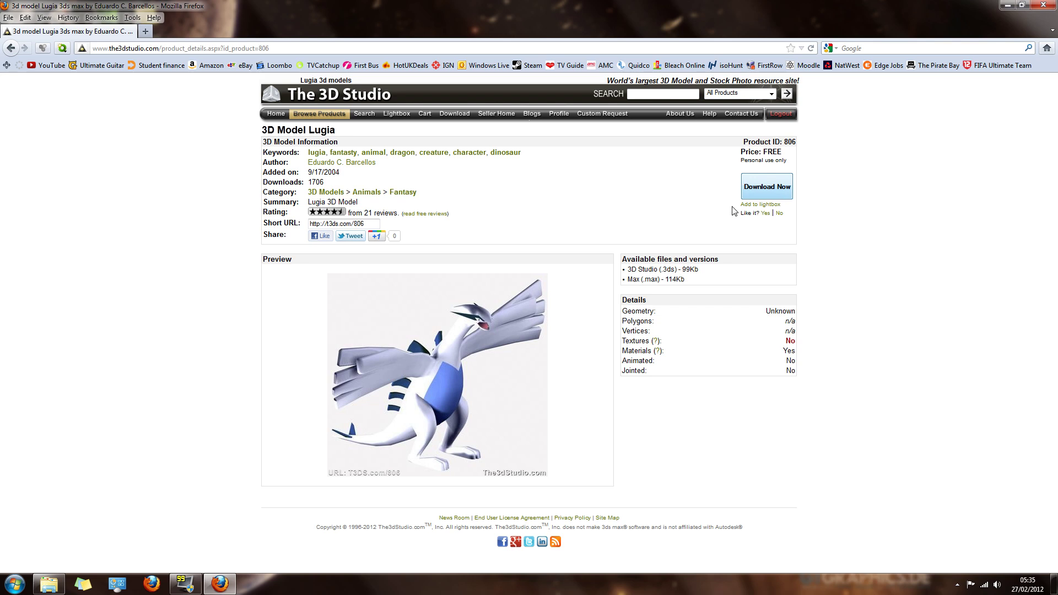
left_click_drag(551, 298, 356, 292)
left_click(314, 308)
left_click(1043, 5)
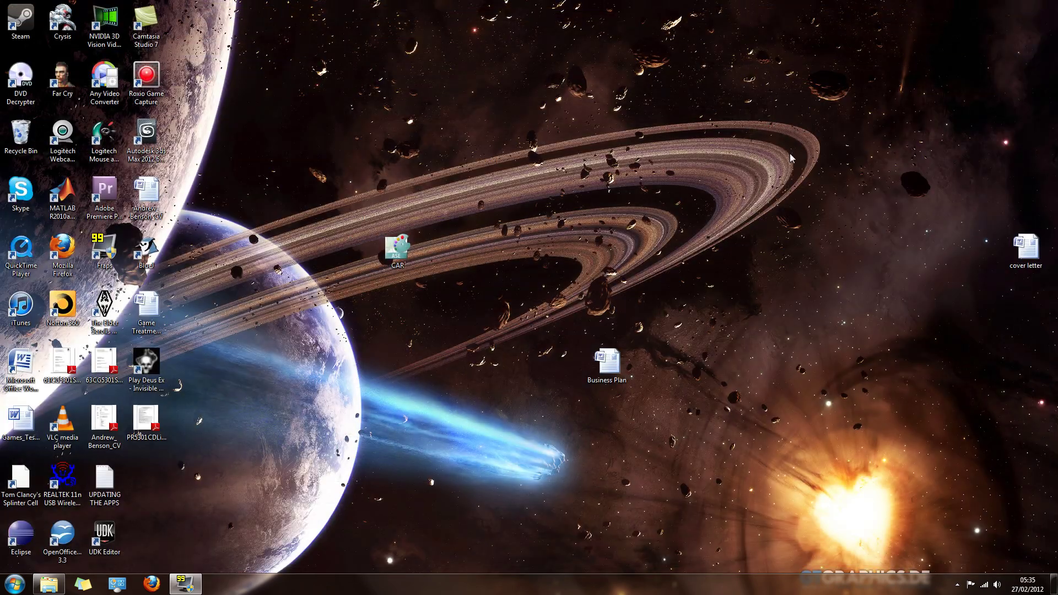
Step: Open the downloaded lugia_max archive in the file explorer, inspect its Lugia and readme files, and close the window
left_click(49, 583)
double_click(333, 302)
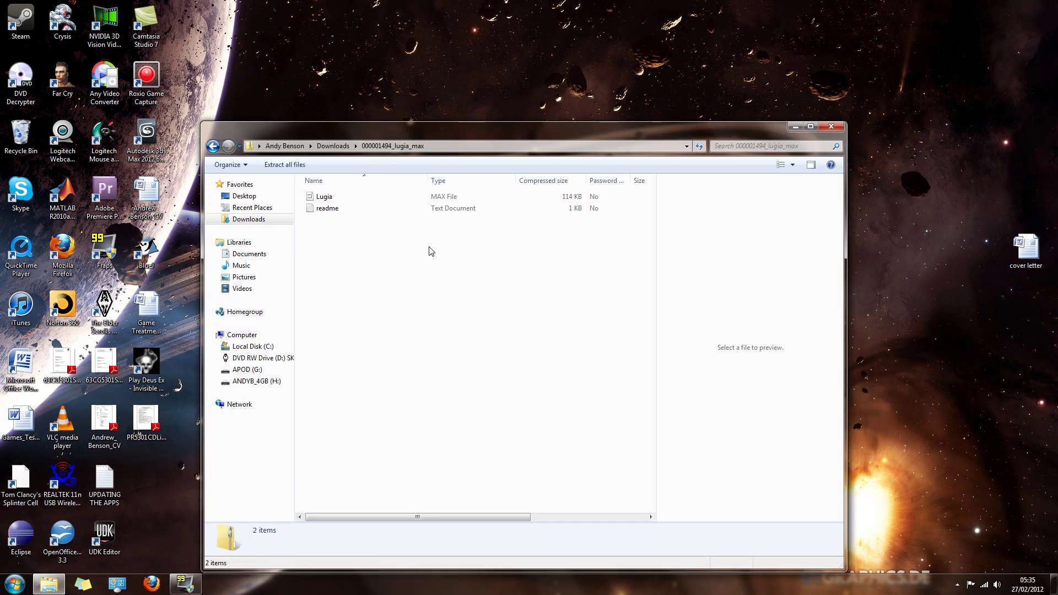
left_click(323, 198)
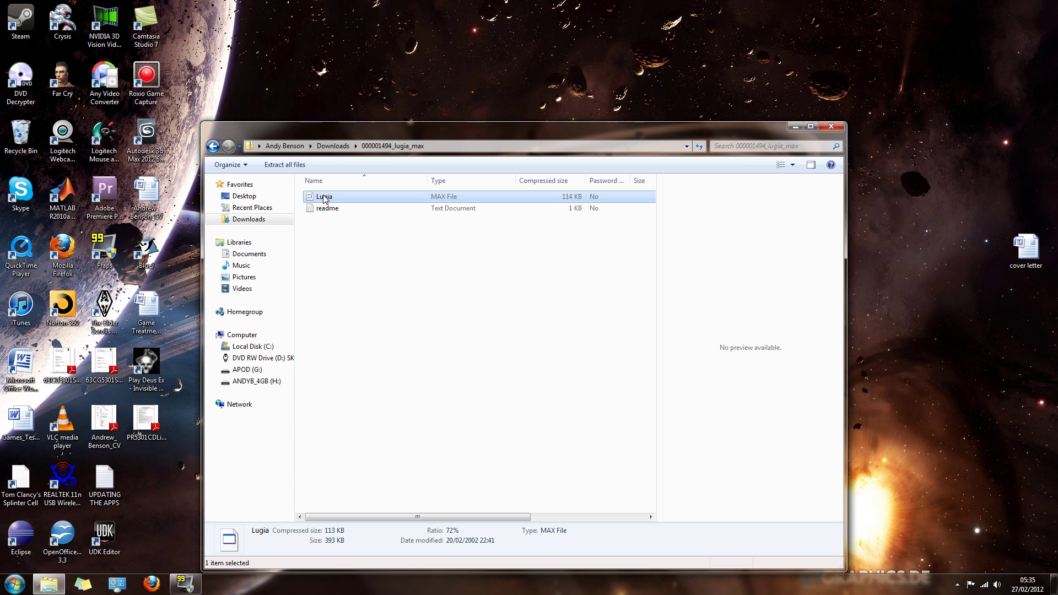
left_click(331, 210)
left_click(344, 241)
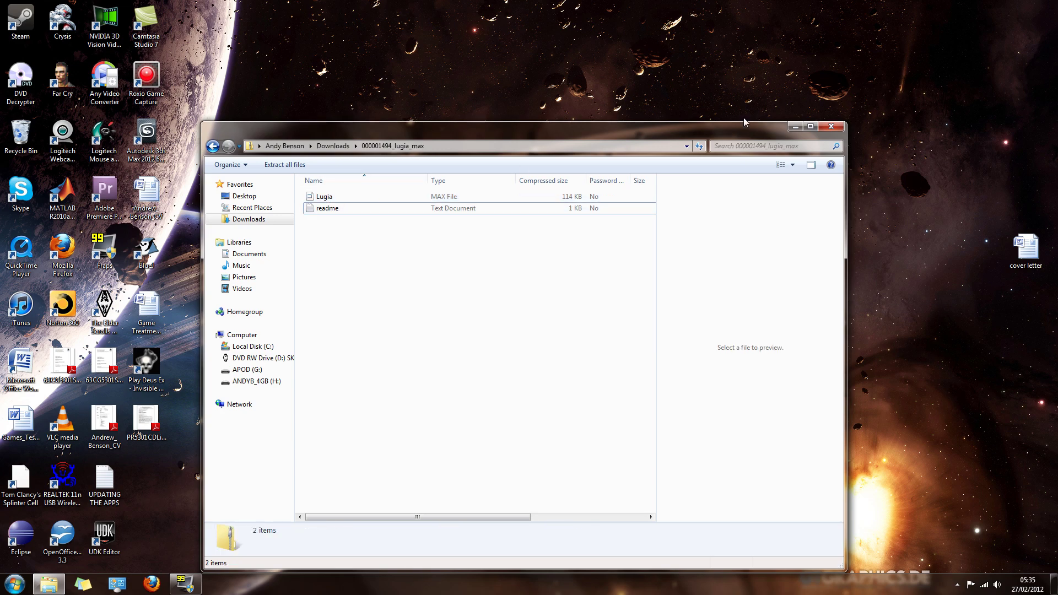
left_click(831, 126)
Step: Launch Autodesk 3ds Max 2012, open the recent file Lugia.max, decline disabling gamma/LUT correction, and dismiss the welcome screen
left_click(14, 583)
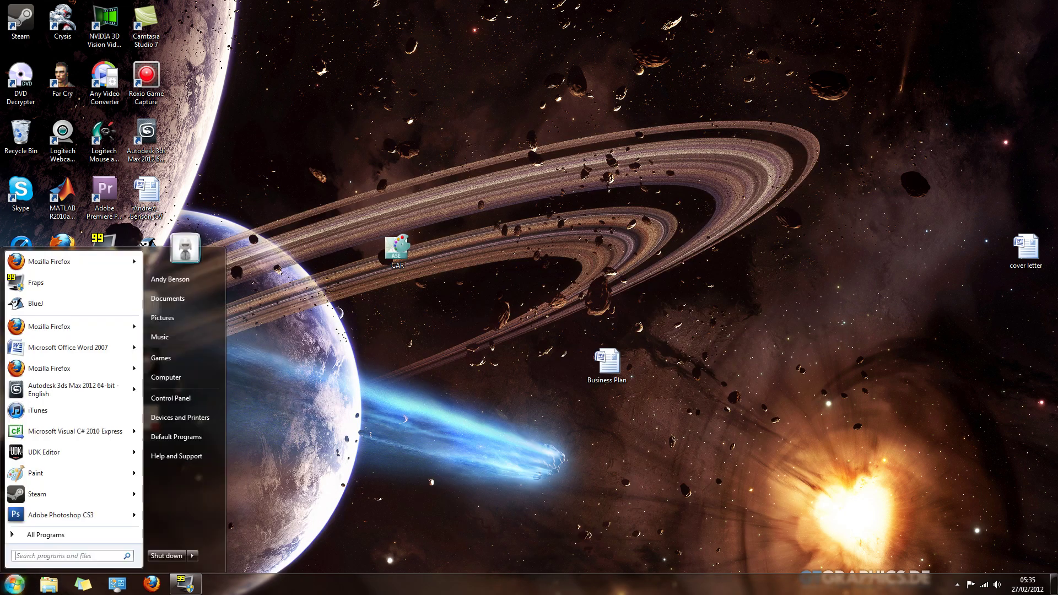
left_click(61, 389)
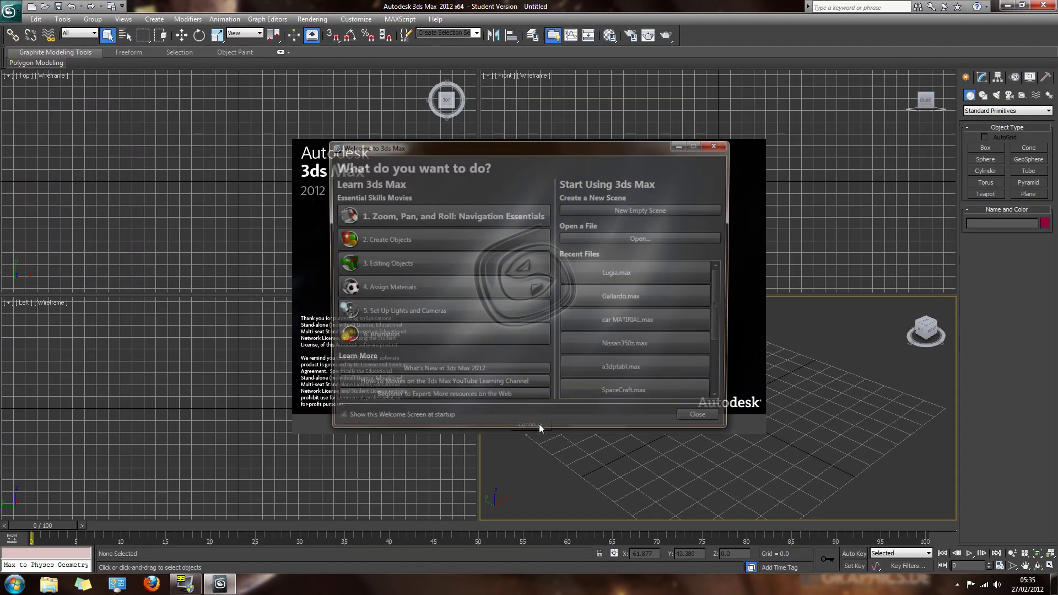
left_click(630, 272)
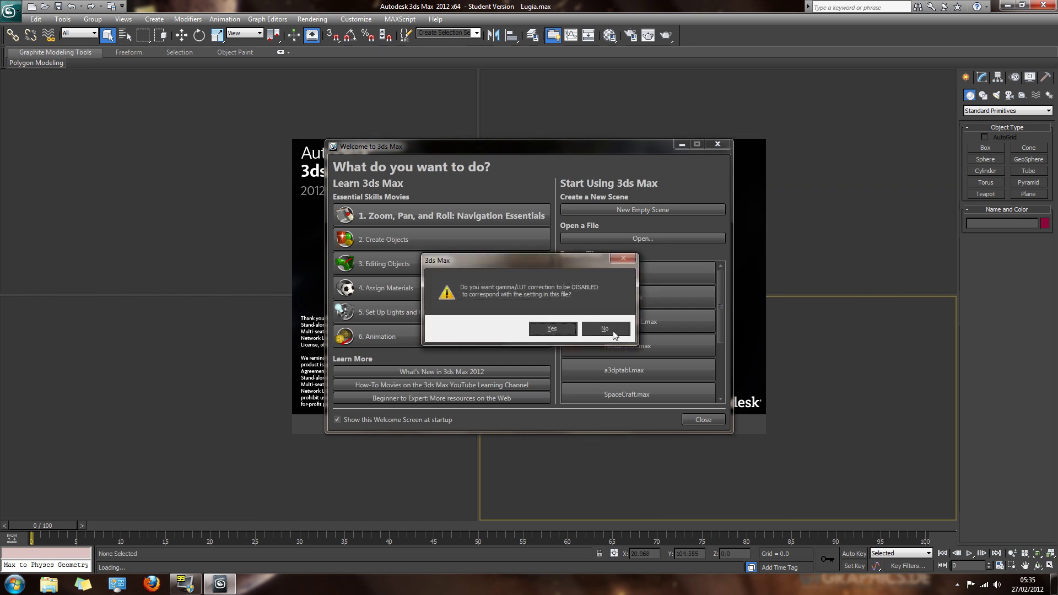
left_click(614, 334)
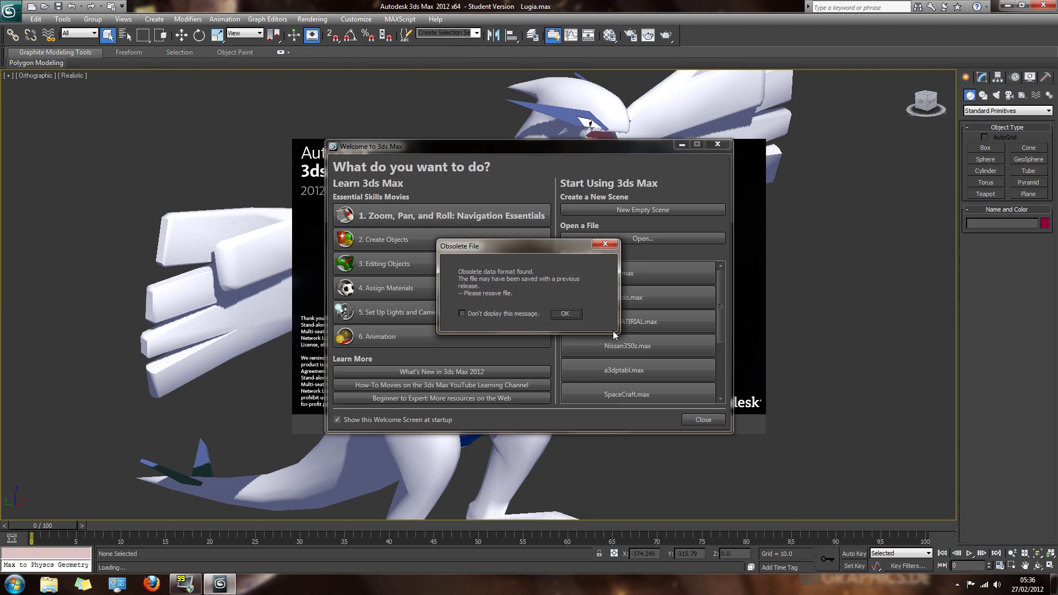
left_click(576, 313)
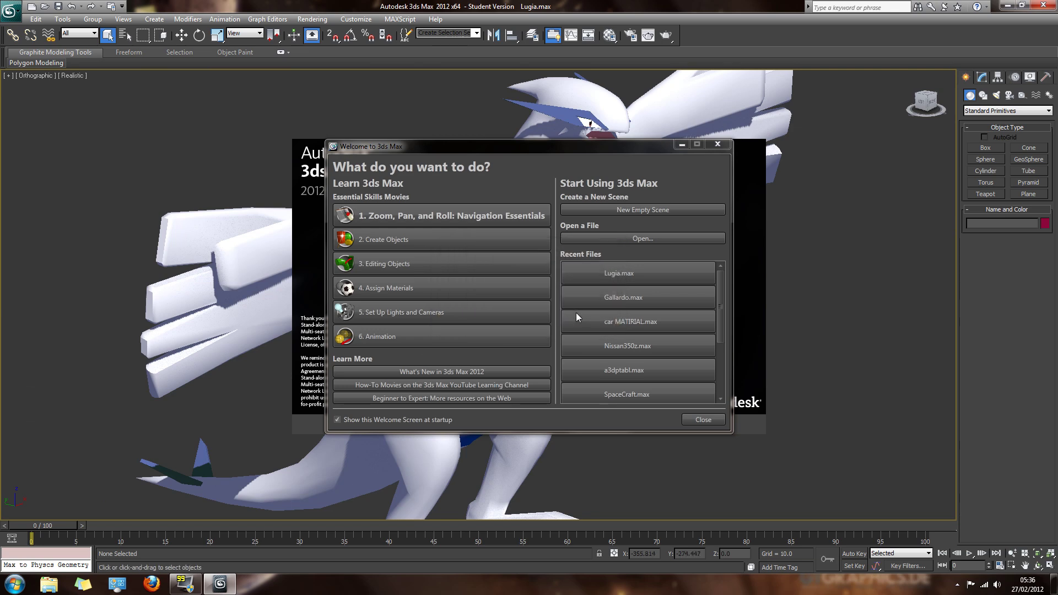
left_click(530, 425)
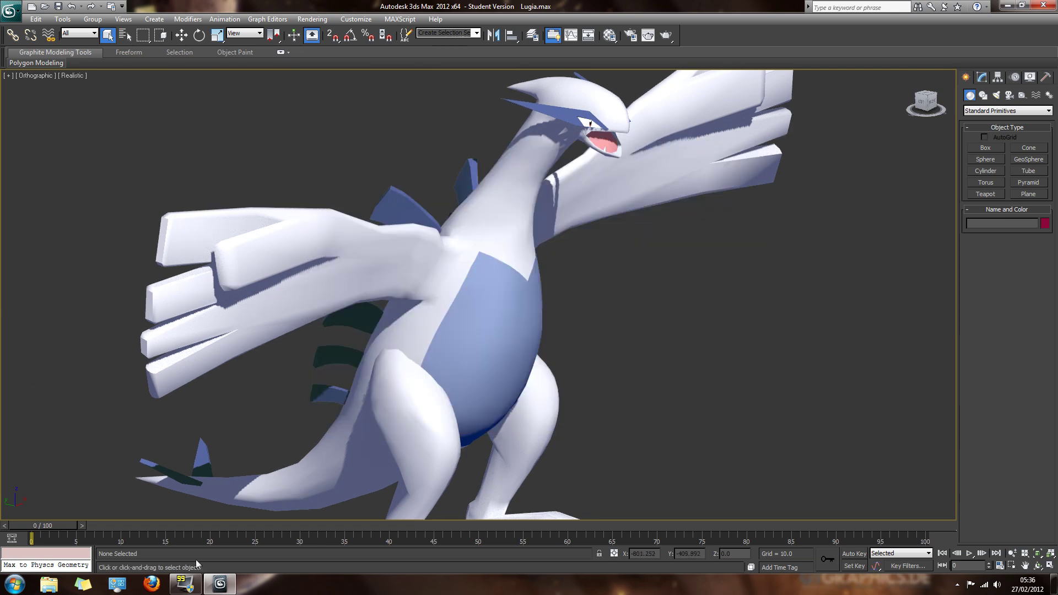
Step: Open the lugia_max folder inside 3ds Max Models in the Documents library
left_click(49, 586)
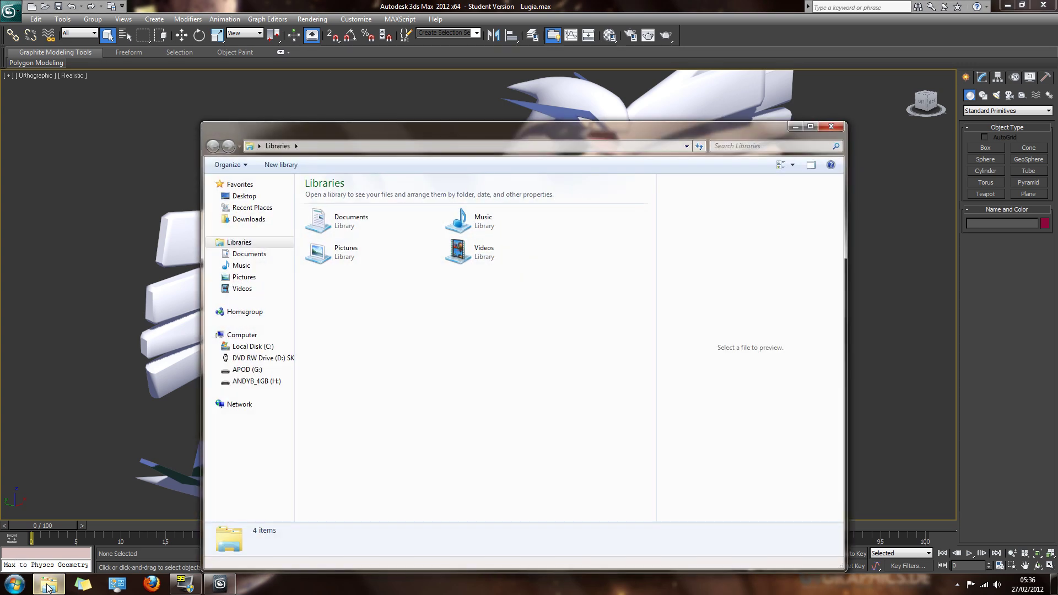
double_click(389, 227)
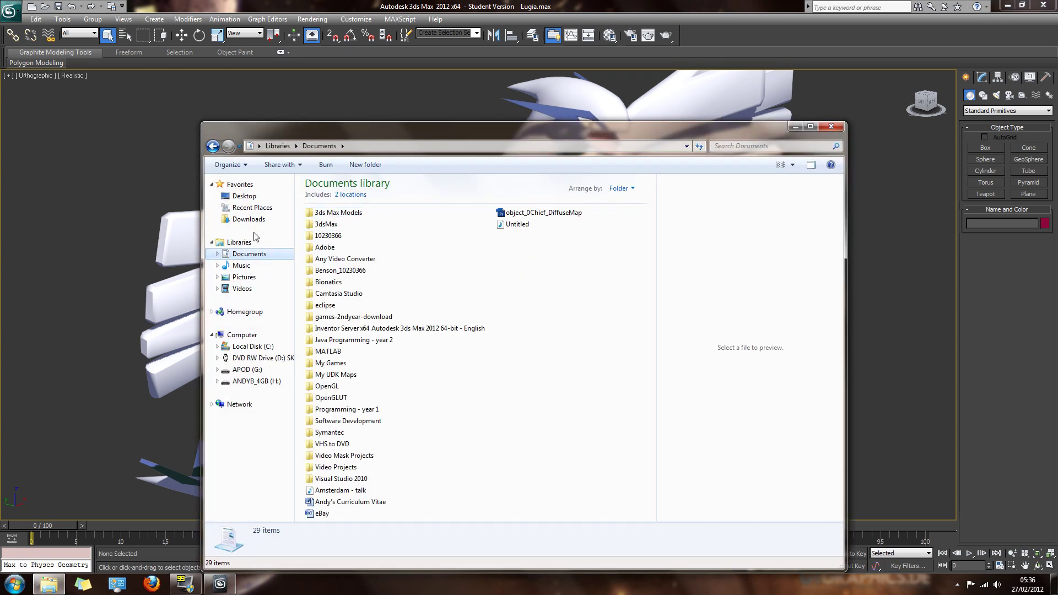
left_click(338, 225)
double_click(338, 225)
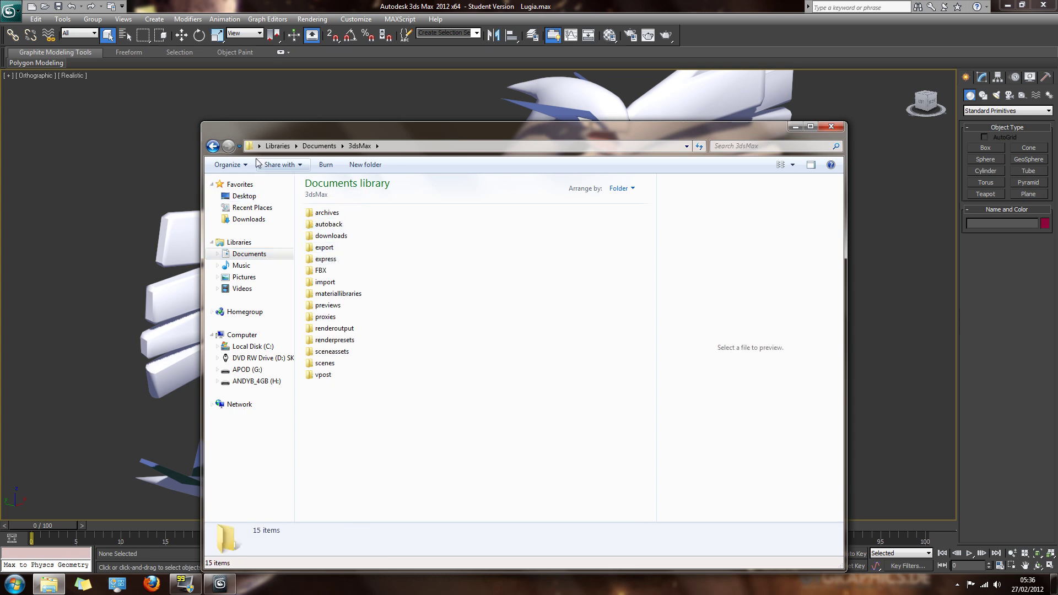
left_click(213, 146)
double_click(331, 224)
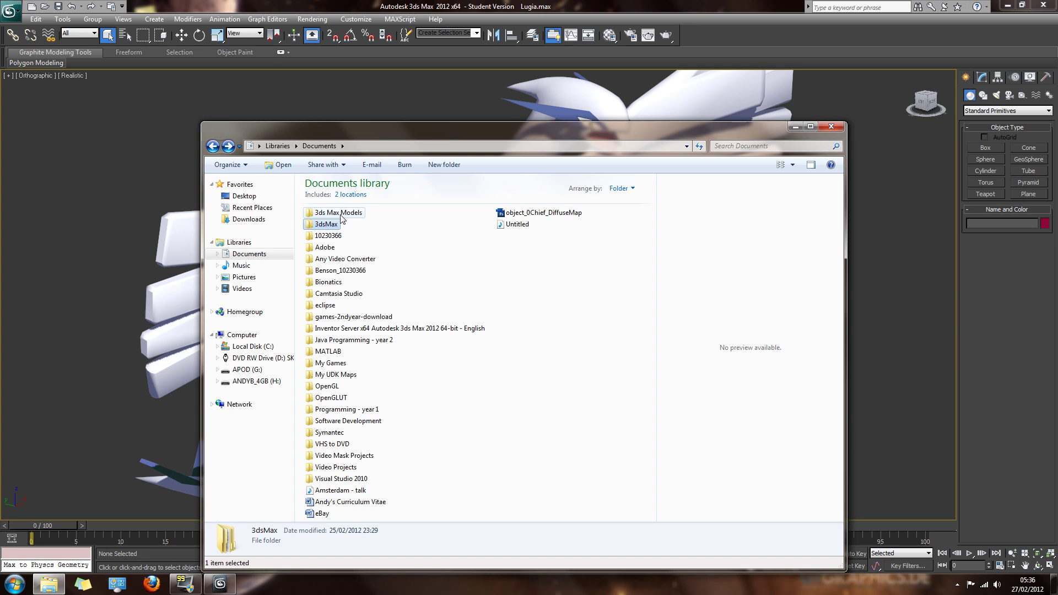
double_click(329, 259)
Step: Delete the LugiaDiffuseMap file from the lugia_max folder and close the file explorer
left_click_drag(364, 258, 320, 213)
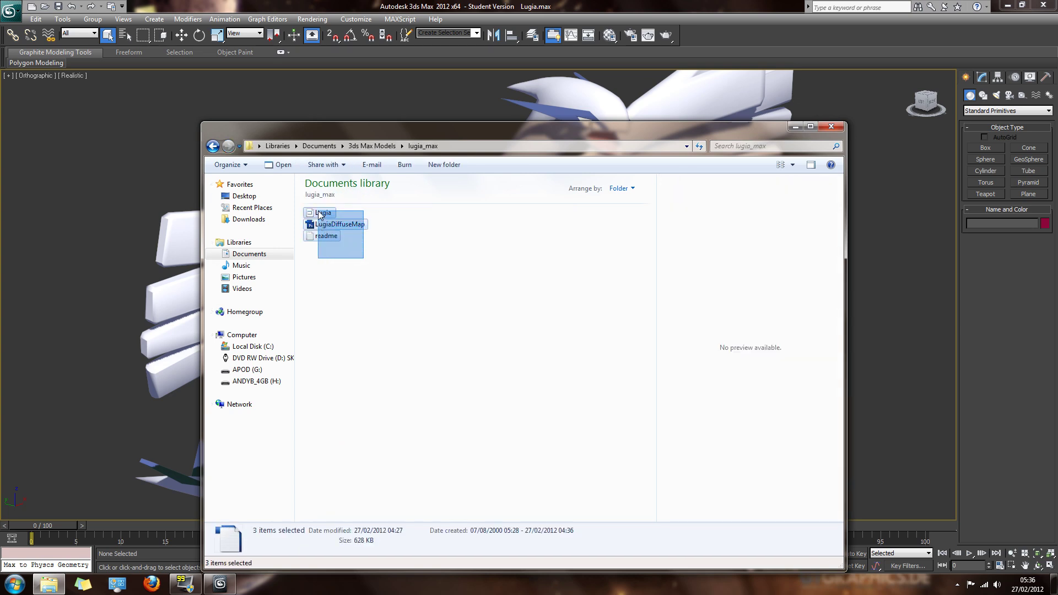
left_click(355, 226)
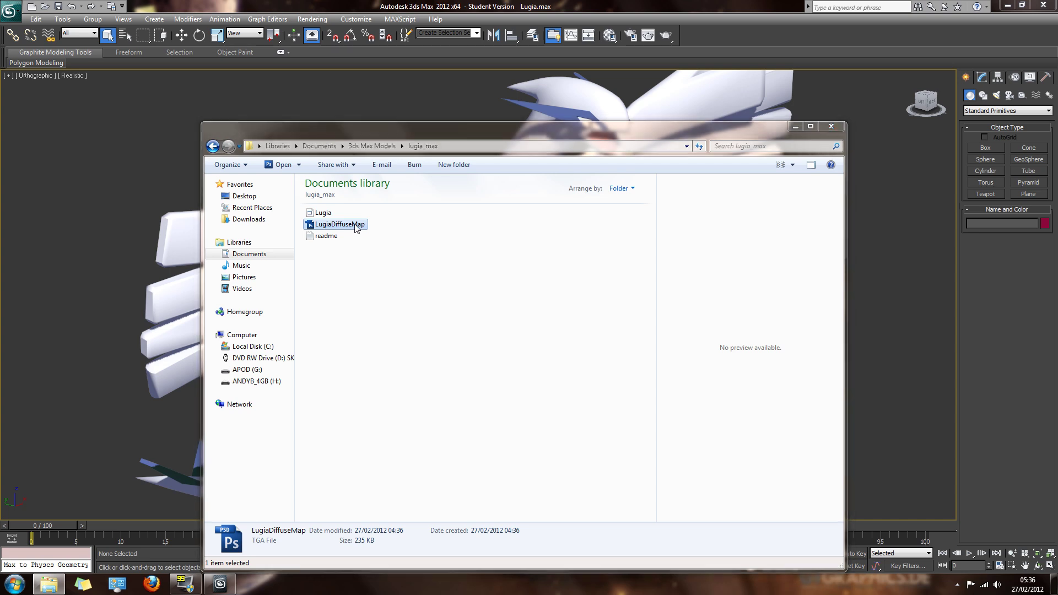
key("Delete")
key("Return")
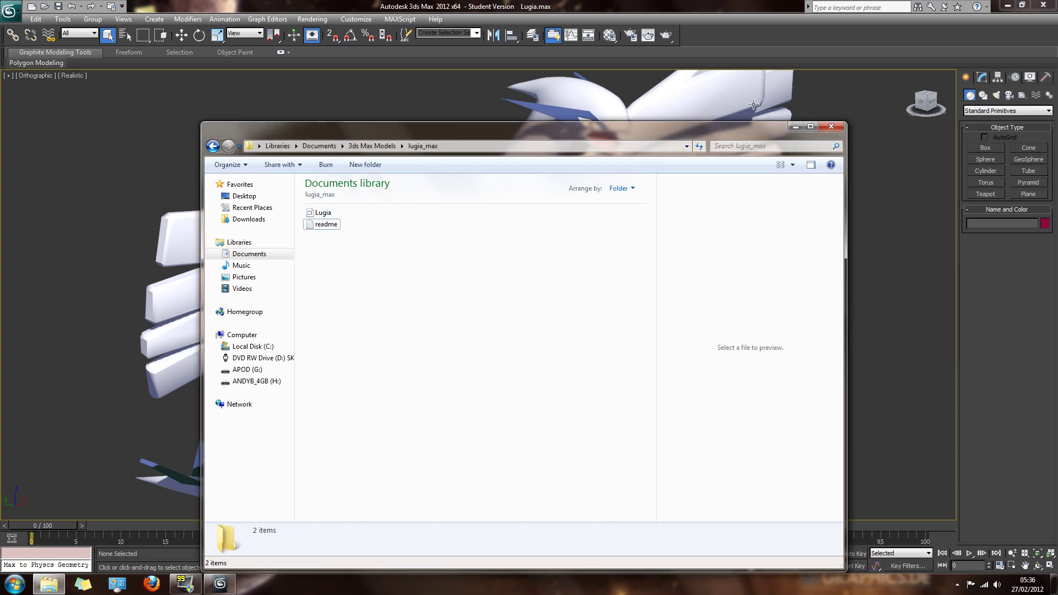
left_click(830, 128)
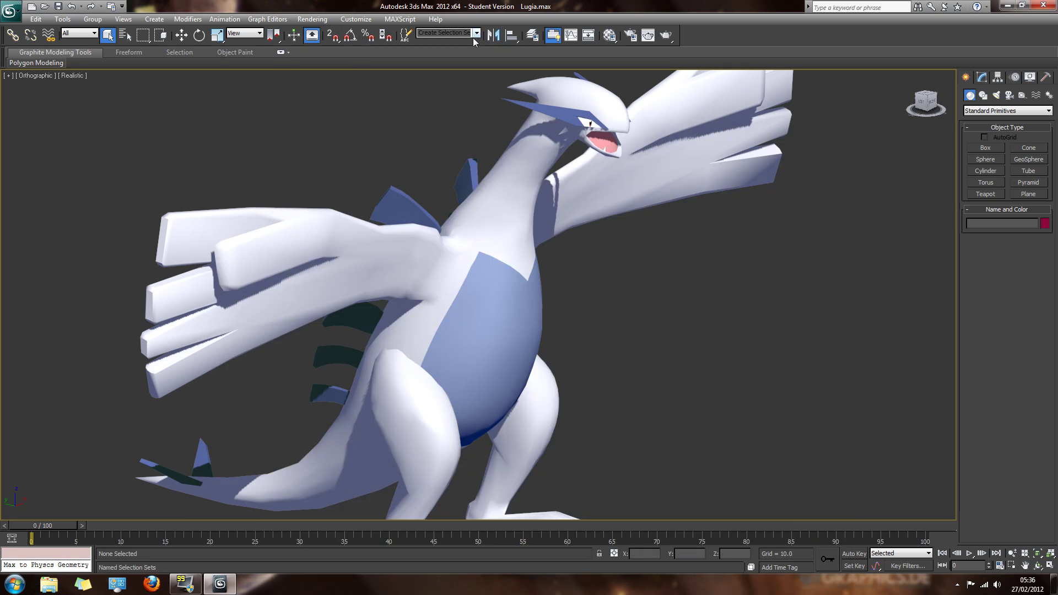
Step: Select the Lugia model, apply Reset XForm to it, and show its modifier stack
left_click(1044, 81)
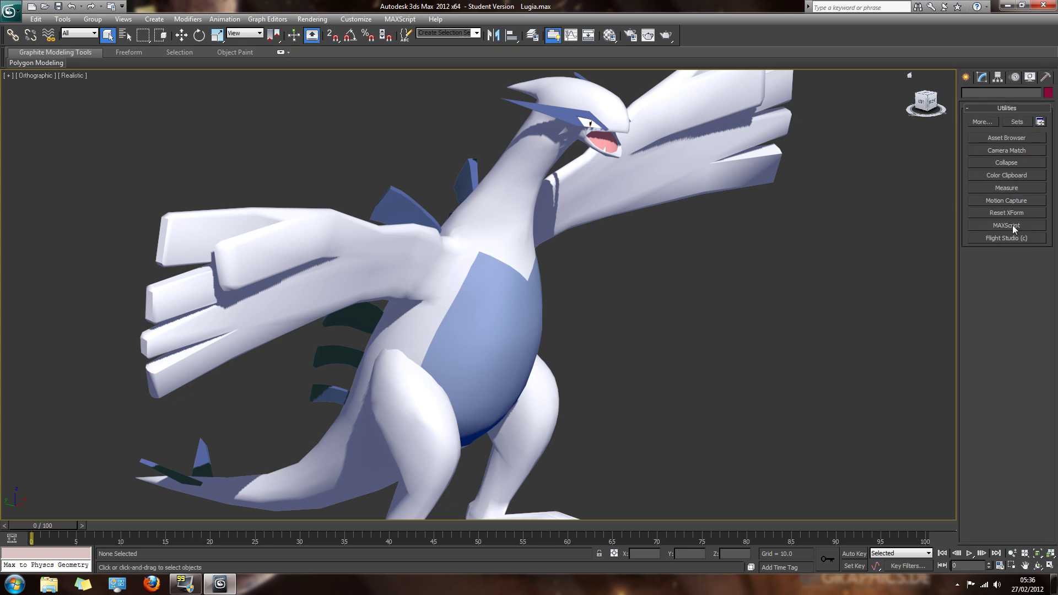
left_click(498, 285)
key("z")
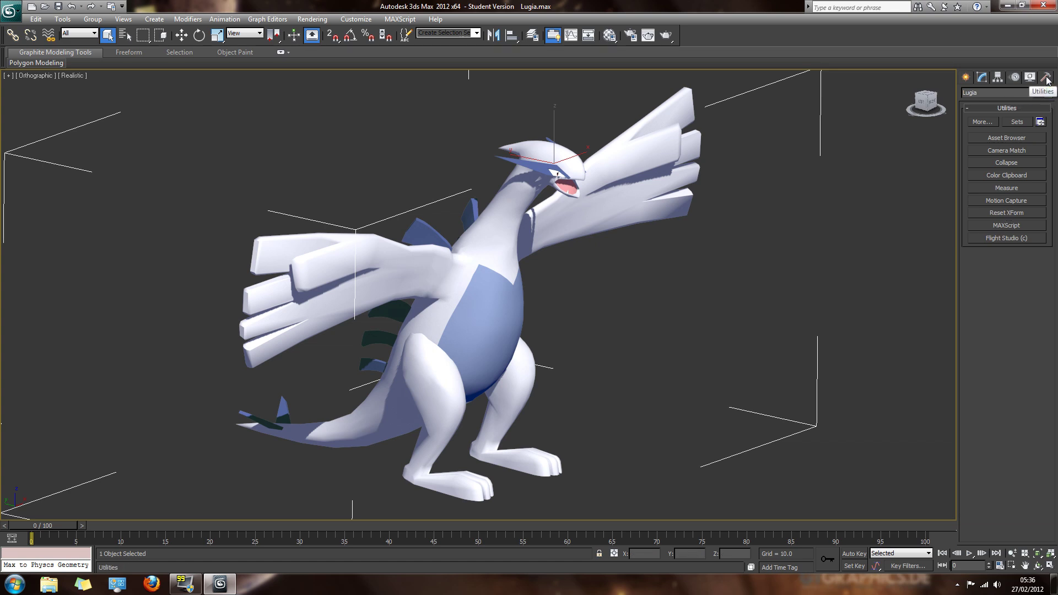
left_click(1016, 213)
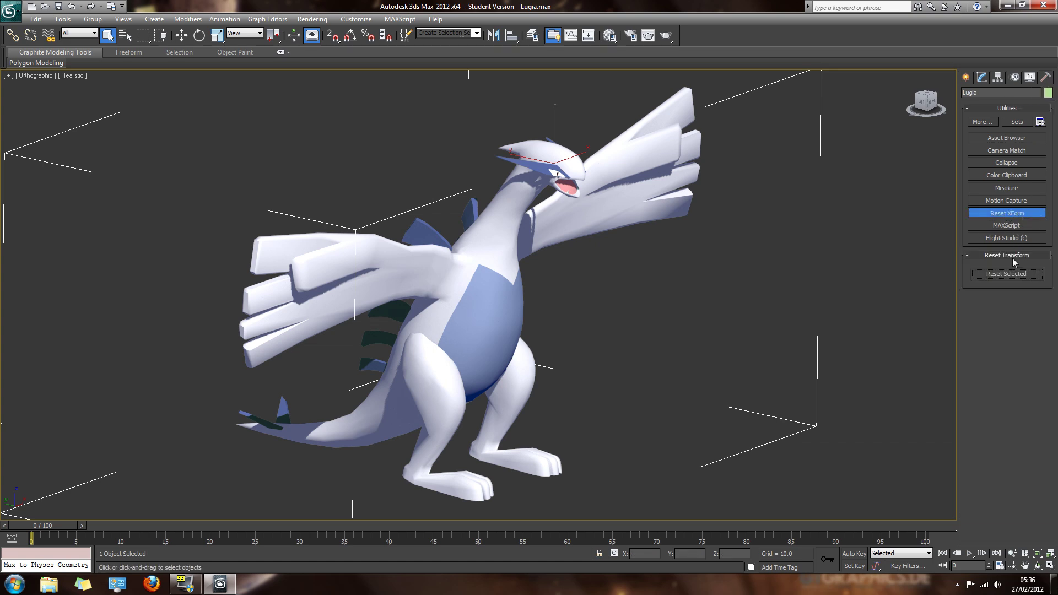
left_click(1011, 274)
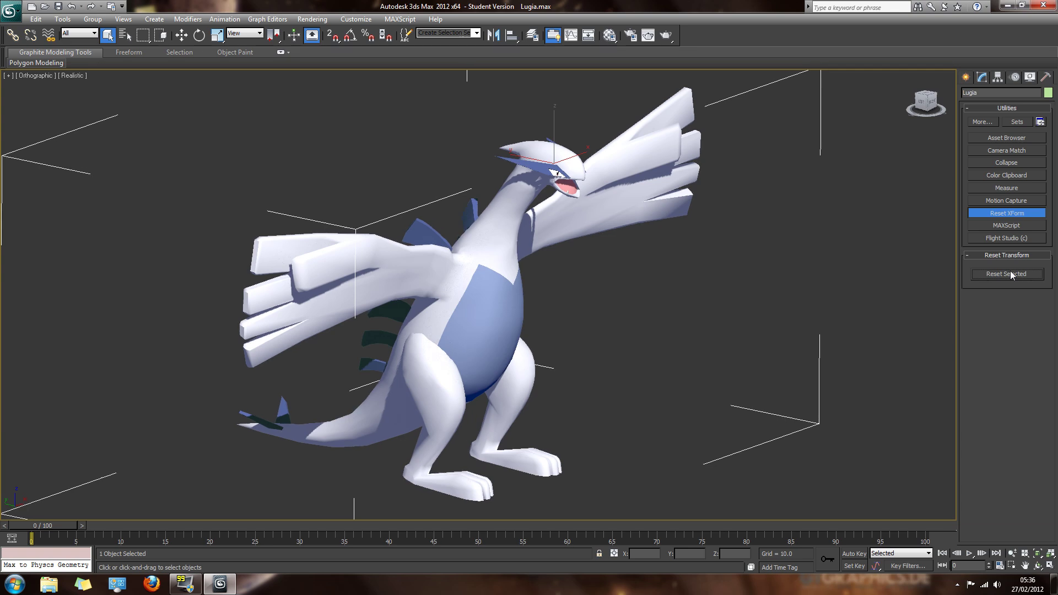
left_click(984, 79)
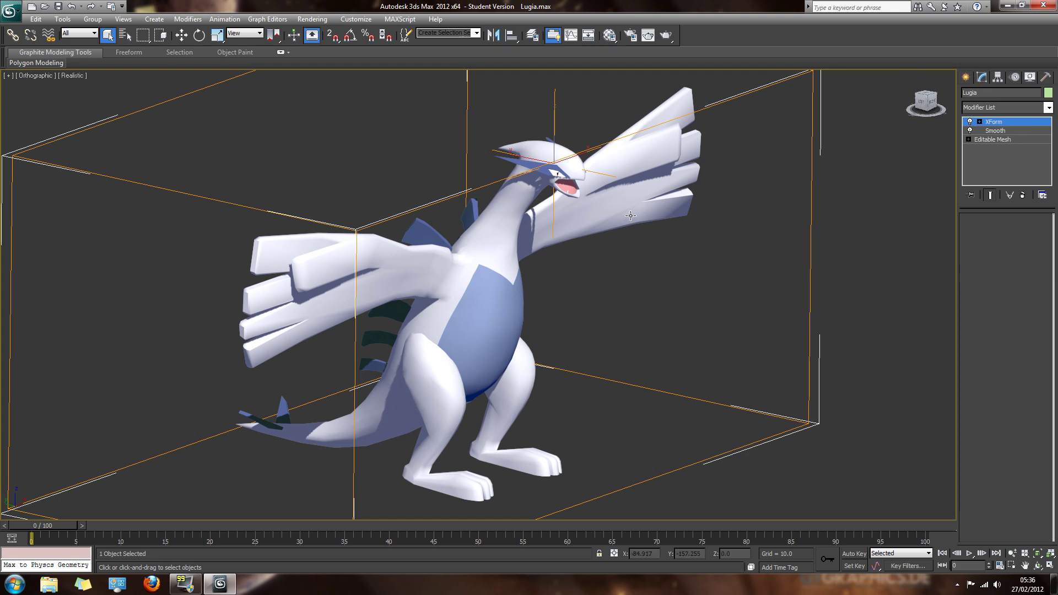
Step: Move the Lugia model slightly upward along the Z axis to about Z 25.3
scroll(590, 265, "down", 6)
scroll(498, 295, "up", 2)
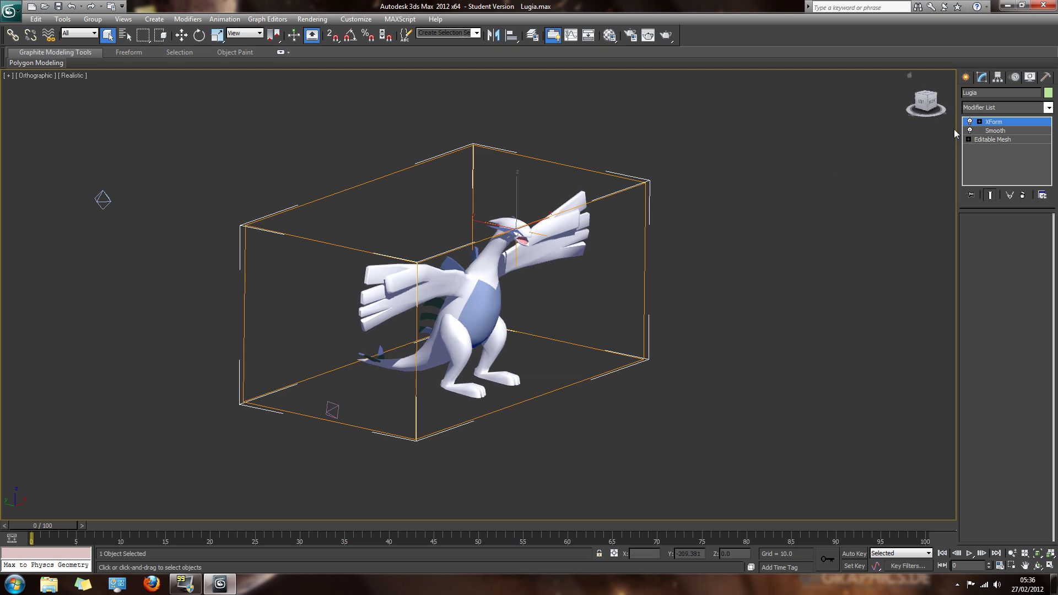
left_click(199, 35)
left_click(187, 36)
mouse_move(515, 183)
left_mouse_down()
mouse_move(515, 199)
mouse_move(516, 168)
left_mouse_up()
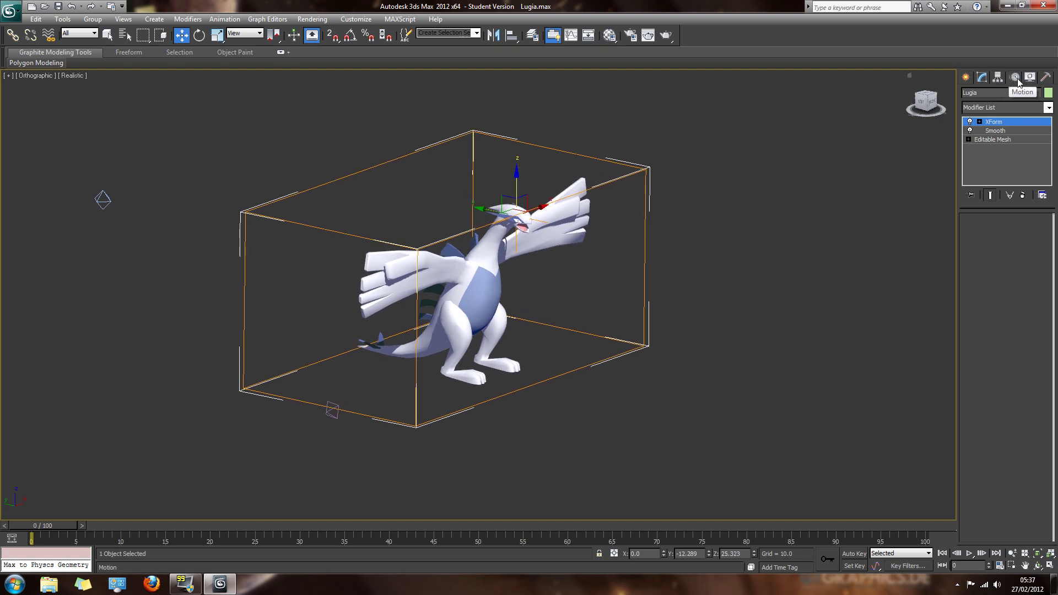
Step: Using Affect Pivot Only, center the Lugia model's pivot to the object
left_click(967, 78)
left_click(979, 78)
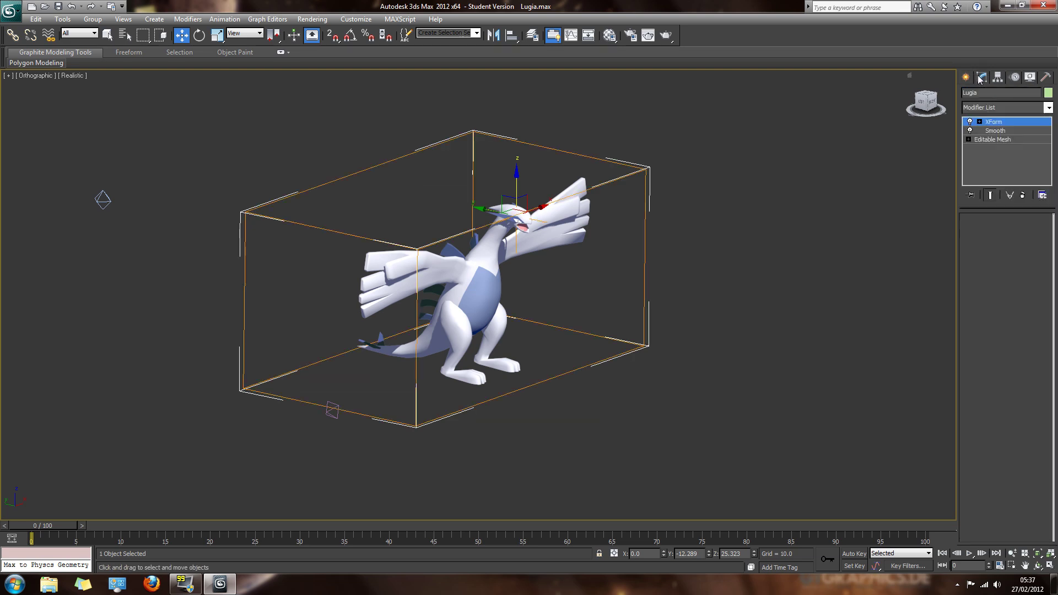
left_click(997, 78)
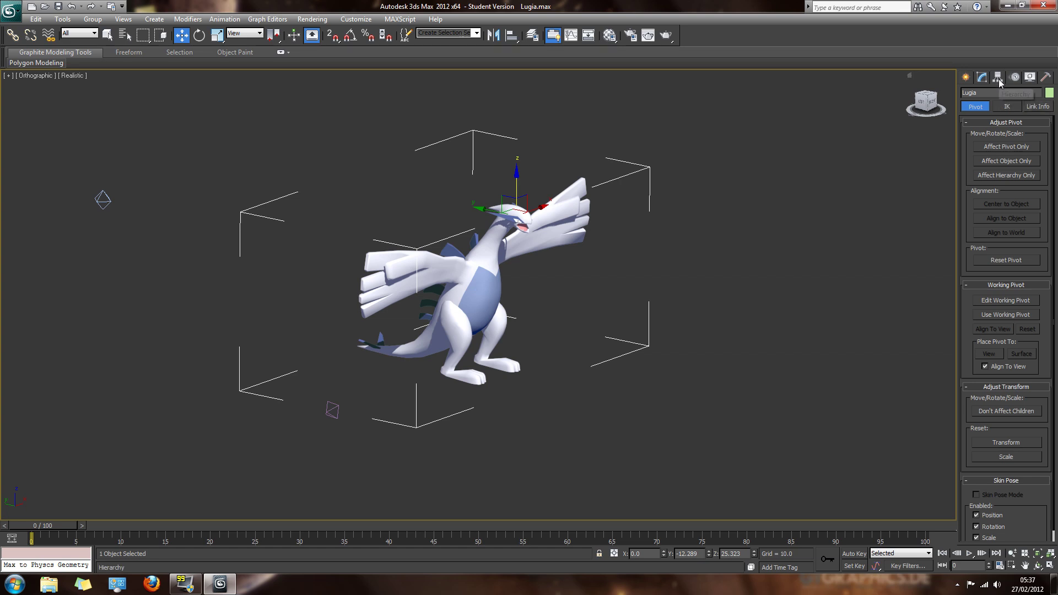
left_click(1005, 148)
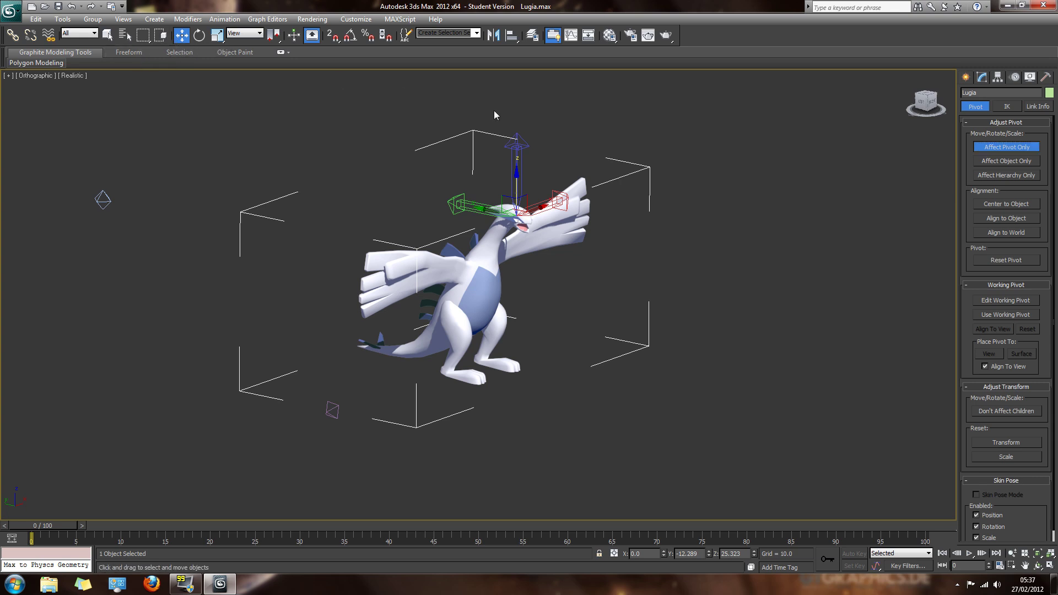
left_click_drag(517, 174, 517, 286)
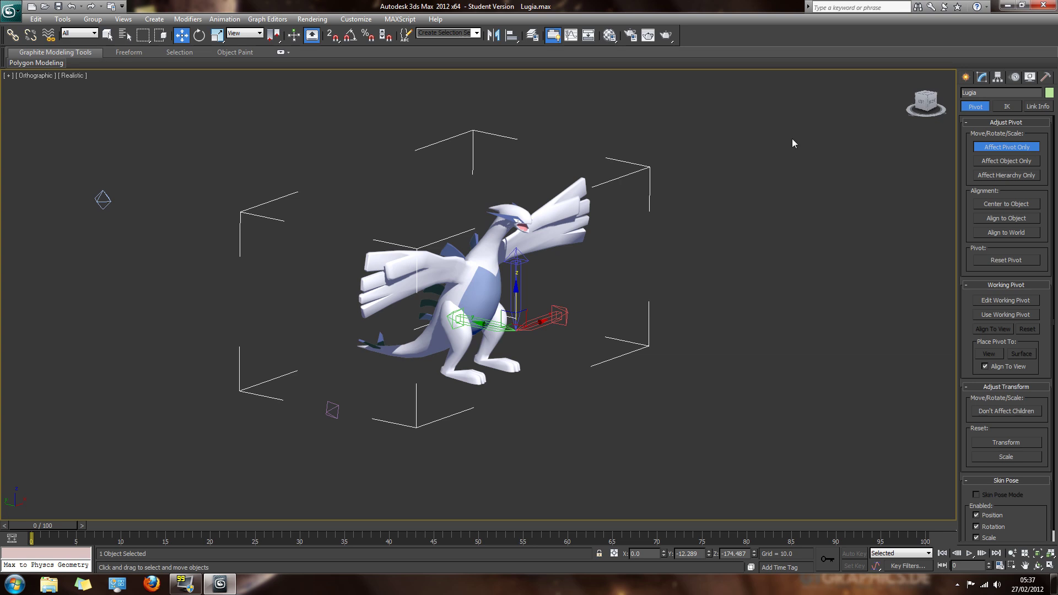
left_click(1007, 206)
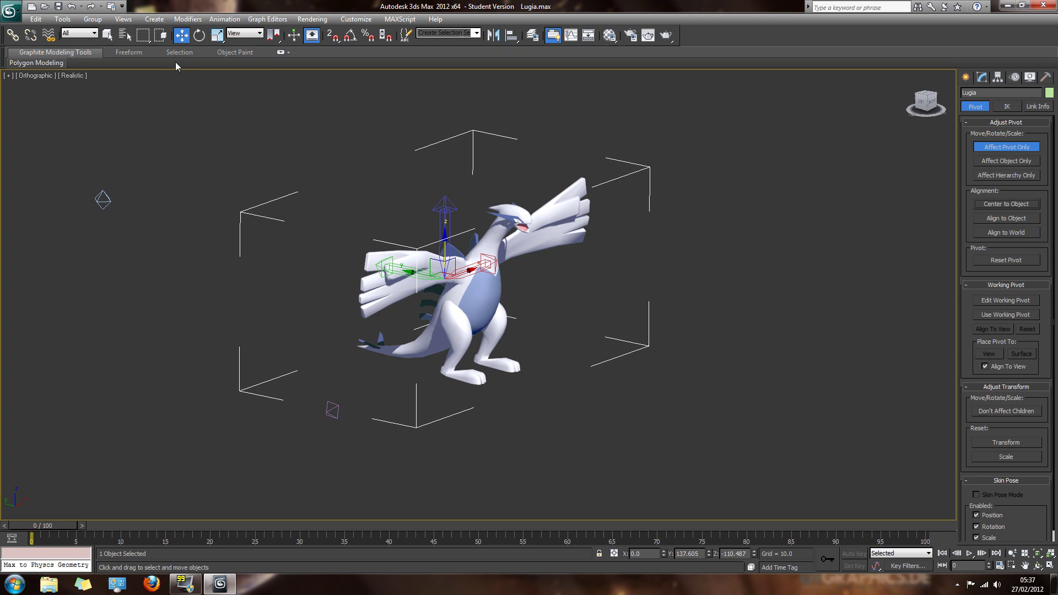
left_click(161, 35)
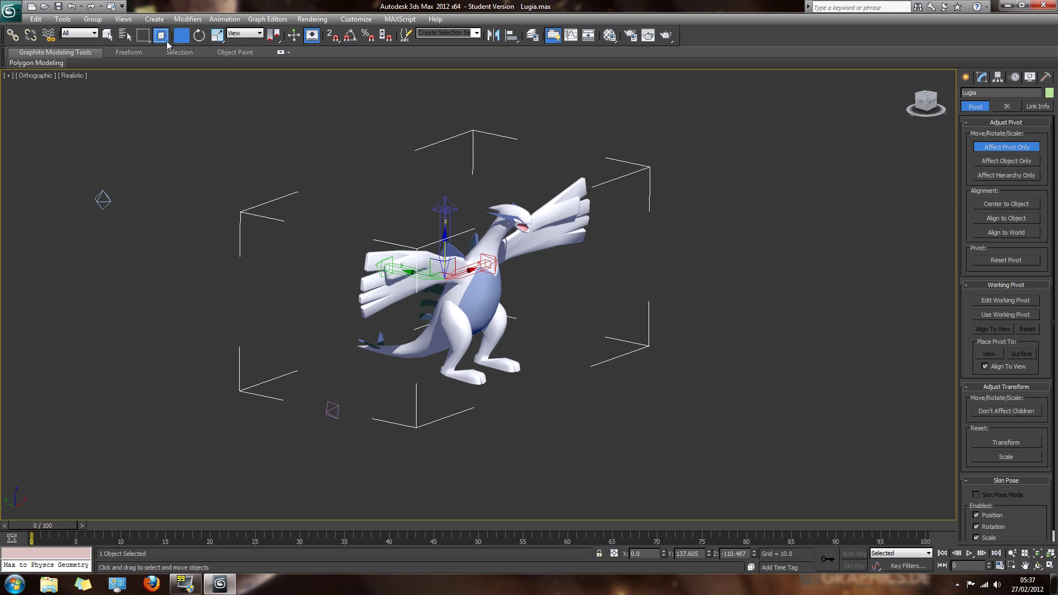
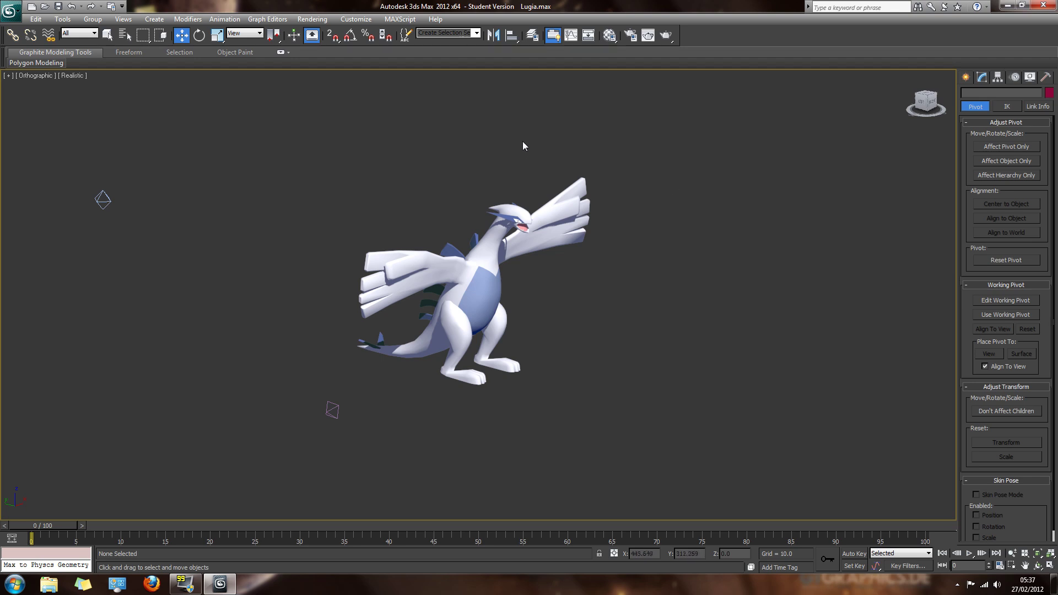
Step: Select the Lugia model, open Render To Texture, and add a DiffuseMap output element
left_click(517, 209)
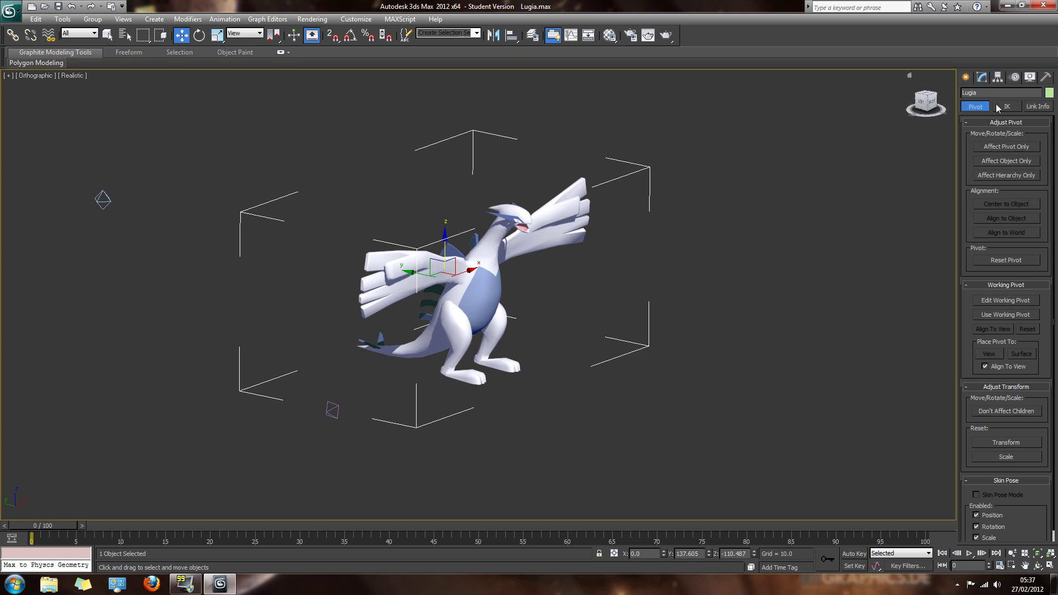
mouse_move(936, 106)
left_mouse_down()
mouse_move(936, 130)
mouse_move(936, 106)
left_mouse_up()
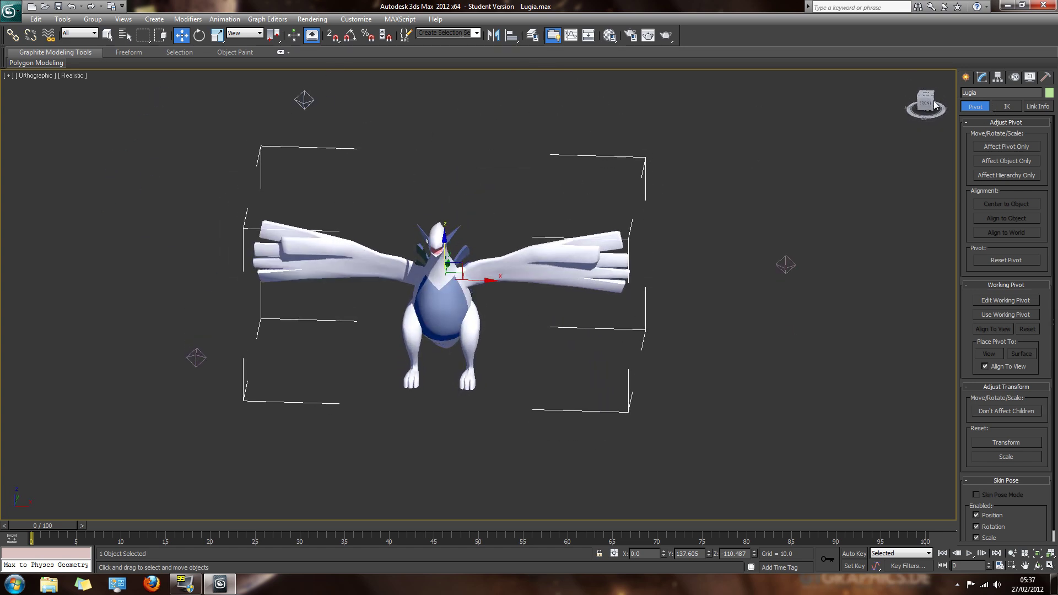
left_click(312, 19)
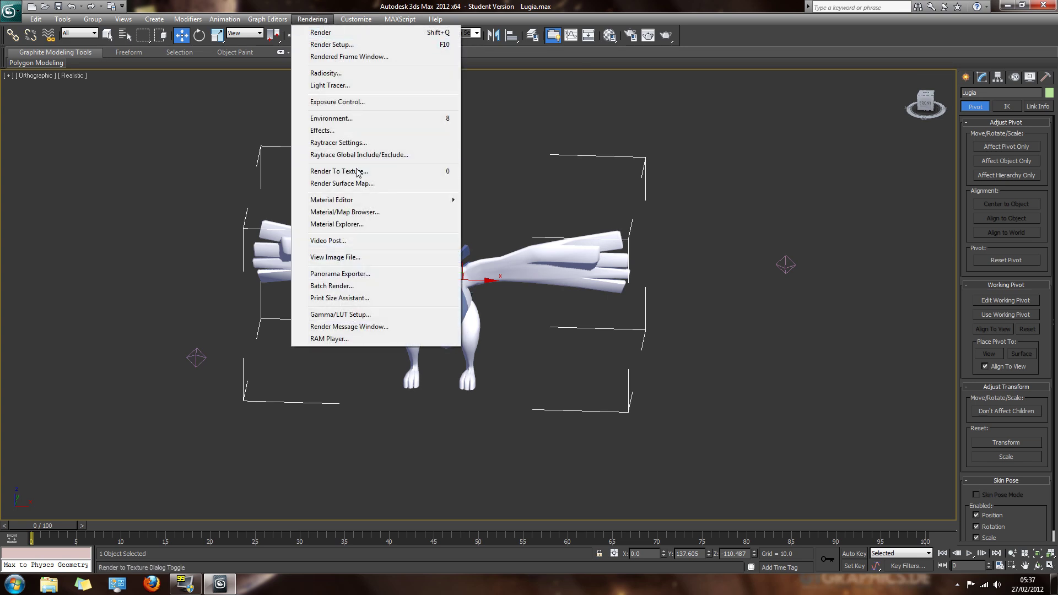
left_click(339, 171)
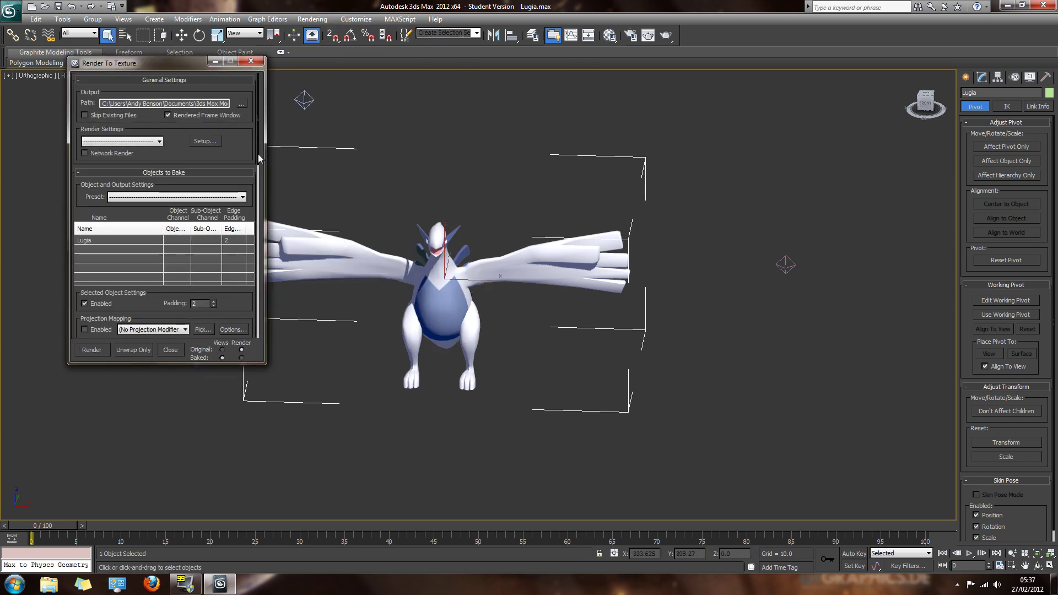
left_click_drag(258, 156, 263, 279)
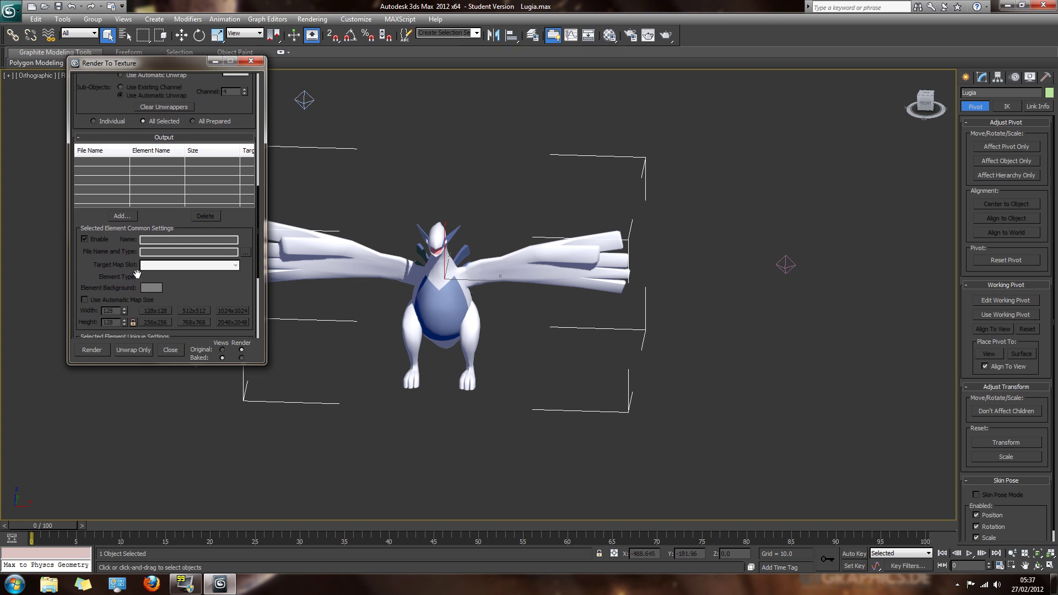
left_click(130, 216)
left_click(499, 259)
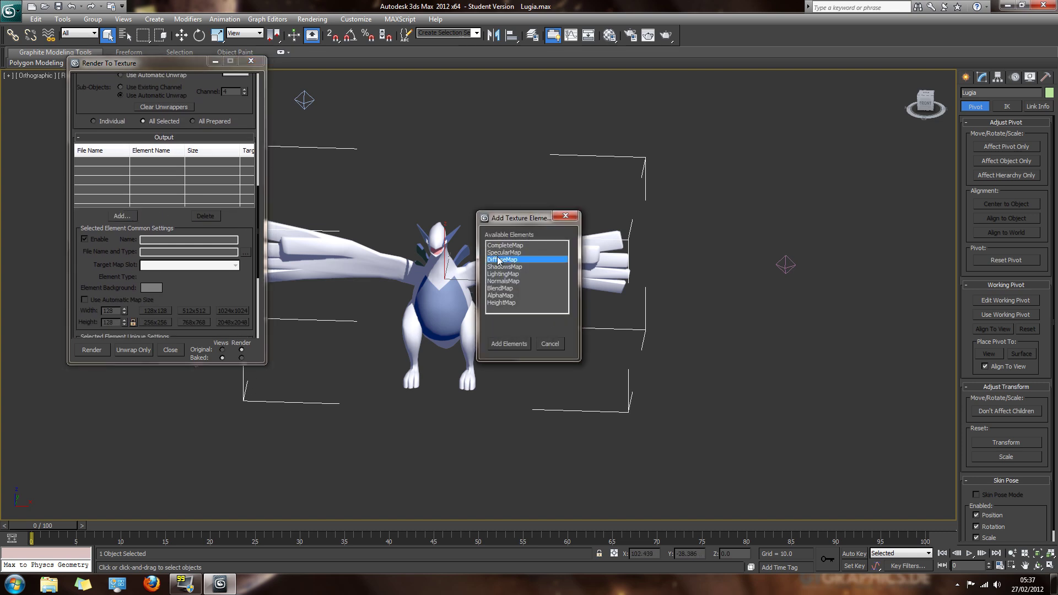
left_click(508, 343)
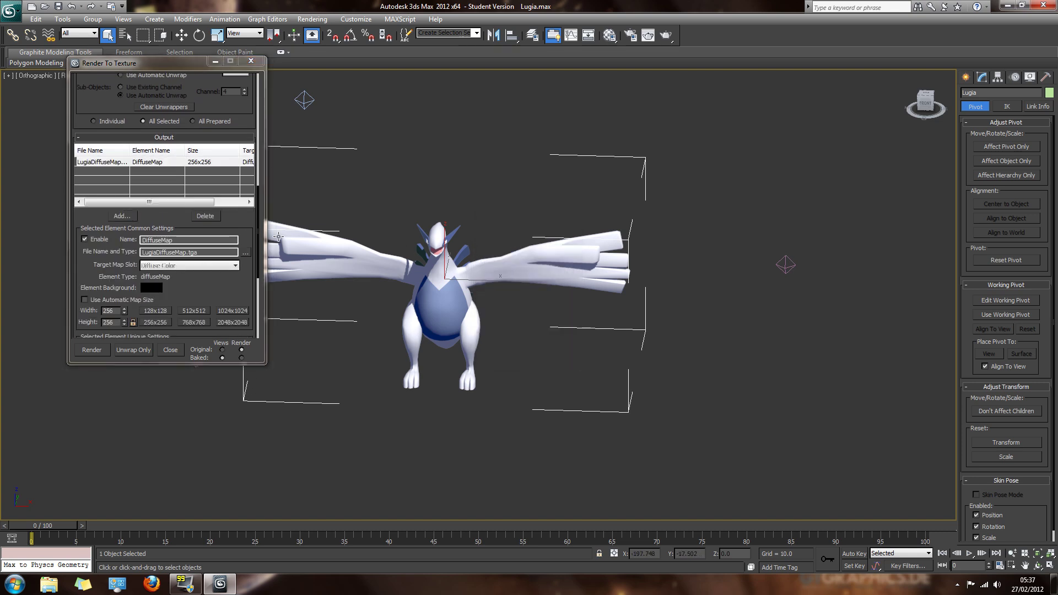
Step: Run the 256x256 DiffuseMap bake for Lugia, dismissing the map-coordinates and file-overwrite prompts, and close Render To Texture
left_click_drag(259, 191, 261, 268)
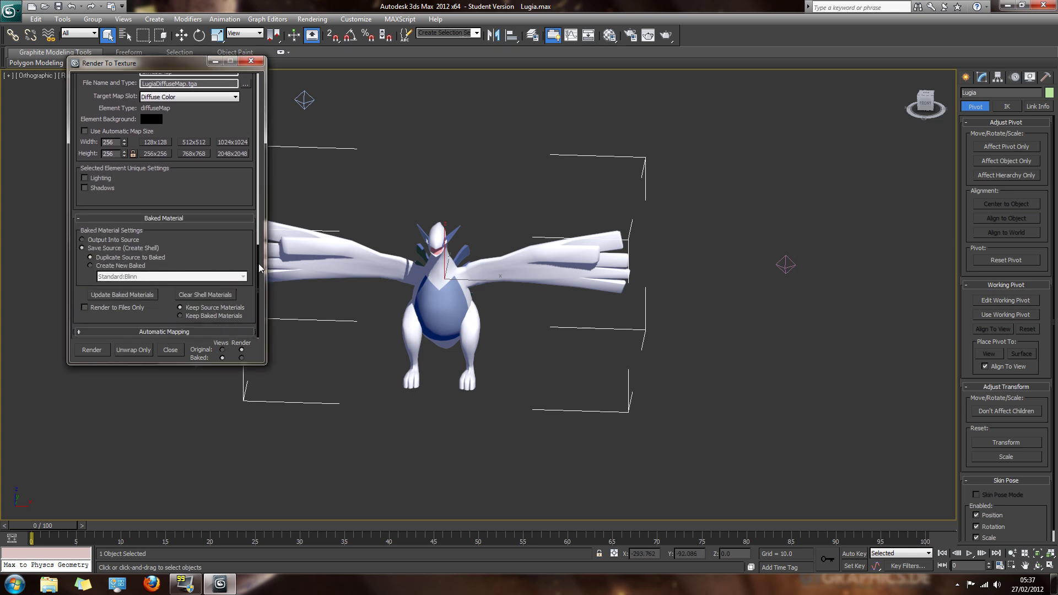
left_click(91, 350)
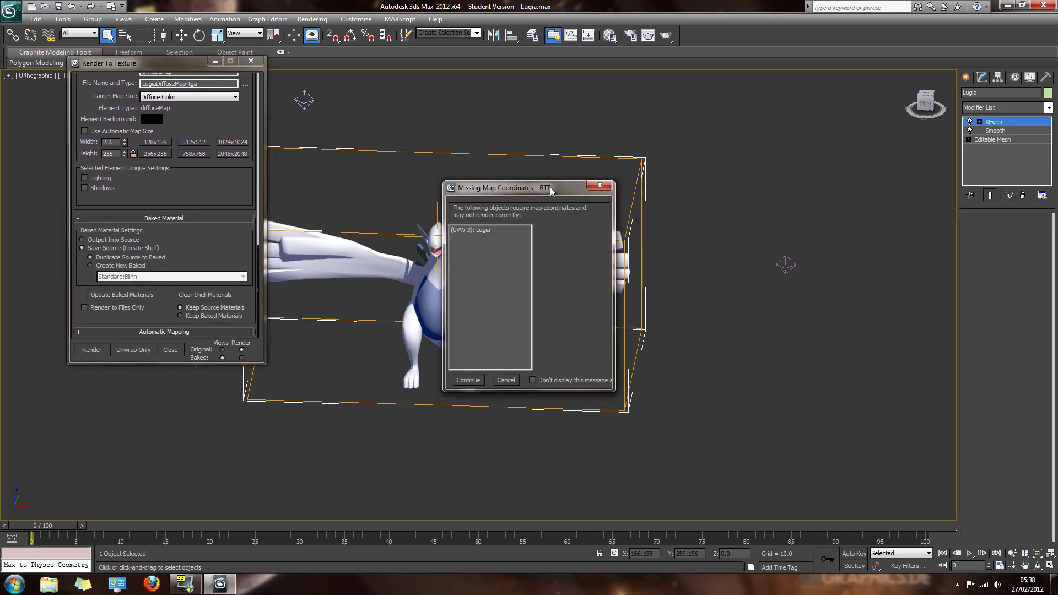
left_click(599, 185)
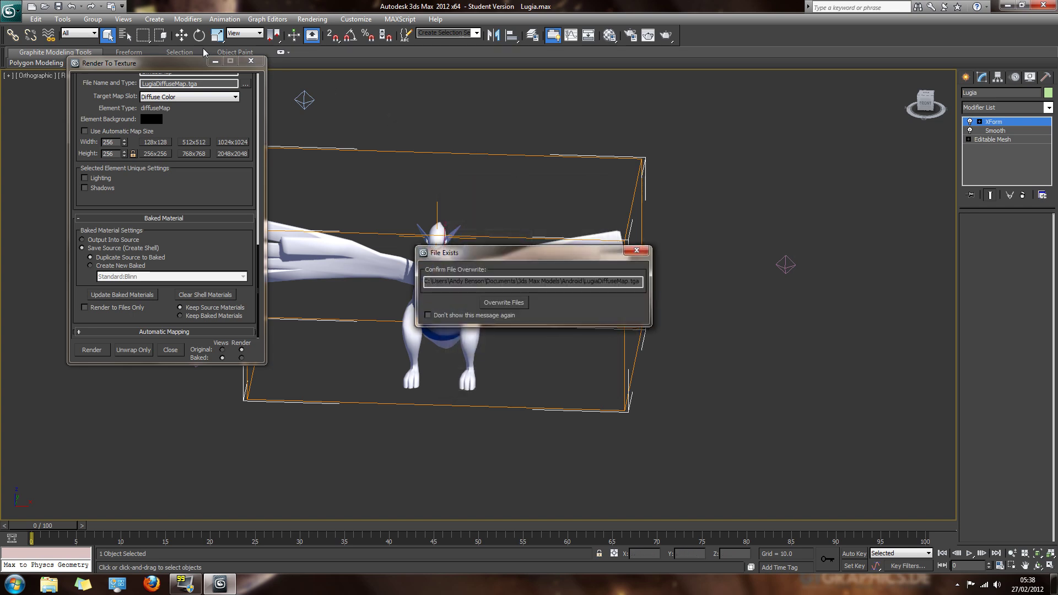
left_click(636, 250)
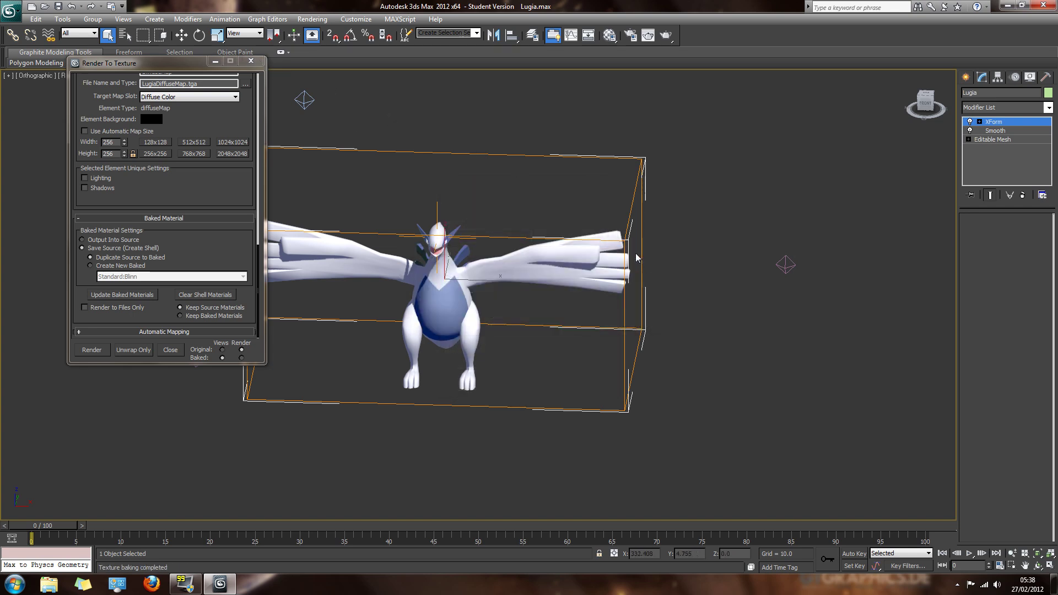
left_click(250, 61)
Step: Add an Unwrap UVW modifier above XForm on the Lugia model and open its UV editor
left_click(1000, 151)
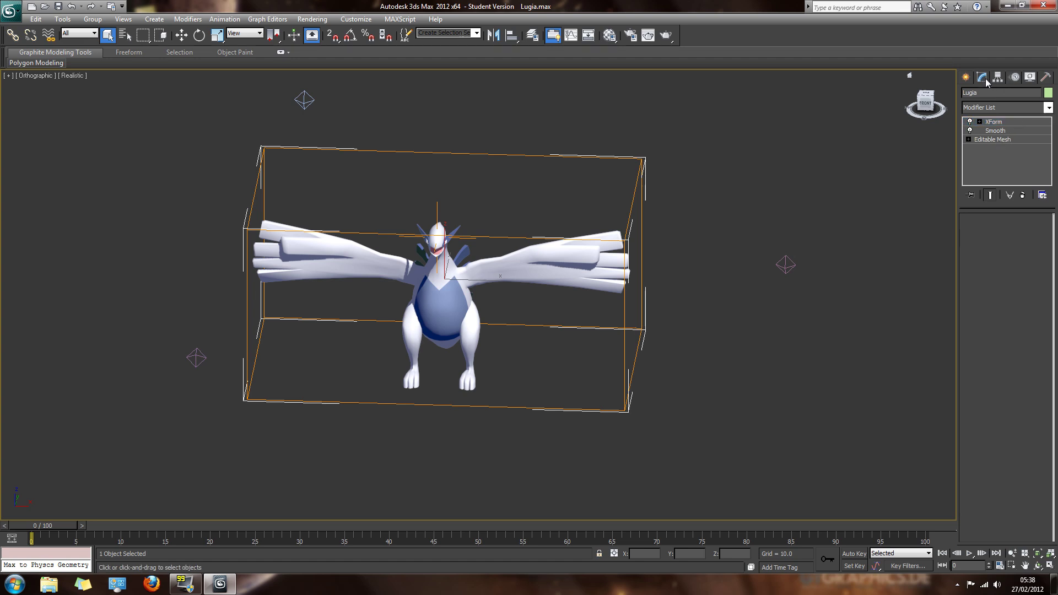
left_click(1048, 108)
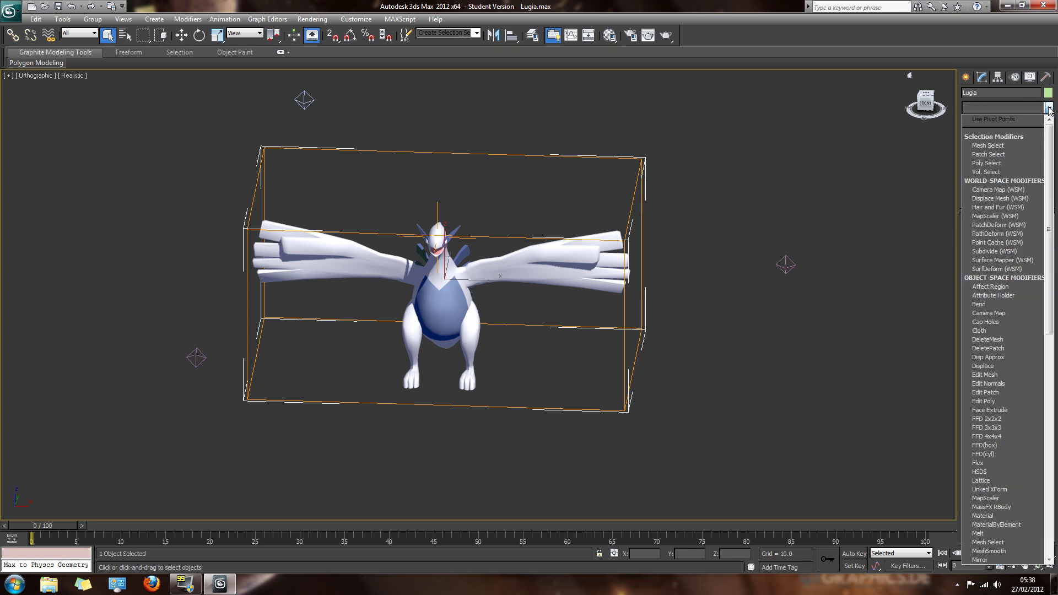
scroll(996, 278, "down", 15)
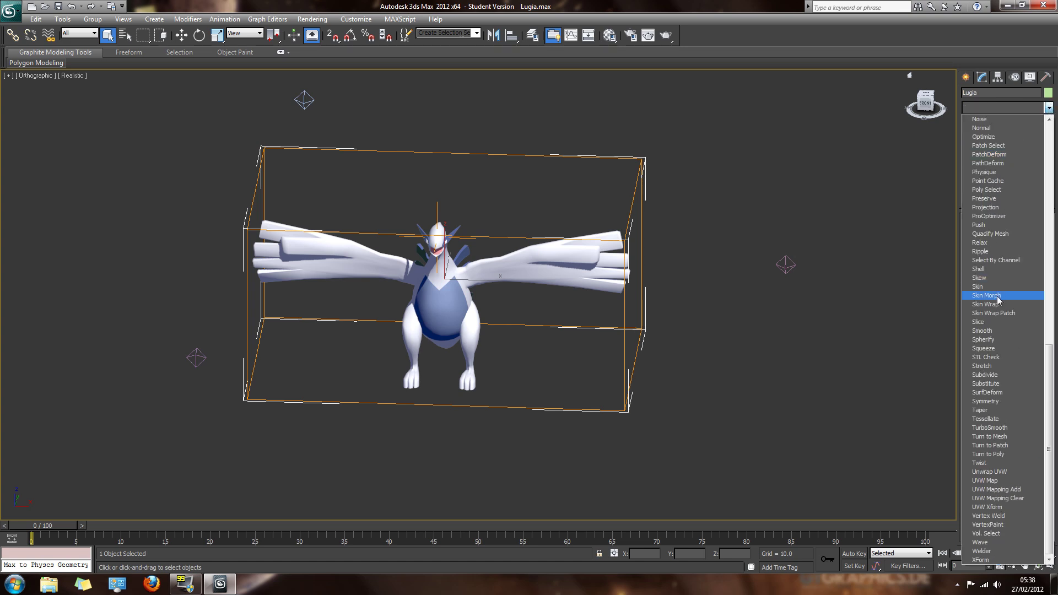
left_click(987, 472)
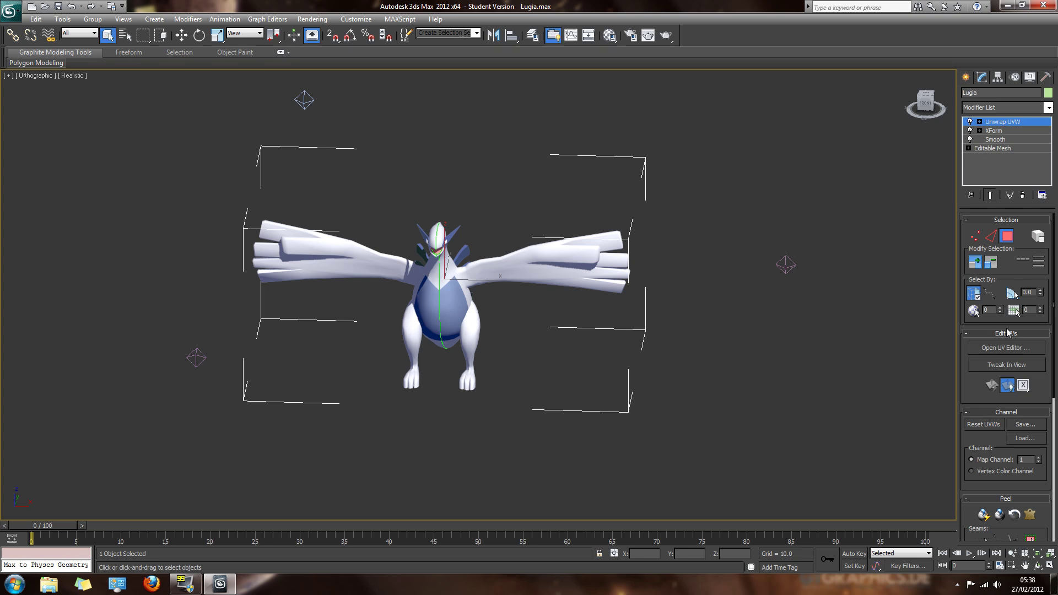
left_click(1005, 348)
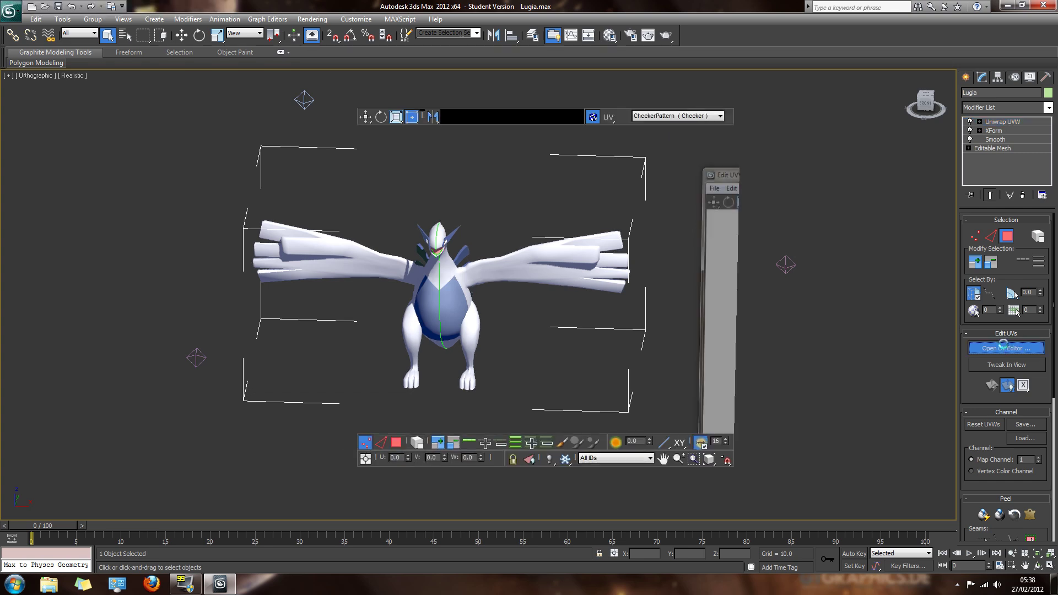
left_click_drag(598, 94, 241, 122)
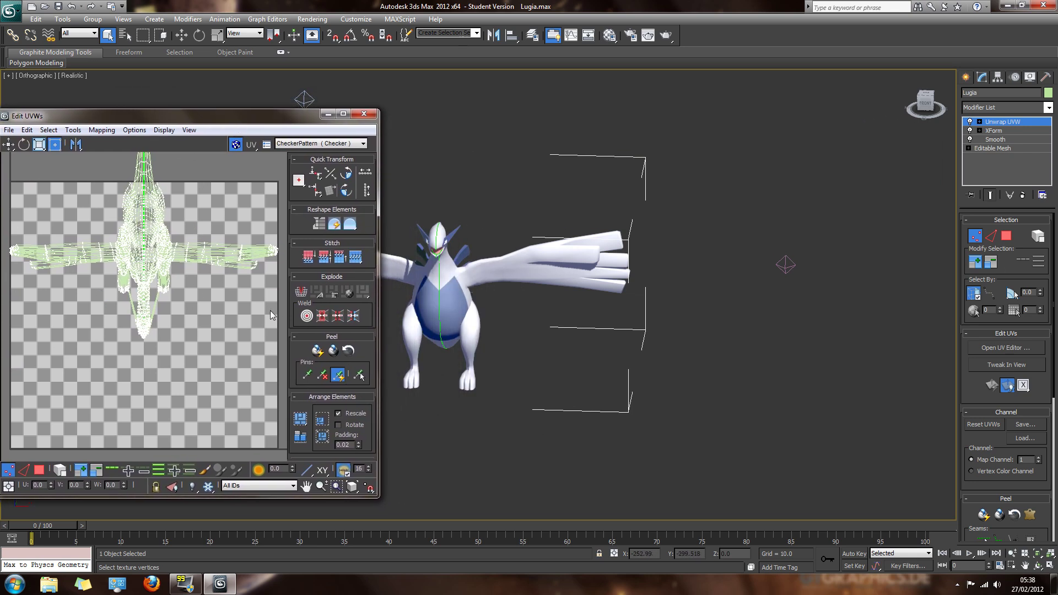
Step: Expand the Unwrap UVW modifier and switch it to Face sub-object level
left_click(979, 122)
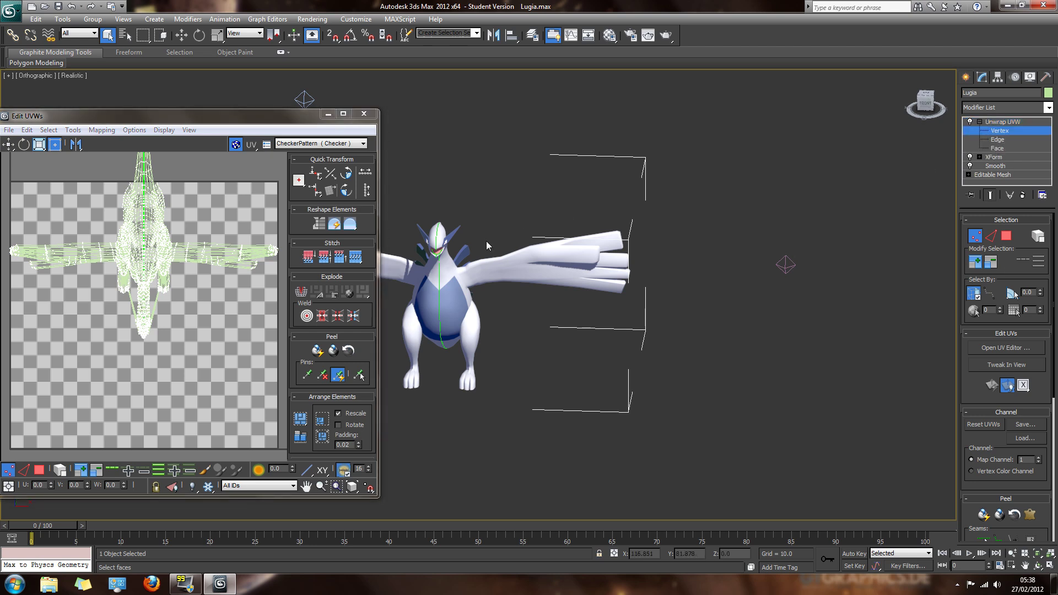
left_click(440, 286)
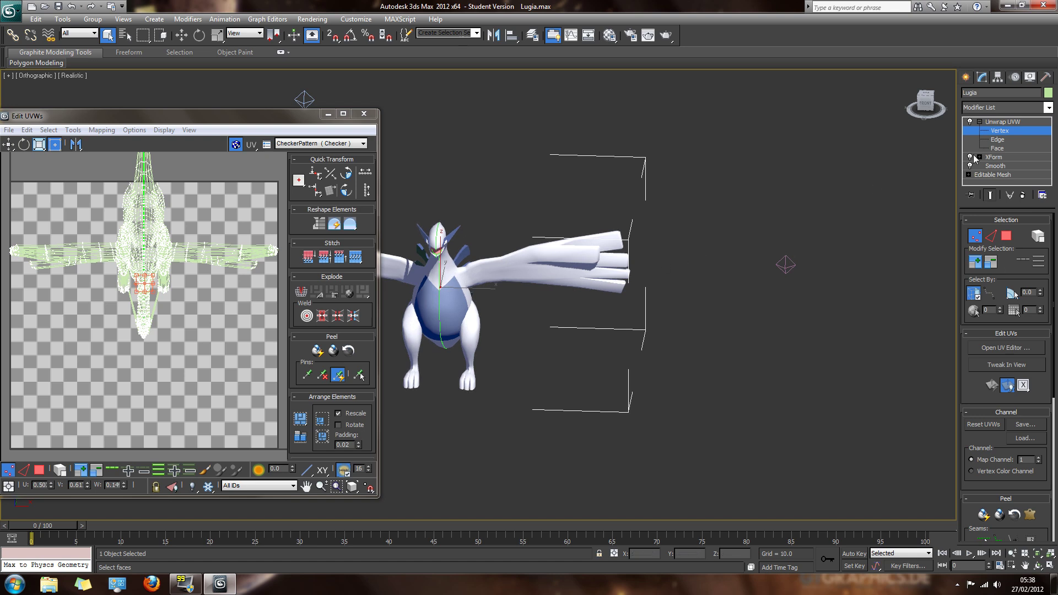
left_click(995, 148)
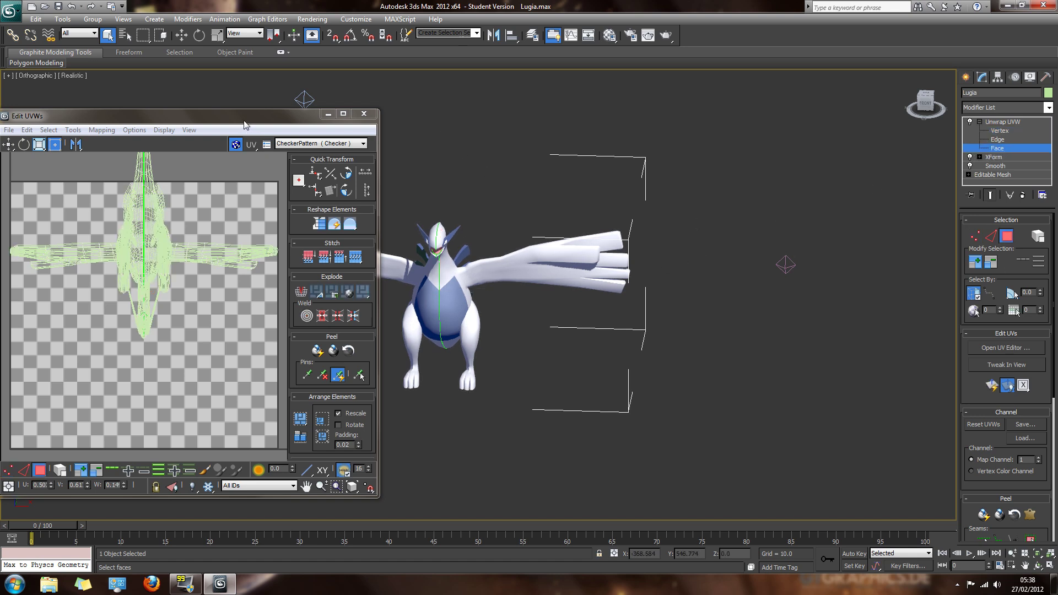
mouse_move(245, 125)
left_mouse_down()
mouse_move(288, 121)
mouse_move(256, 127)
left_mouse_up()
Step: Apply Flatten Mapping to the Lugia UVs with a face angle threshold of 45 and spacing of 0.02
left_click(122, 137)
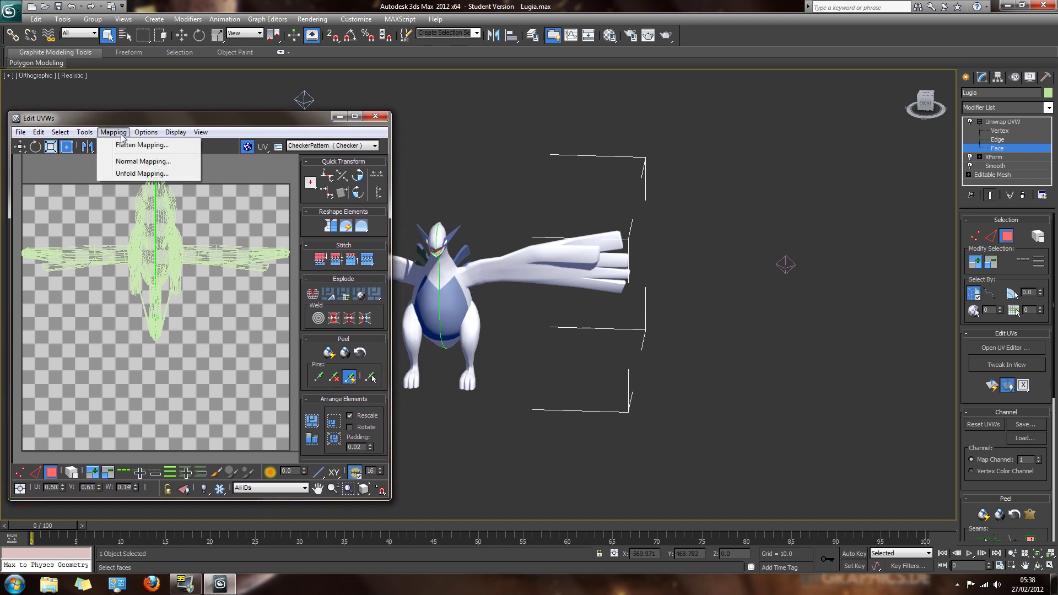
left_click(119, 138)
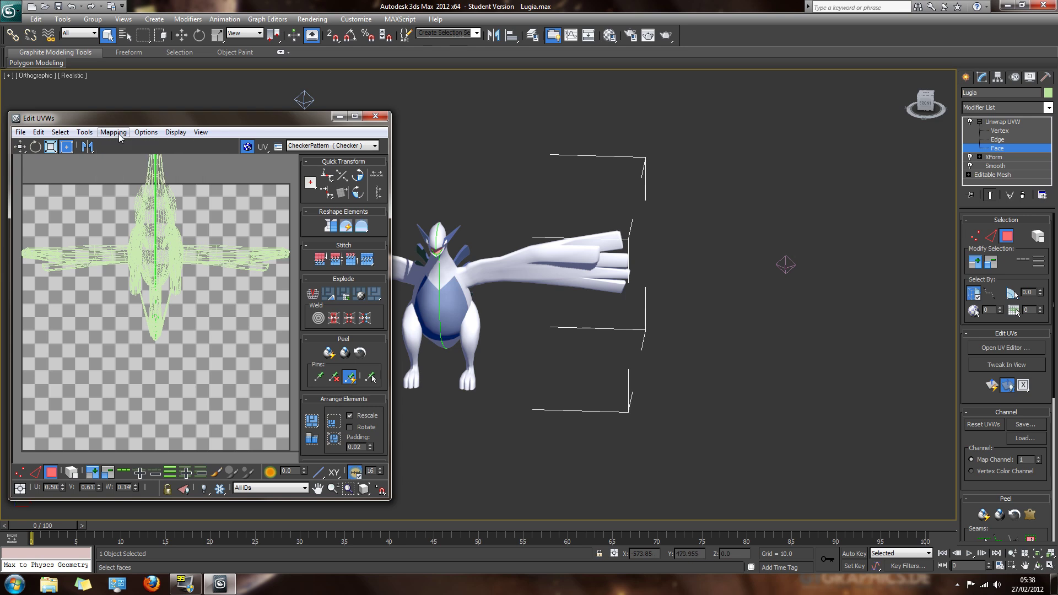
left_click(120, 137)
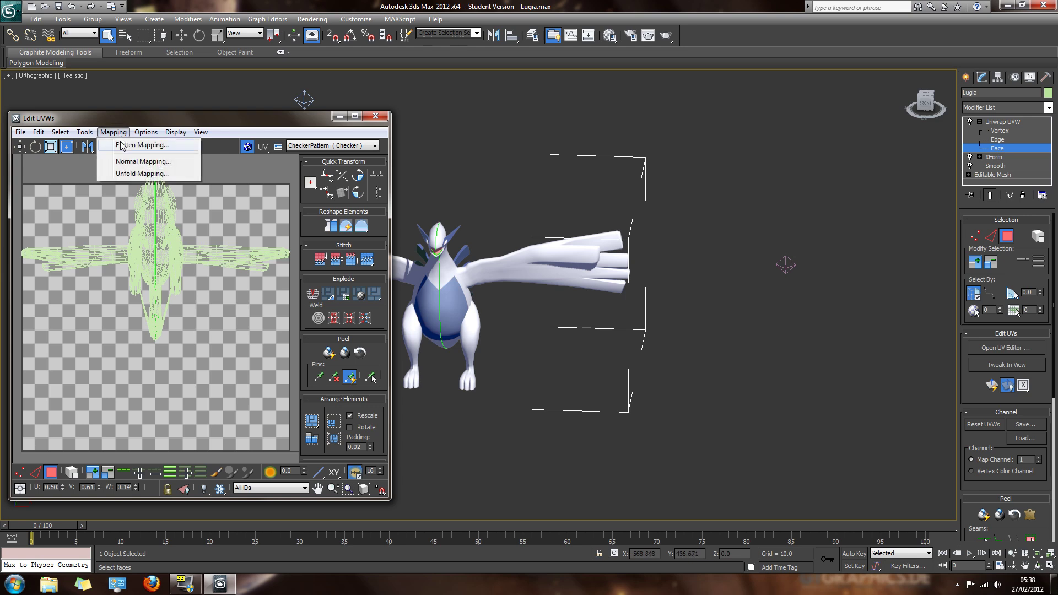
left_click(122, 146)
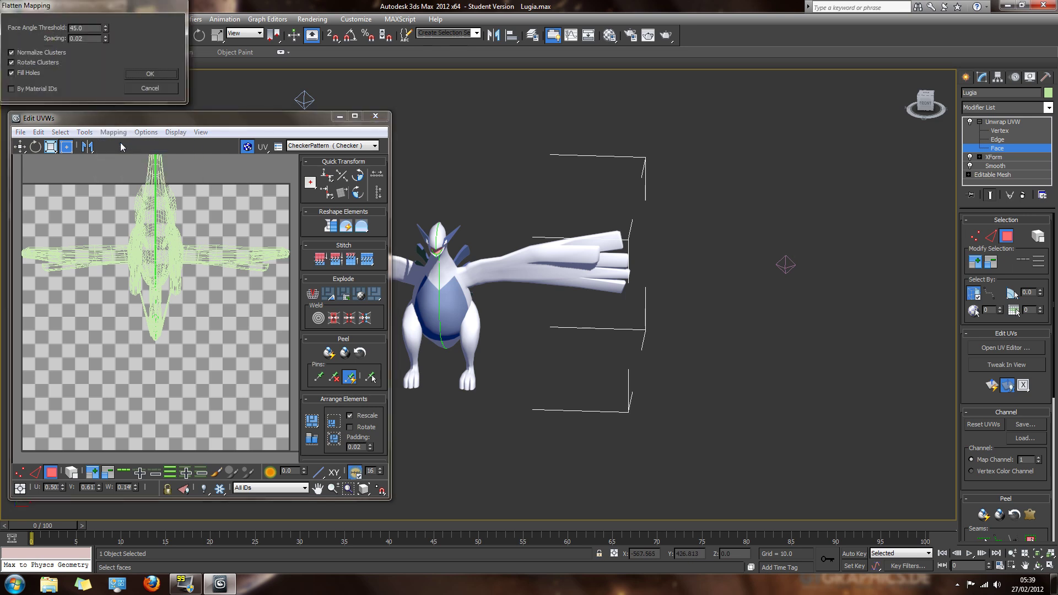
left_click(132, 71)
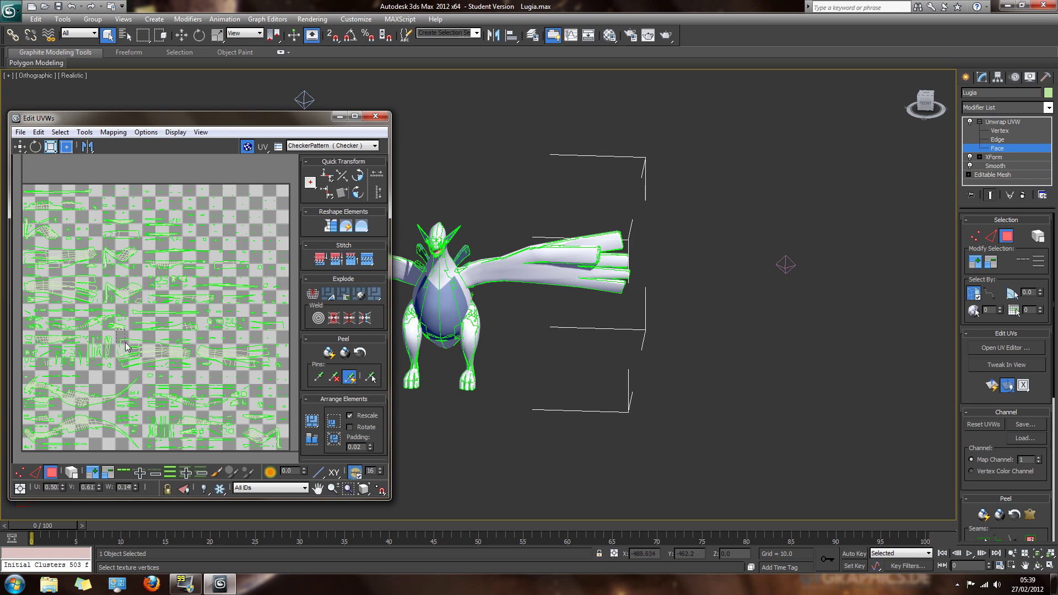
Step: Select the UV clusters in the upper-right part of the flattened layout and close the UV editor
left_click(143, 353)
left_click_drag(275, 186, 155, 287)
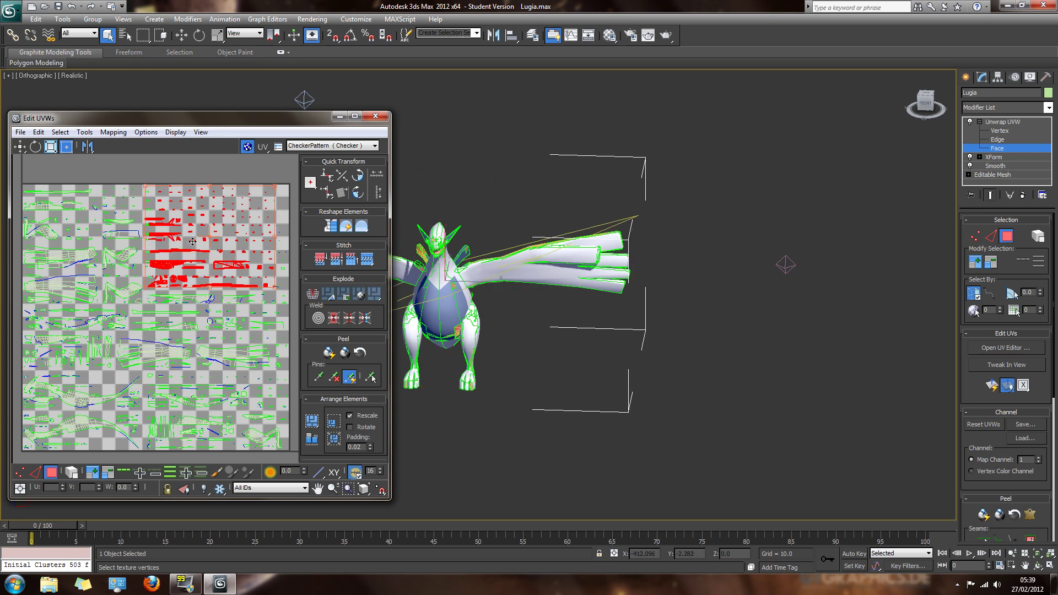
left_click(377, 116)
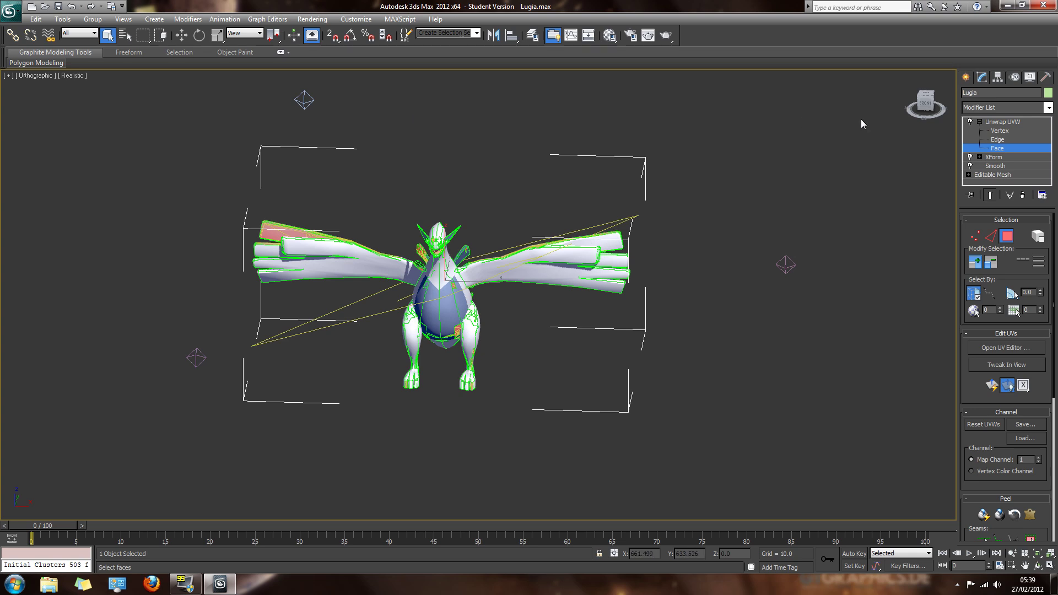
Step: Collapse Lugia's entire modifier stack into the Editable Mesh
left_click(980, 121)
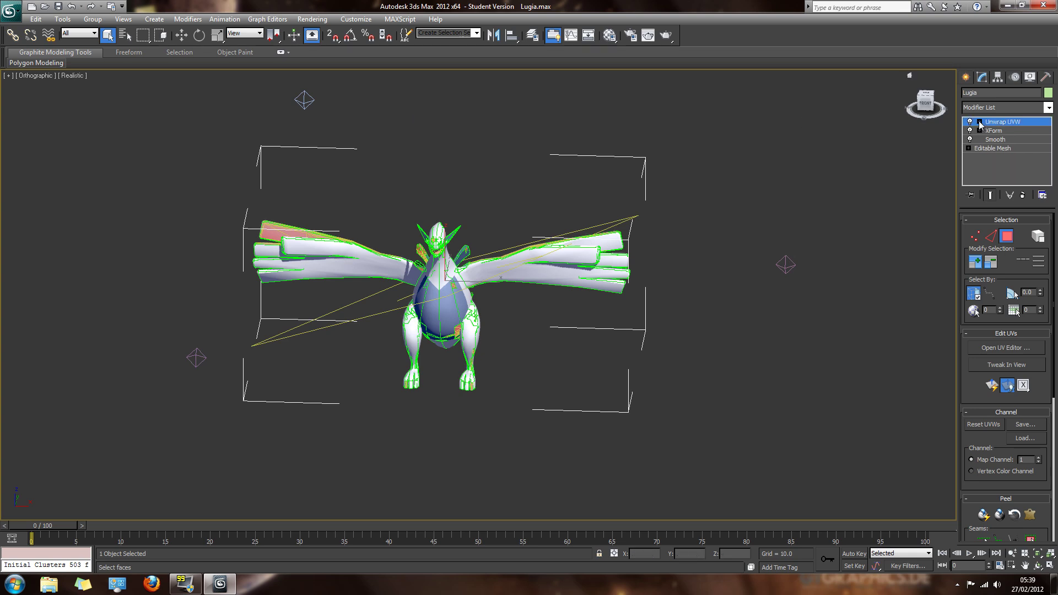
right_click(998, 148)
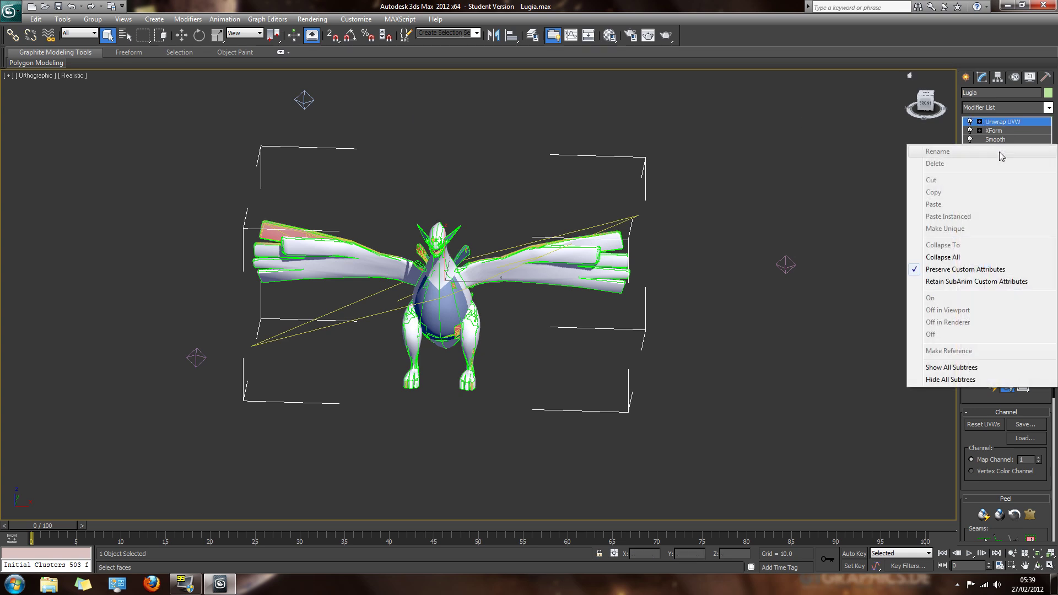
left_click(980, 257)
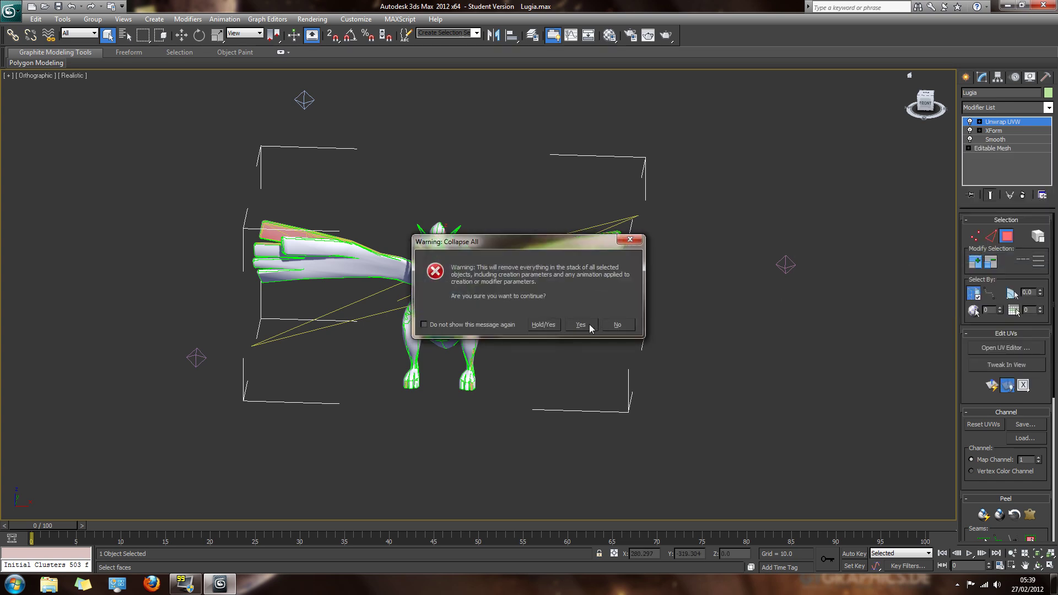
left_click(581, 325)
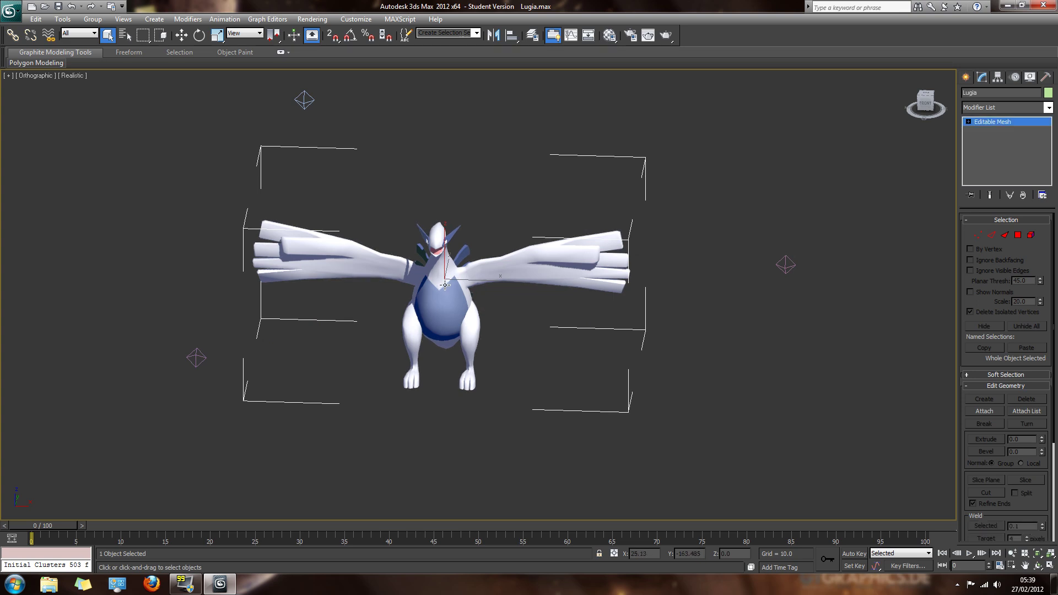
Step: Export the selected Lugia mesh as an ASCII Scene Export (ASE) file named LUGIA, keeping the current export options
left_click(11, 10)
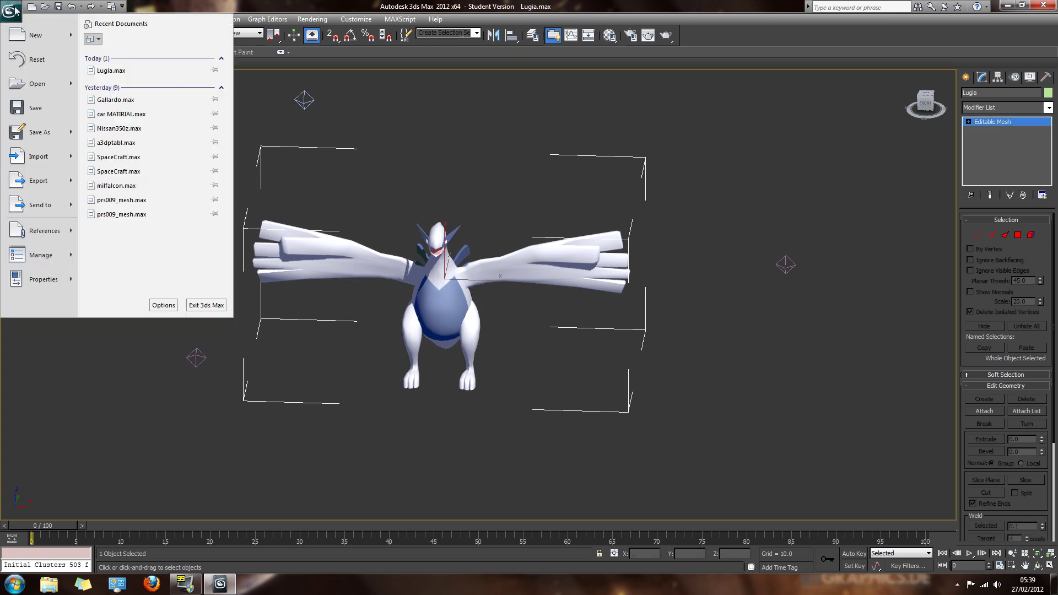
mouse_move(32, 182)
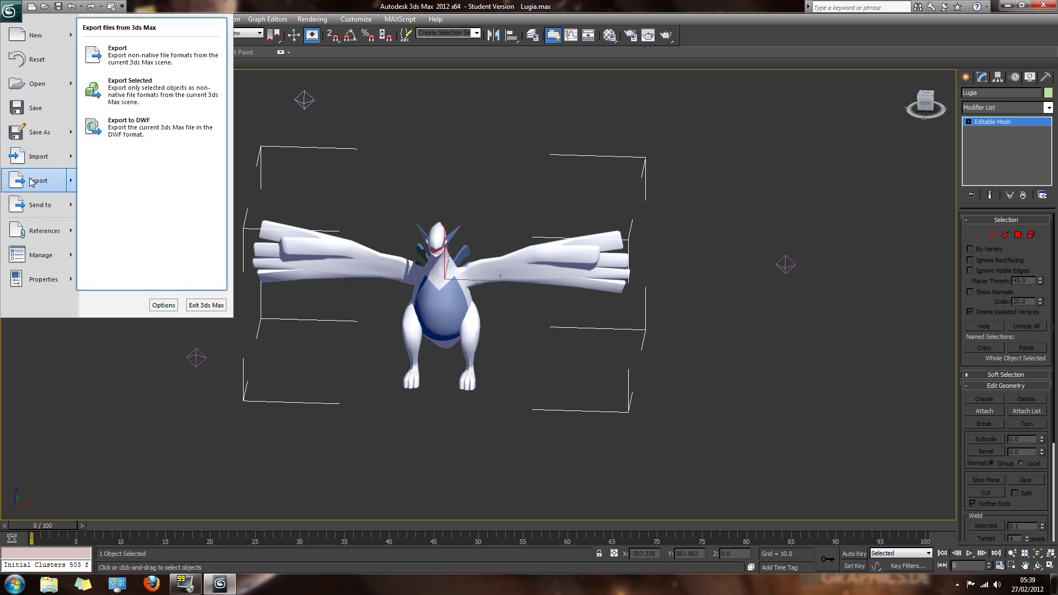
left_click(10, 12)
left_click(10, 12)
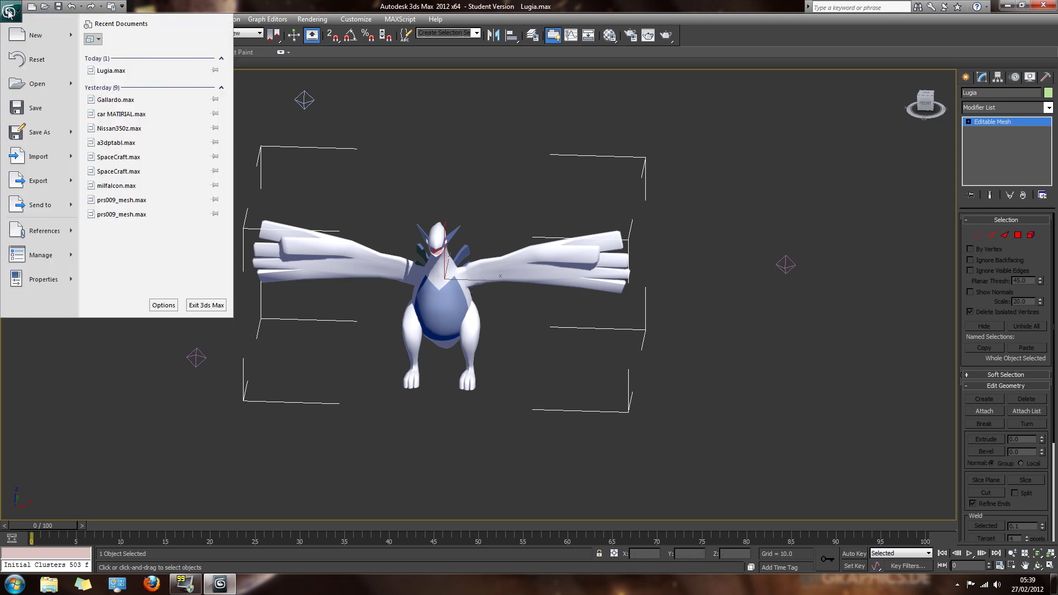
mouse_move(31, 182)
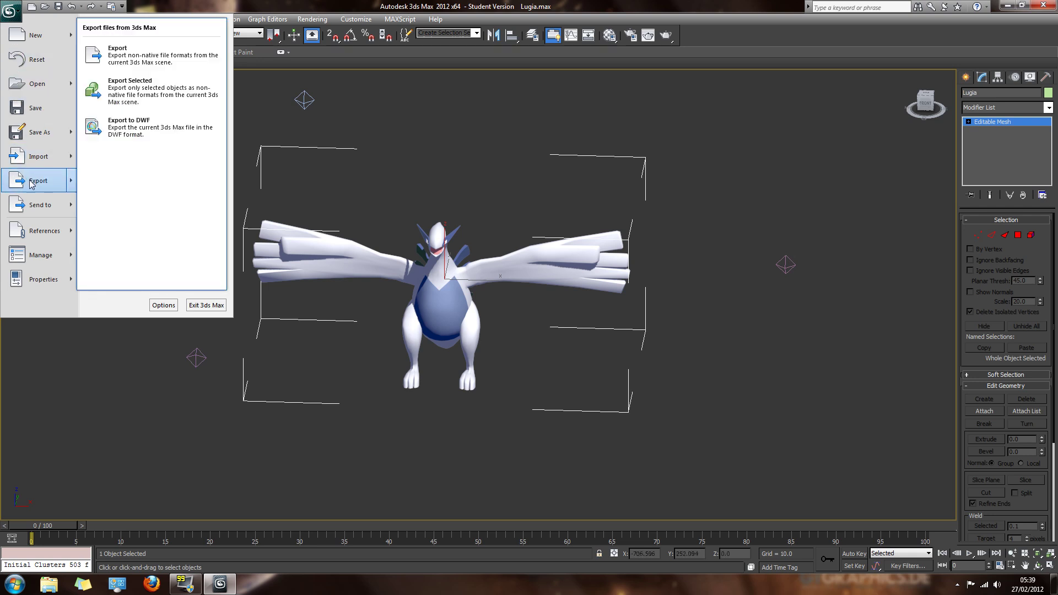
left_click(125, 99)
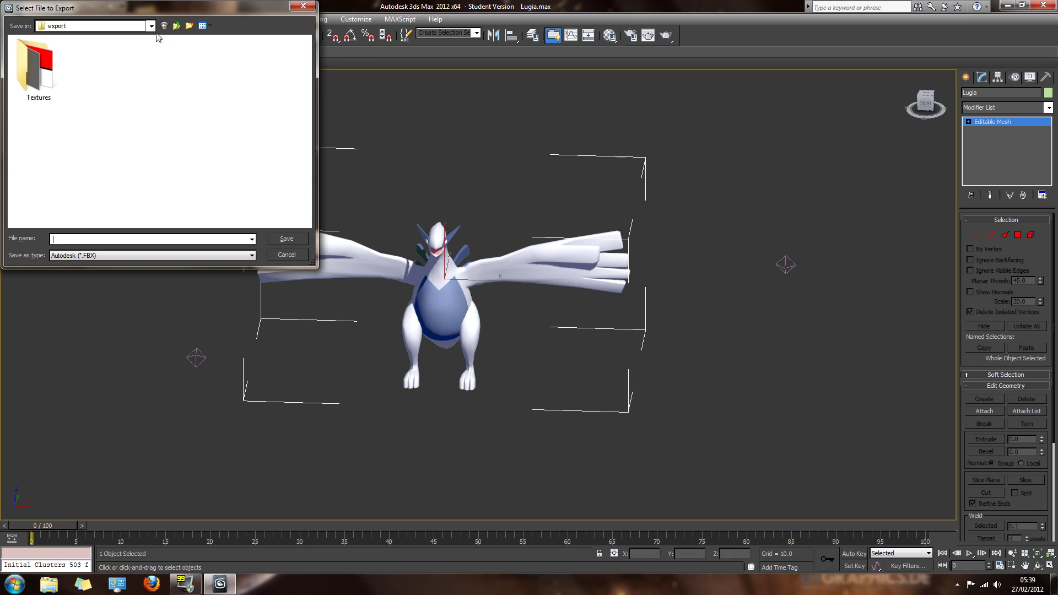
left_click(160, 258)
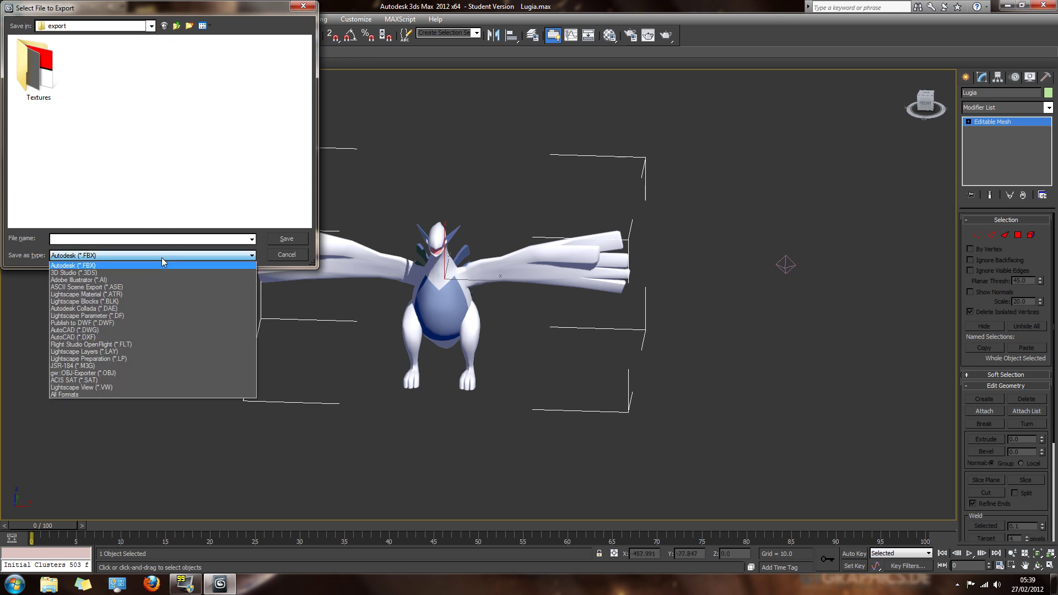
left_click(154, 288)
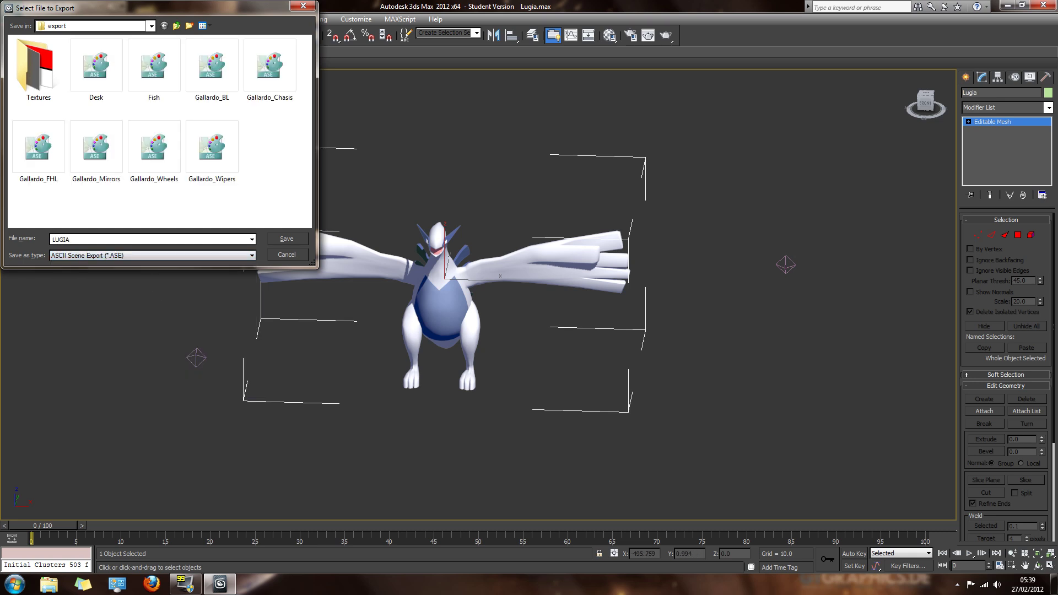
key("Return")
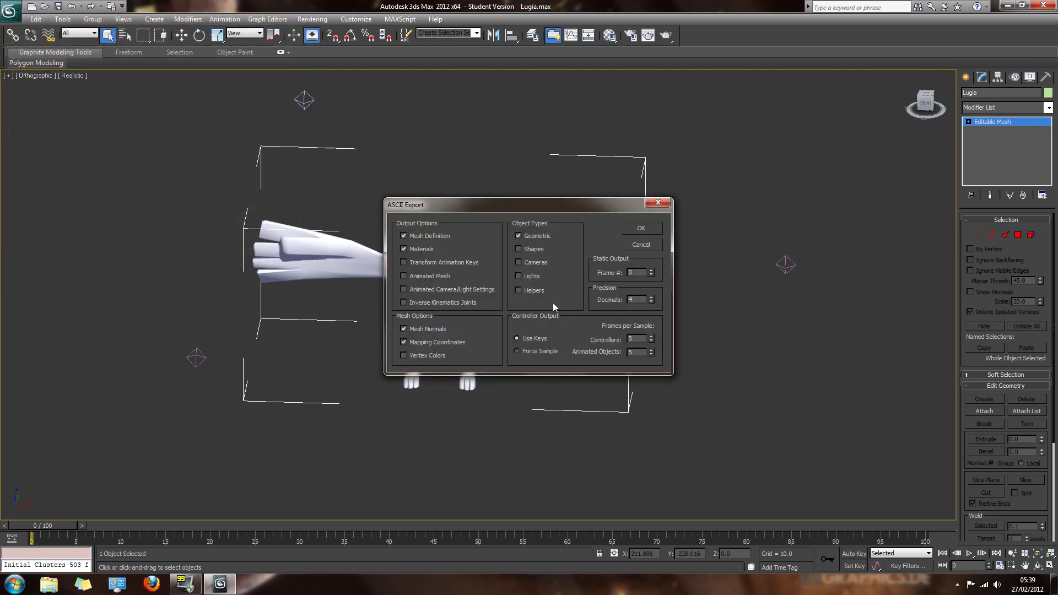
left_click(639, 228)
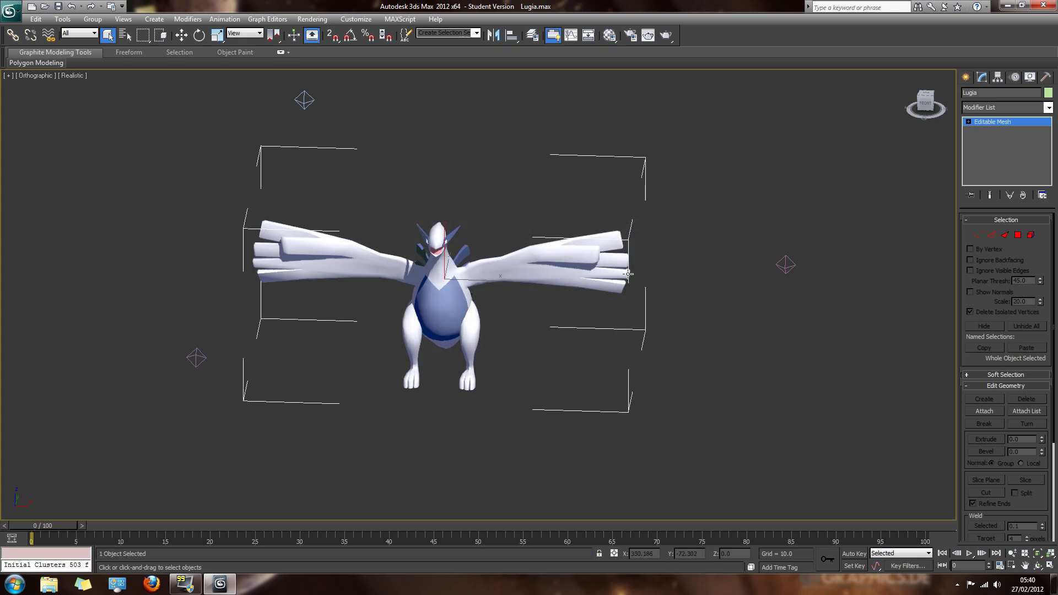
Step: Check in Windows Explorer that the LUGIA file is in the 3dsMax export folder under Documents, and close the window
left_click_drag(937, 106, 943, 108)
left_click(925, 103)
left_click(49, 584)
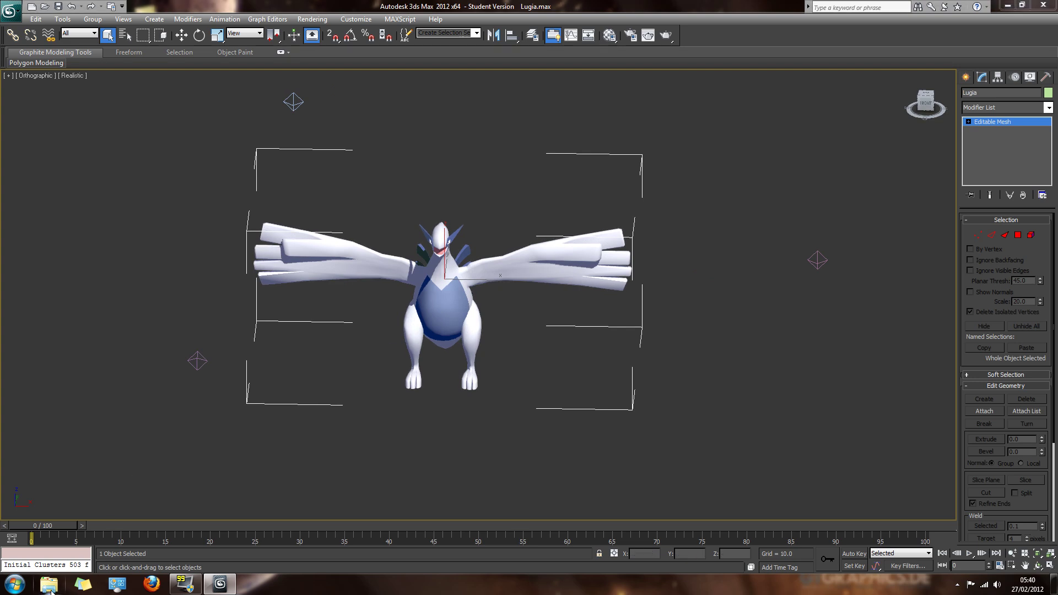
left_click(254, 254)
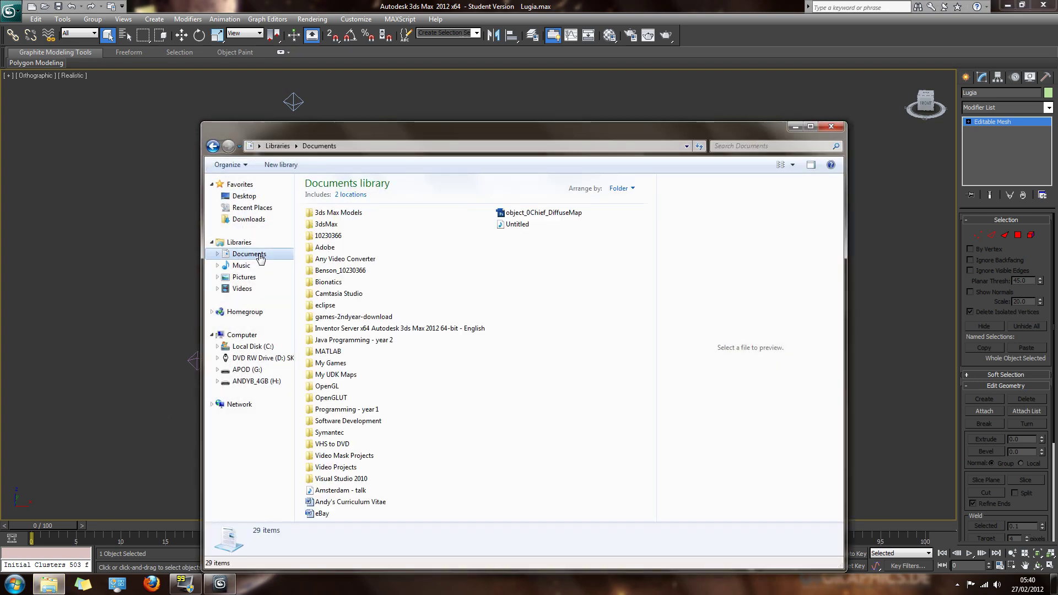
double_click(341, 214)
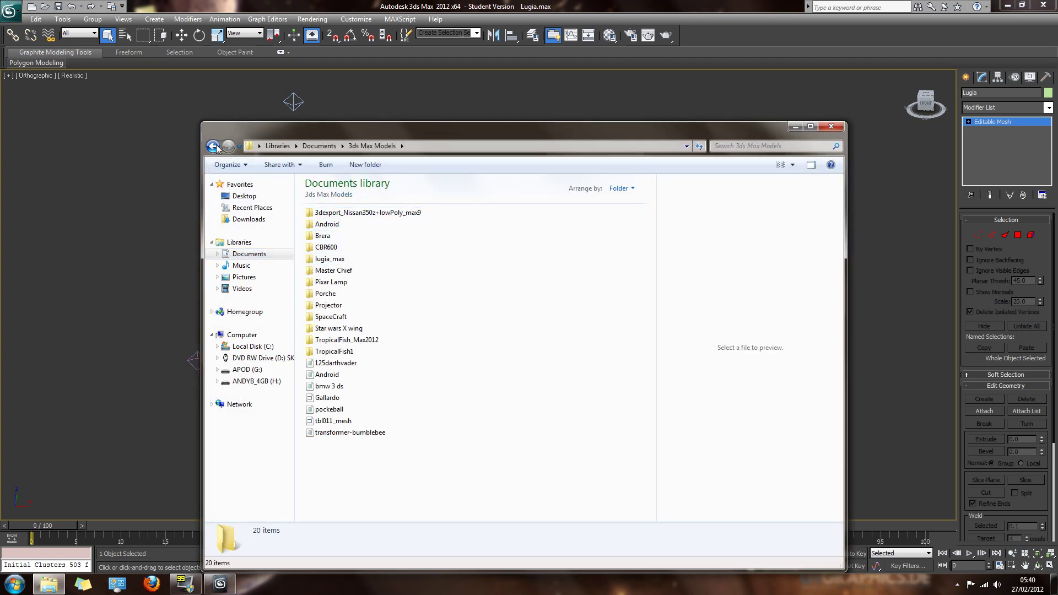
left_click(212, 146)
double_click(329, 224)
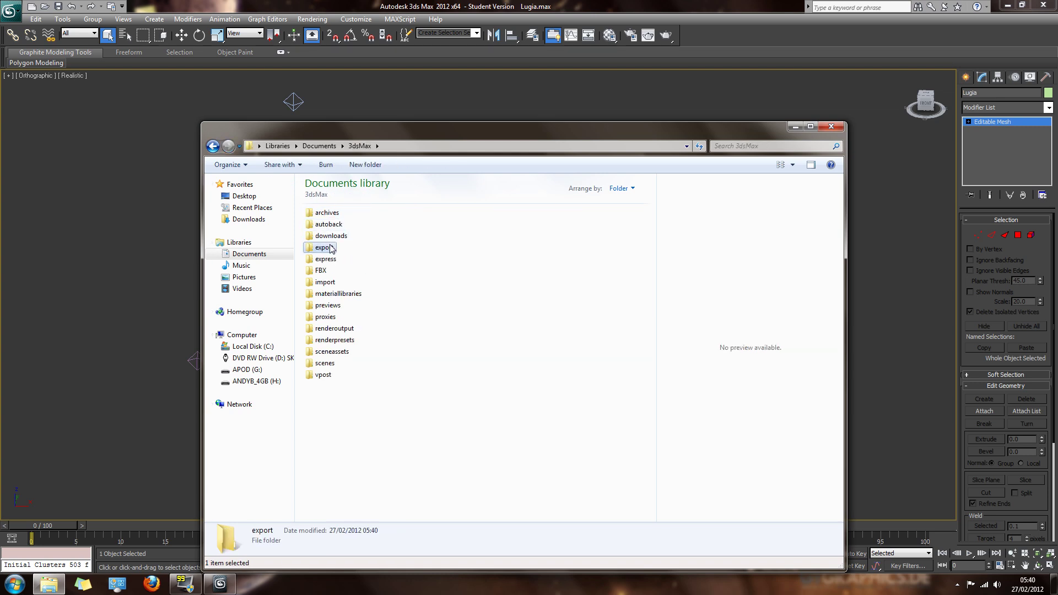
double_click(328, 247)
left_click(323, 319)
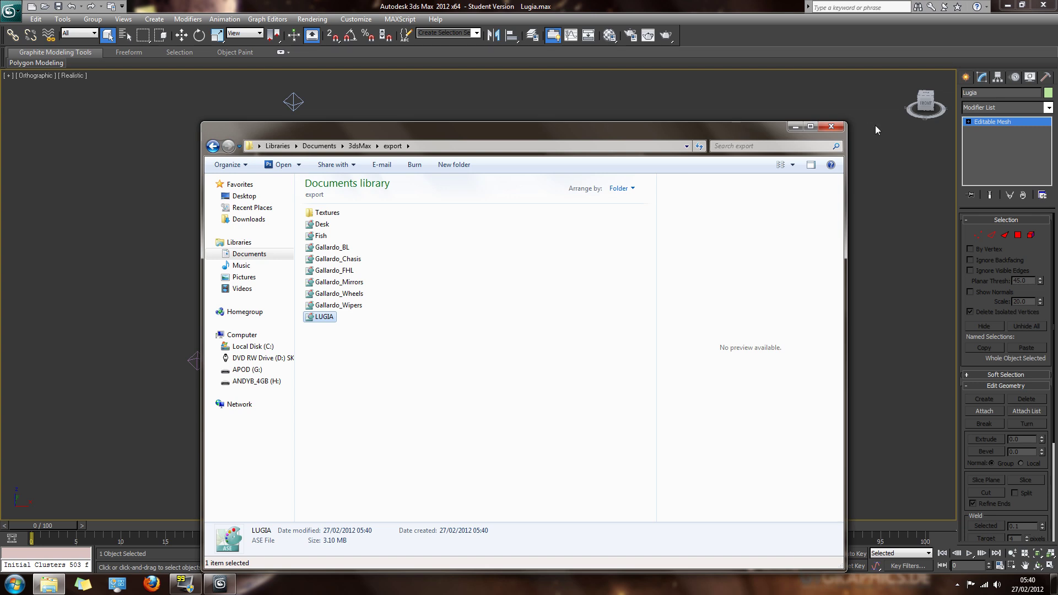
left_click(827, 126)
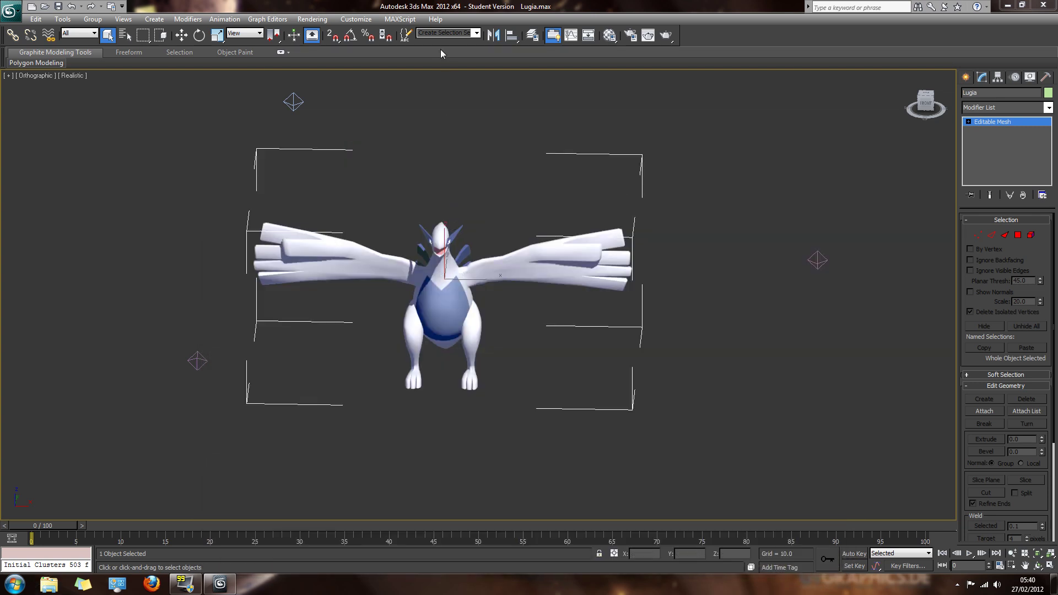
Step: Open Render To Texture for Lugia and set the output path to the Desktop folder
left_click(312, 18)
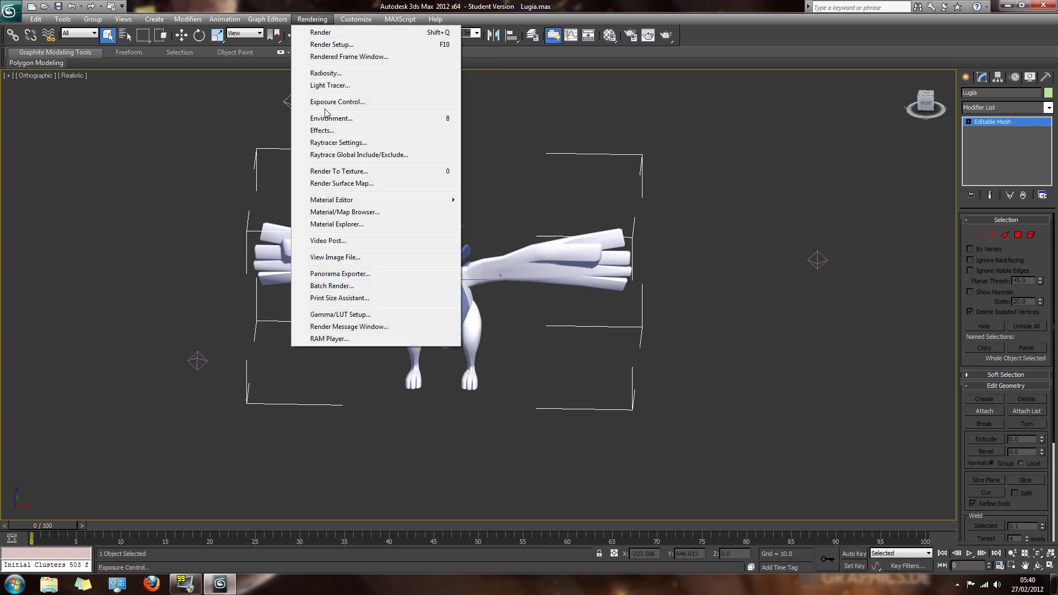
left_click(330, 172)
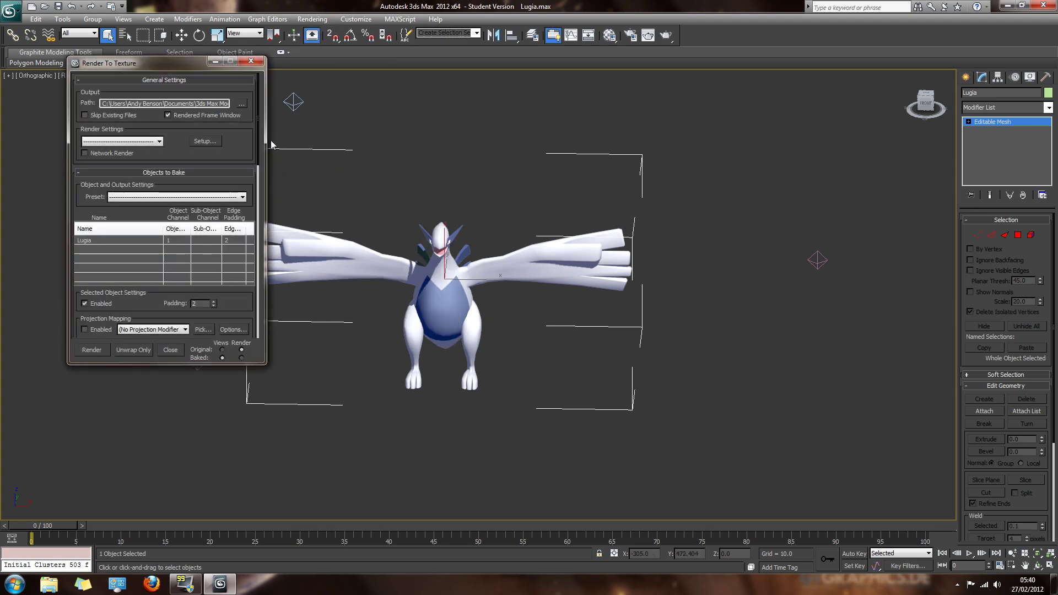
left_click_drag(259, 148, 258, 131)
left_click(227, 104)
left_click(243, 104)
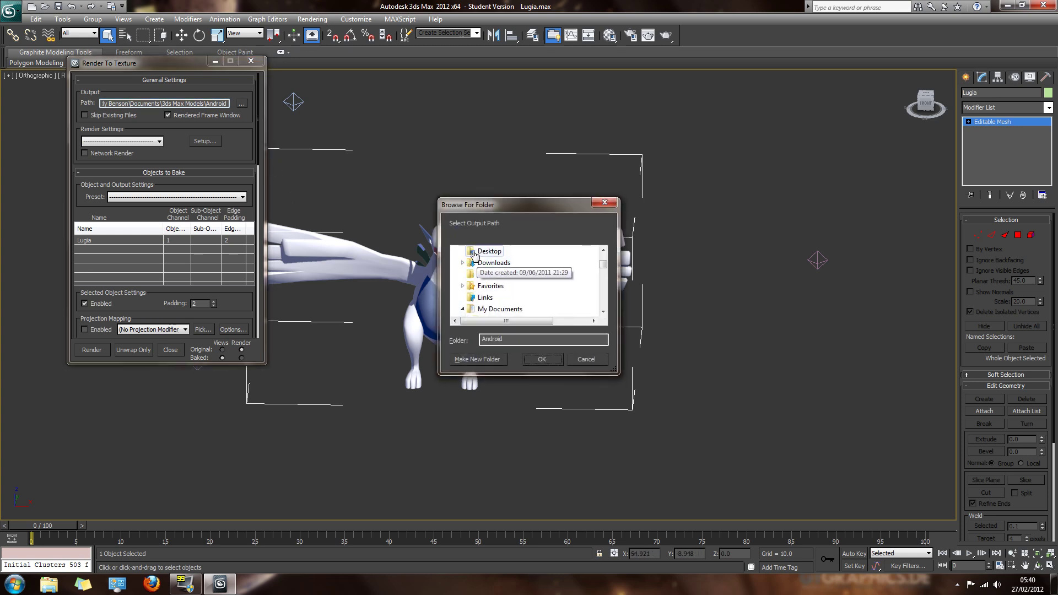
left_click(492, 263)
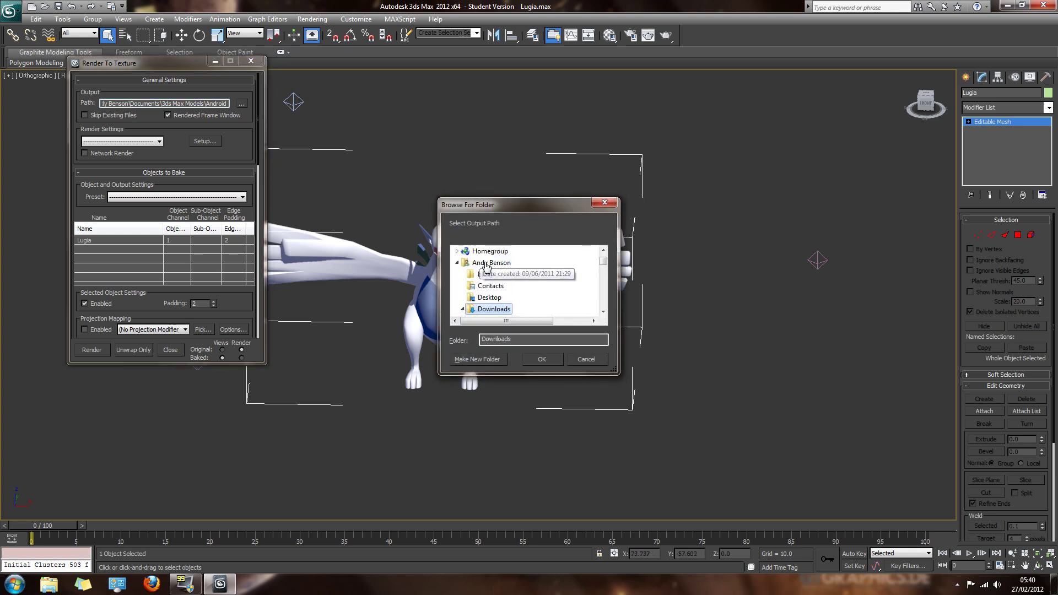
left_click(489, 297)
left_click(551, 358)
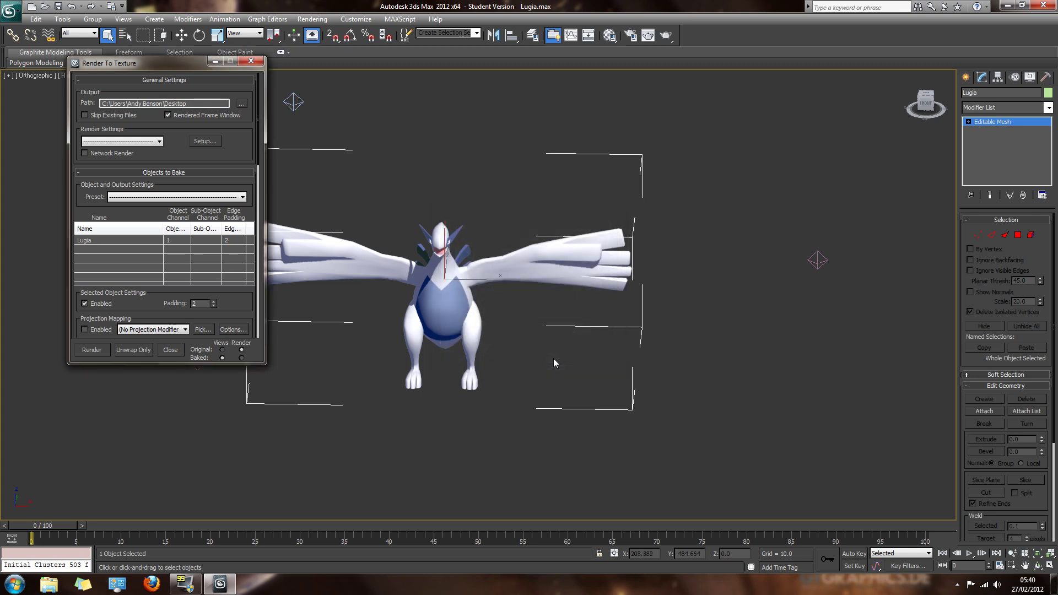
Step: Add another DiffuseMap element to Lugia's bake output and delete the duplicate
left_click_drag(258, 155, 258, 233)
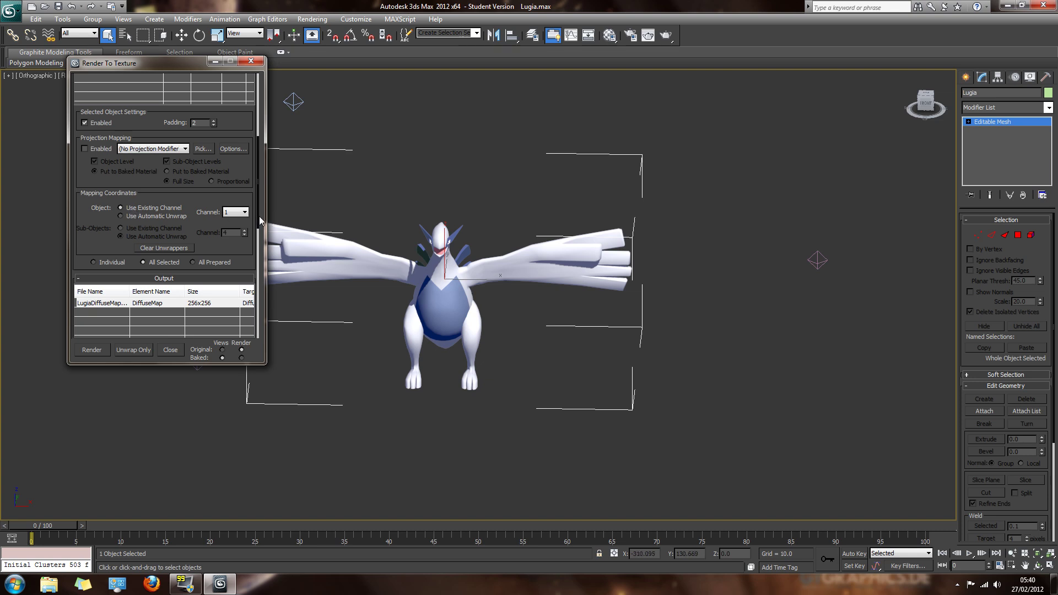
scroll(252, 234, "down", 5)
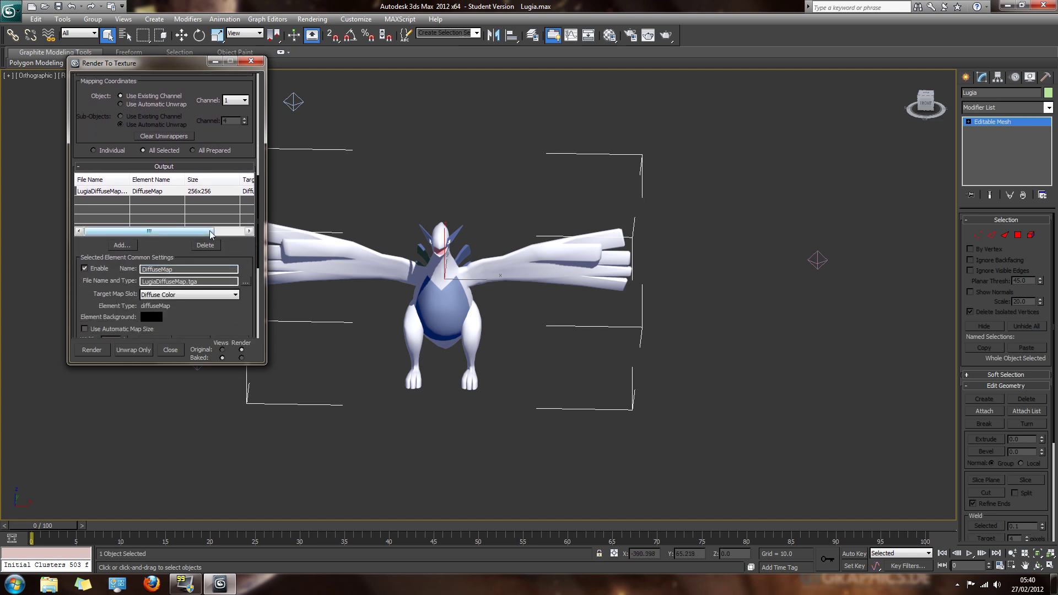
left_click(128, 191)
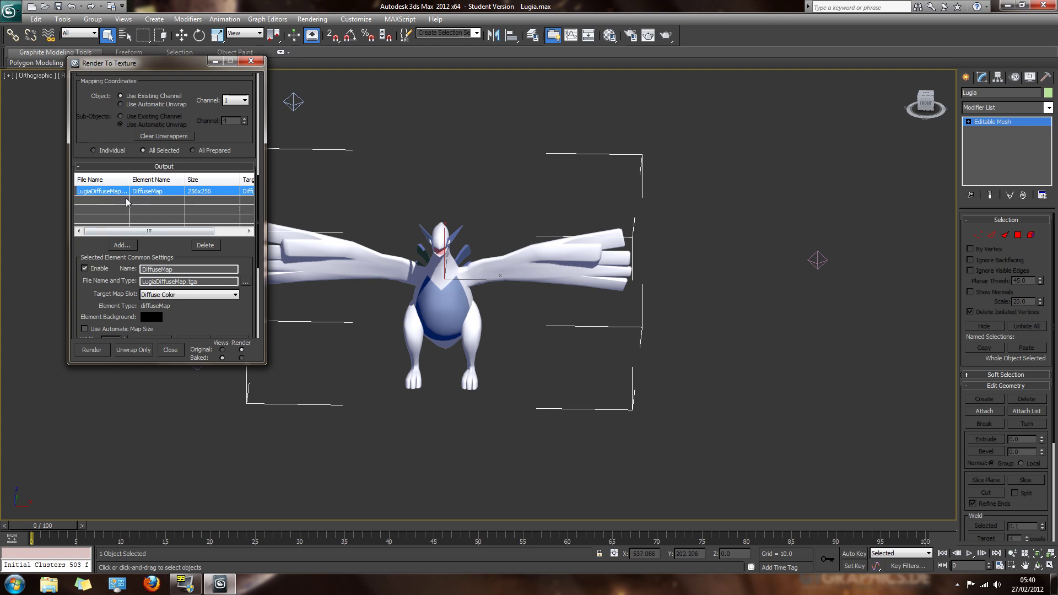
left_click(121, 244)
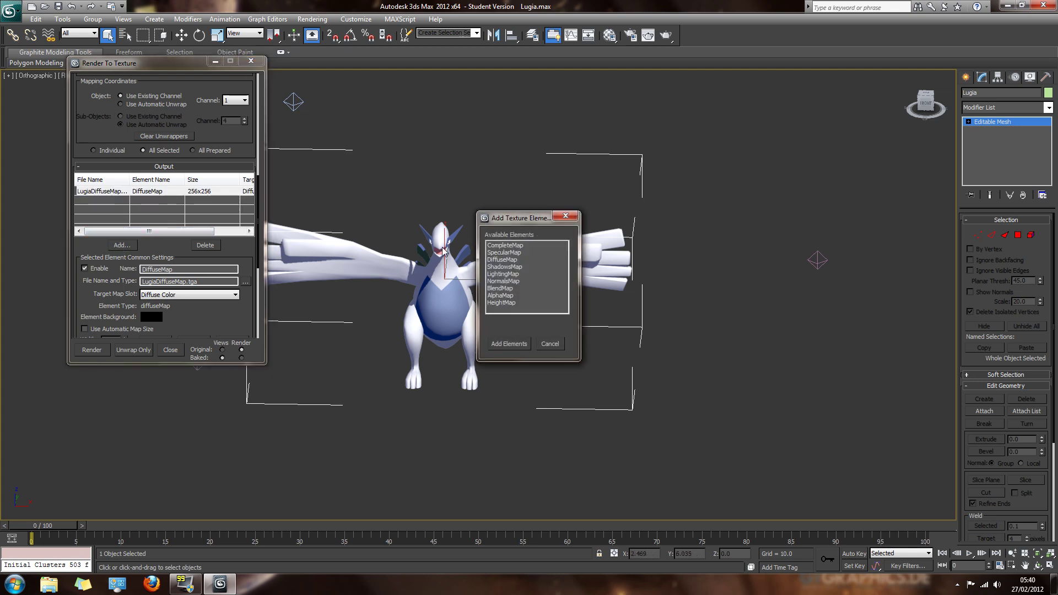
left_click(506, 260)
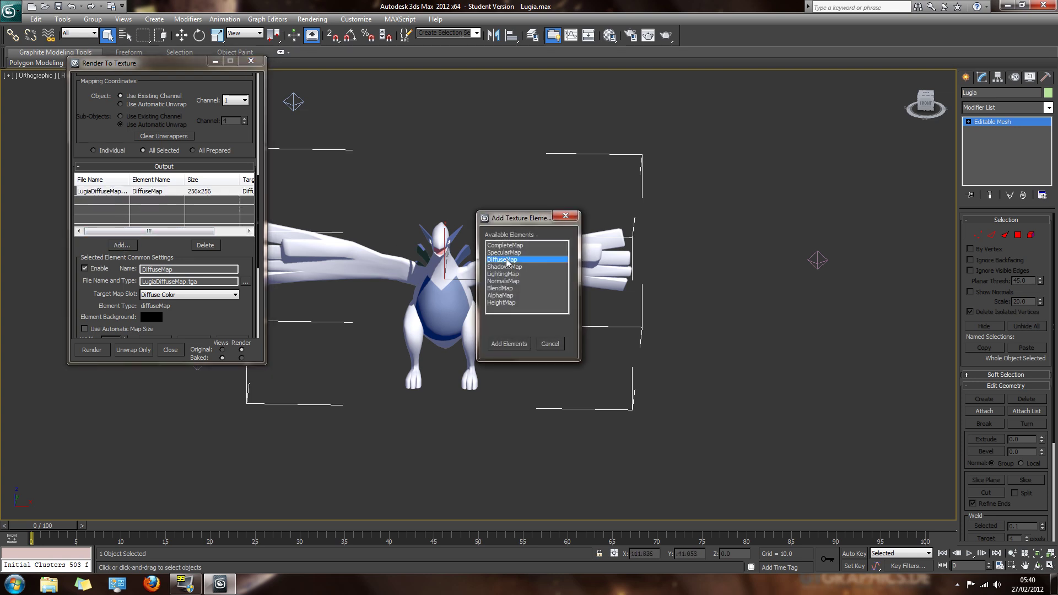
left_click(509, 343)
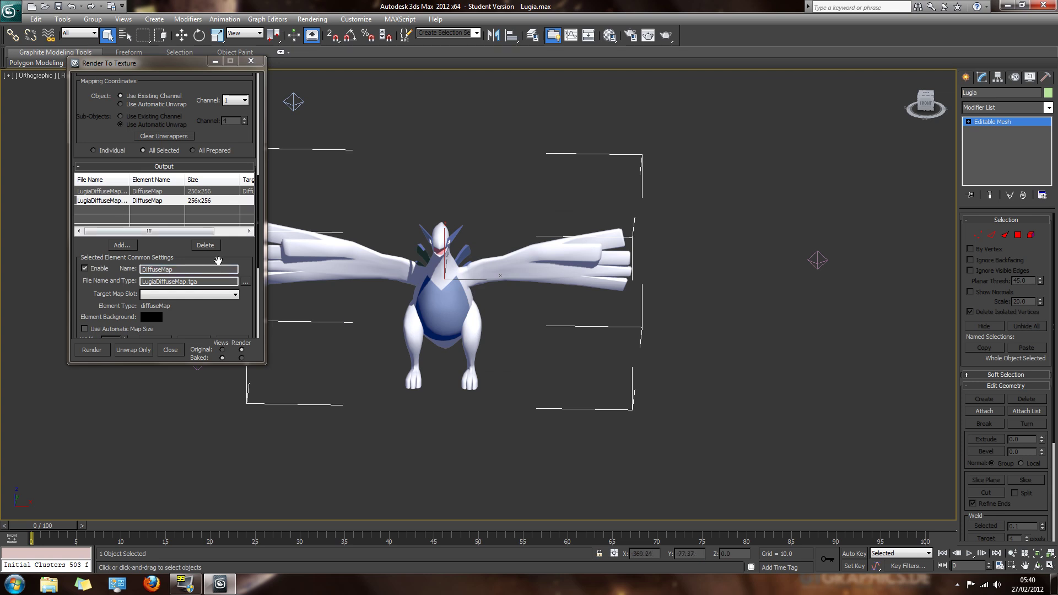
left_click(206, 243)
Step: Set the existing DiffuseMap output element's size to 1024x1024
left_click(202, 194)
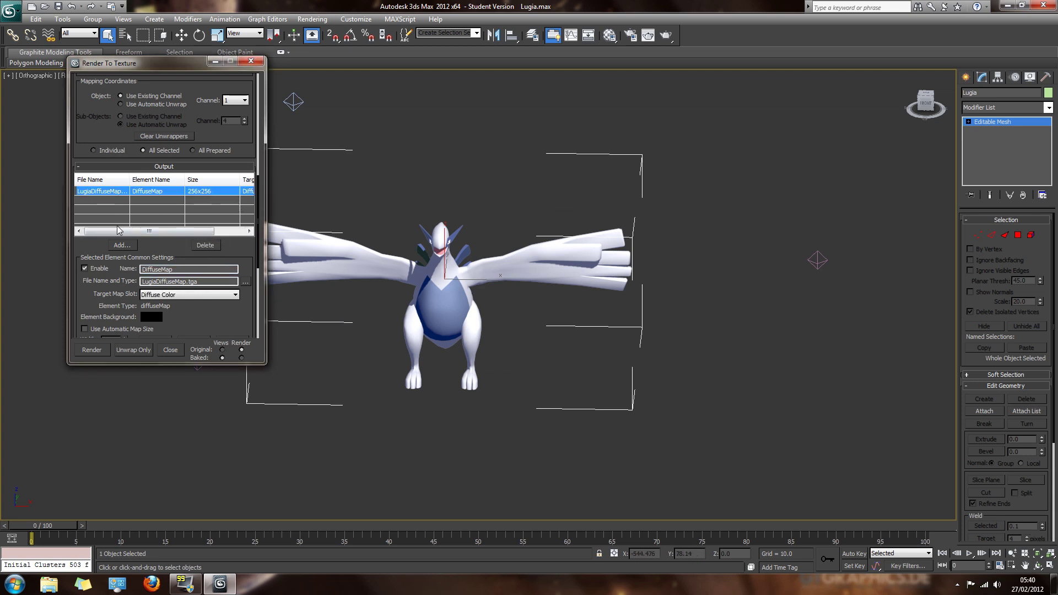
scroll(228, 246, "right", 2)
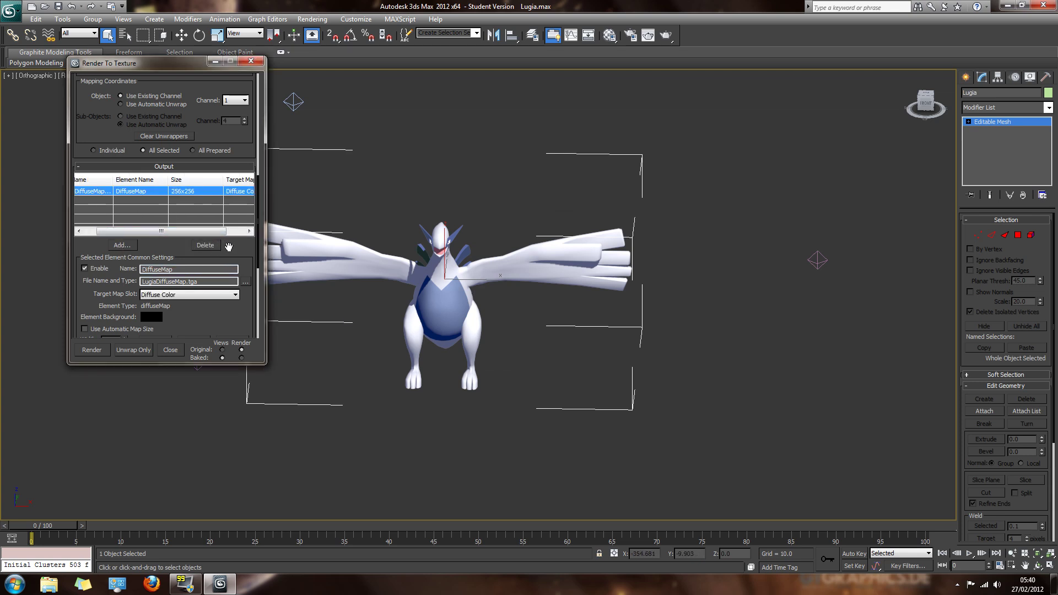
left_click_drag(256, 232, 257, 277)
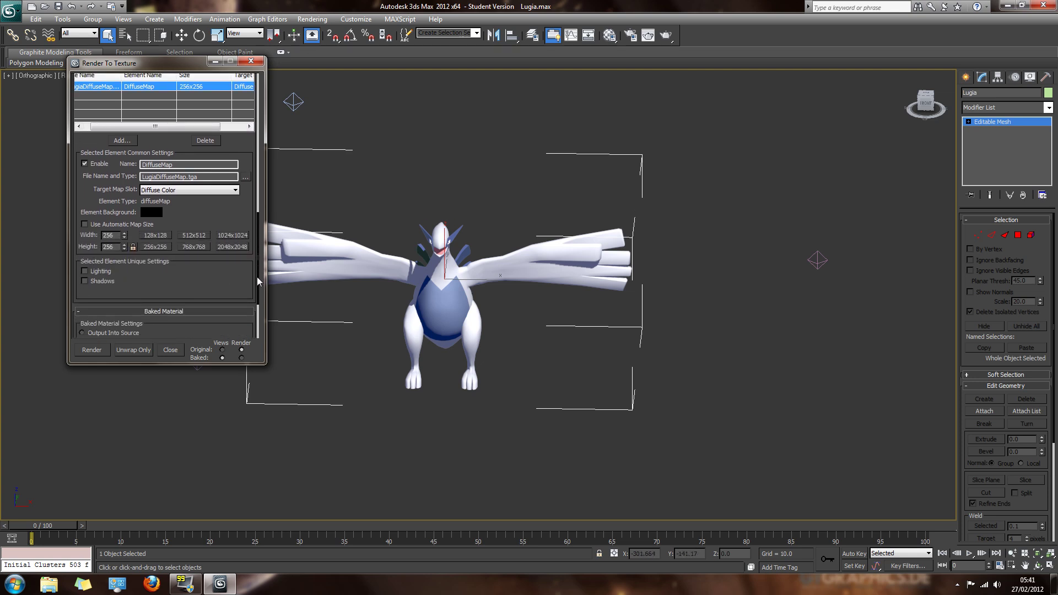
left_click(242, 236)
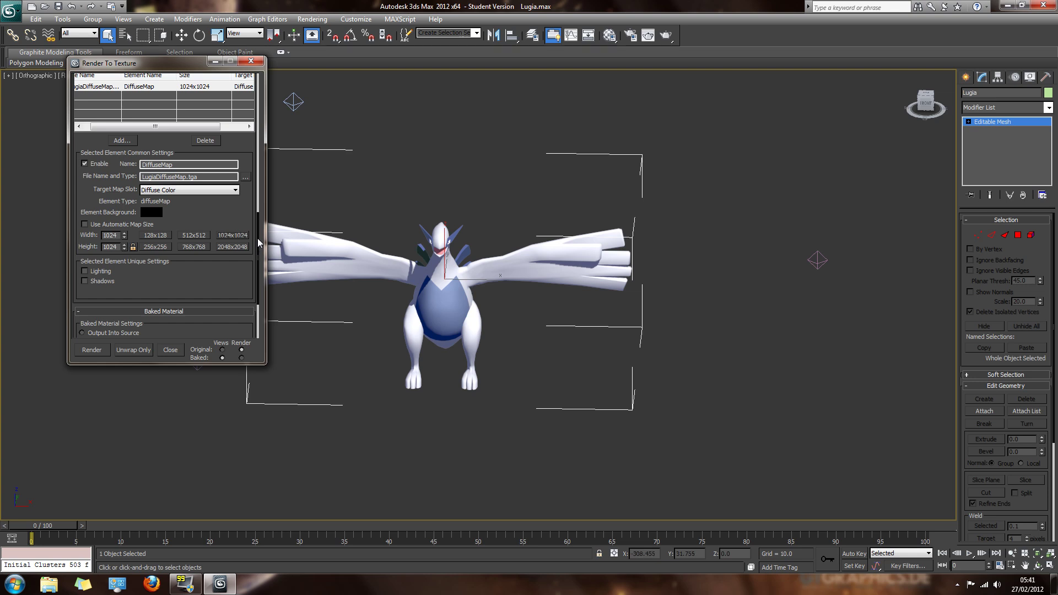
Step: Review the DiffuseMap element's file name and type options and the baked material settings without changing them
mouse_move(257, 238)
left_mouse_down()
mouse_move(257, 223)
mouse_move(256, 244)
left_mouse_up()
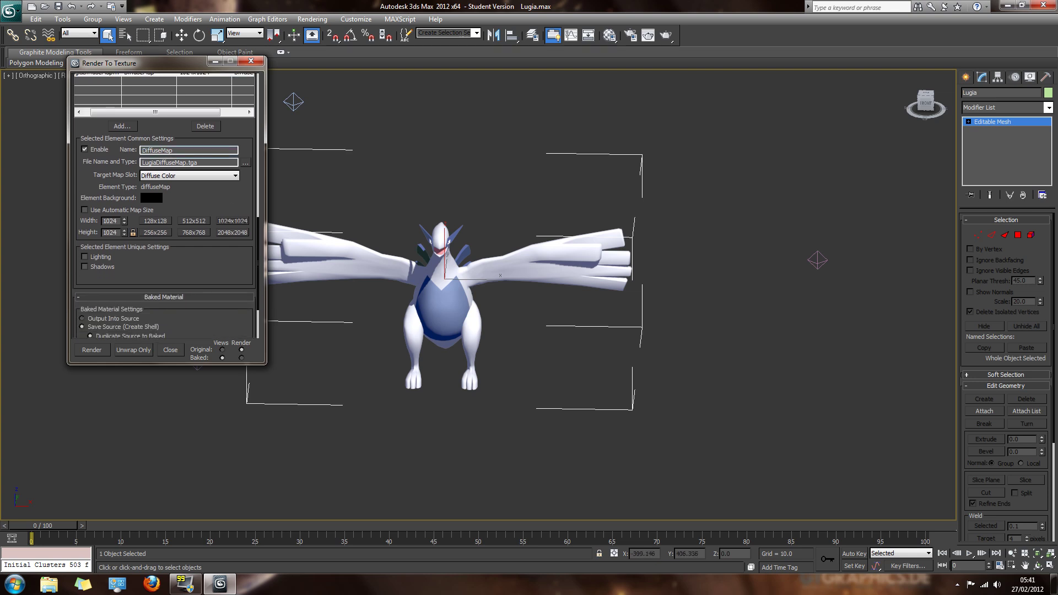
left_click(224, 163)
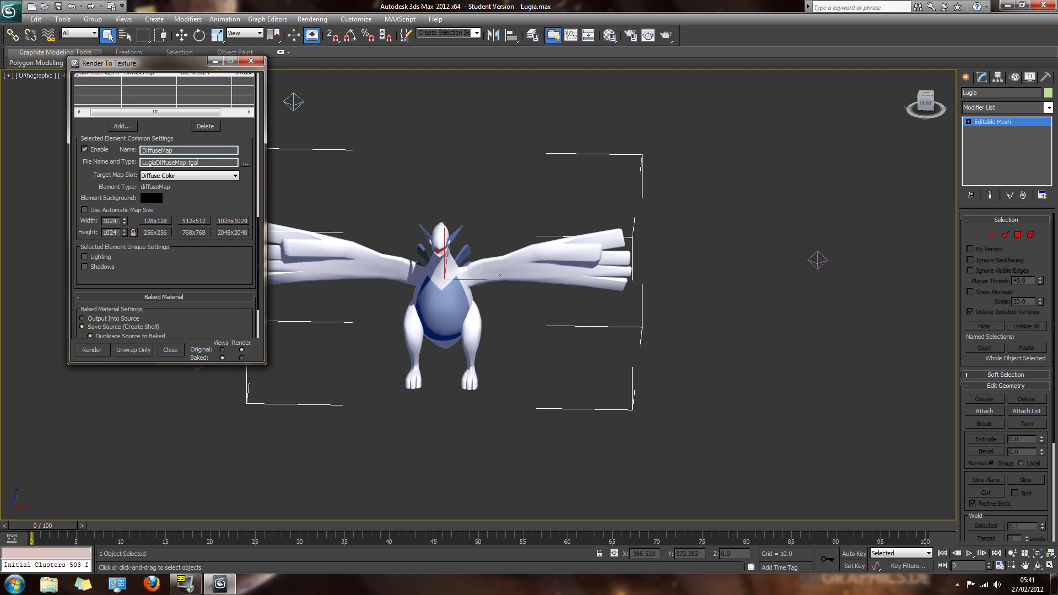
left_click(245, 163)
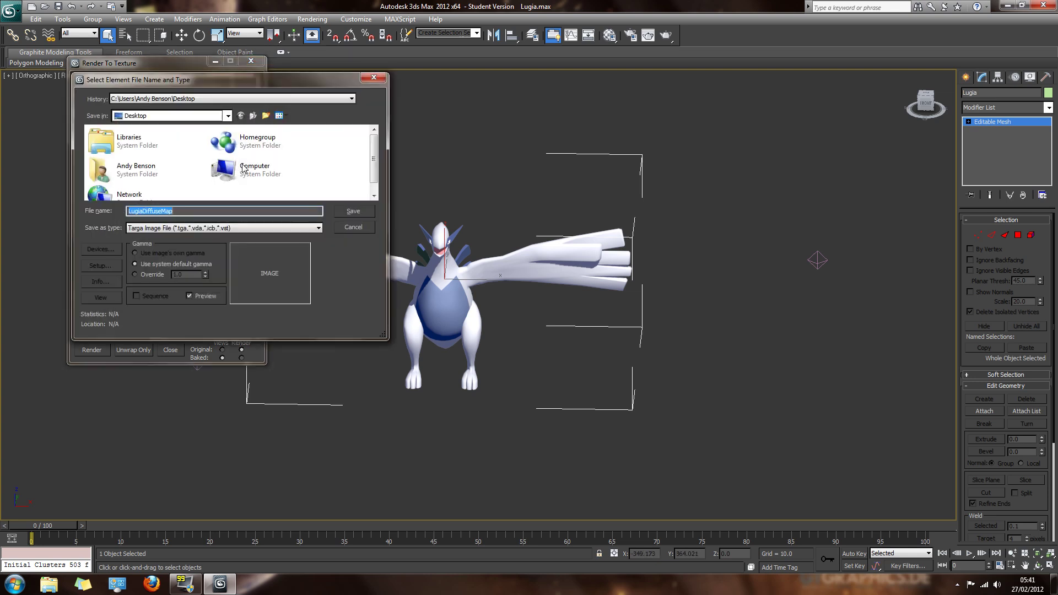
left_click(365, 227)
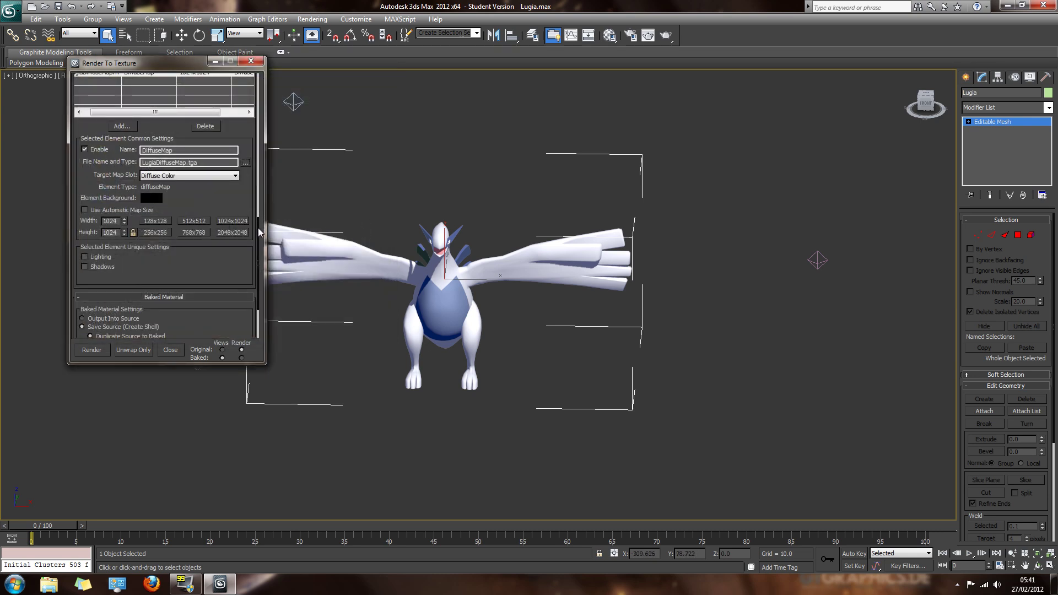
left_click_drag(258, 227, 256, 273)
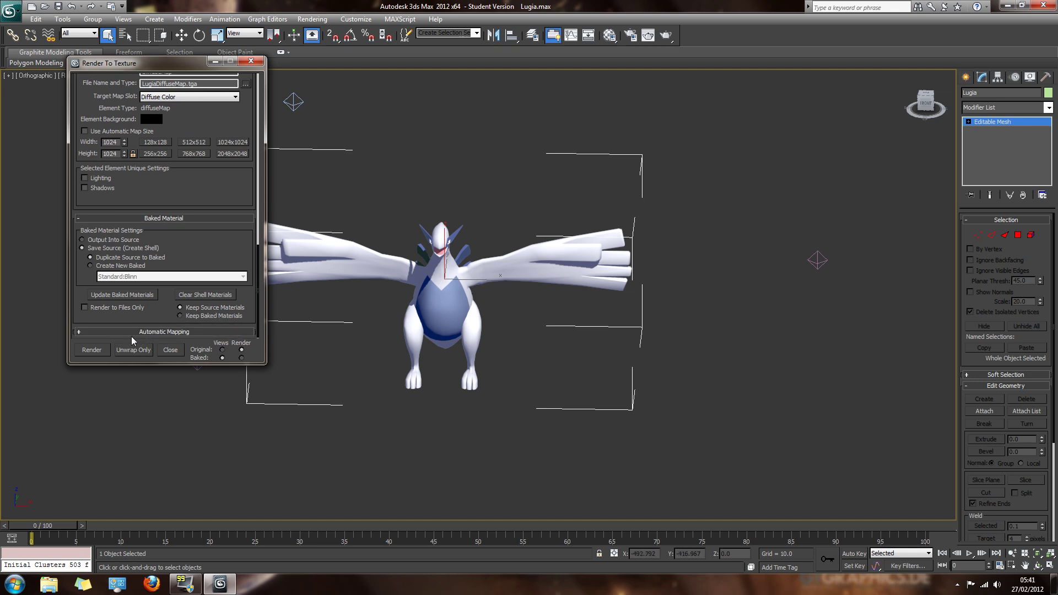
Step: Render Lugia's diffuse map to texture, and close the rendered image and the Render To Texture dialog
left_click(101, 352)
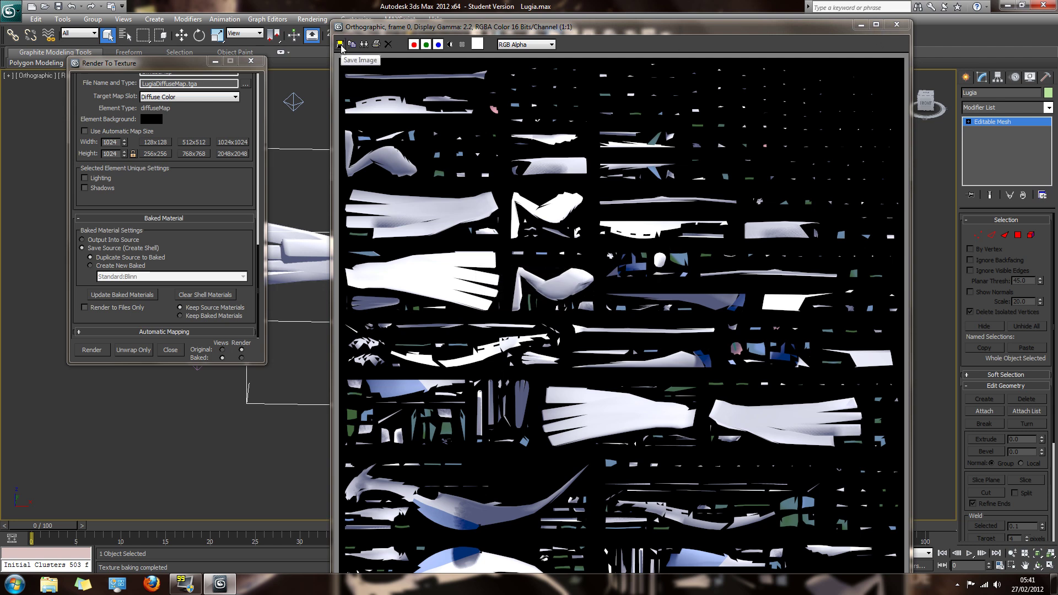
left_click(896, 24)
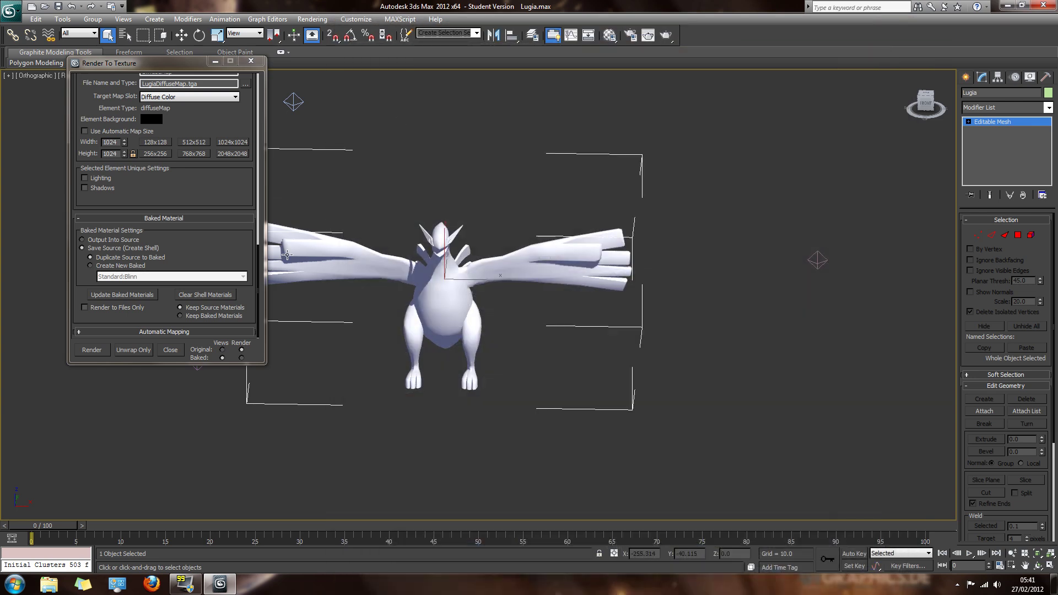
left_click_drag(265, 264, 265, 74)
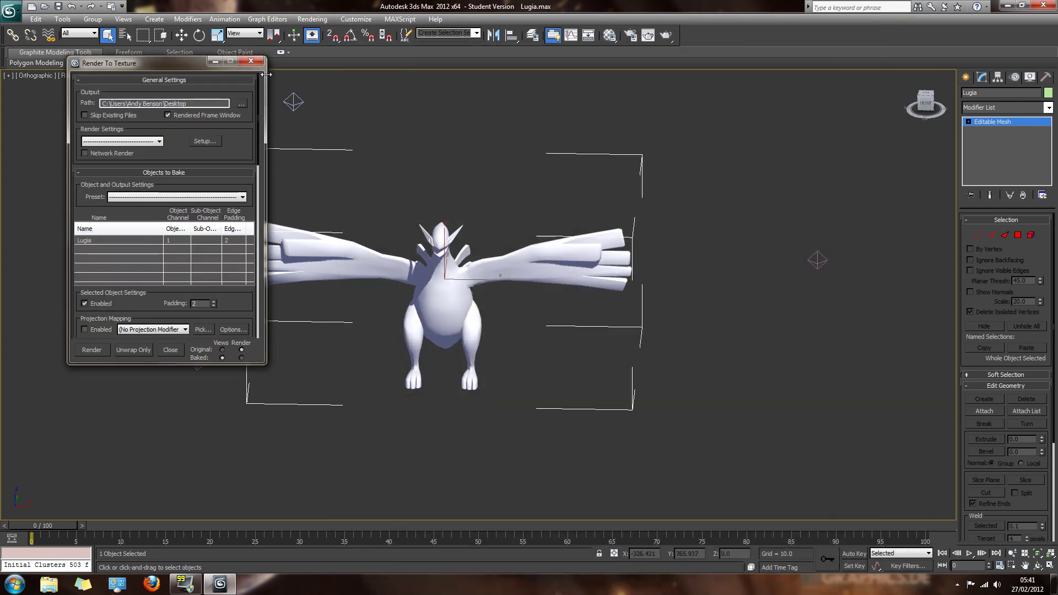
left_click(250, 60)
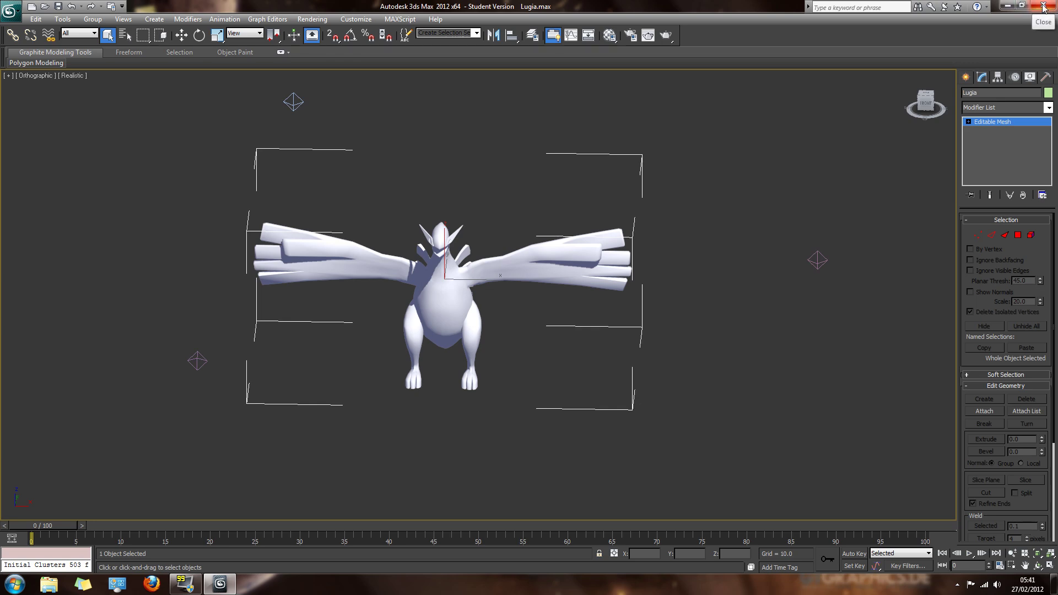
Step: Exit 3ds Max and select the baked LugiaDiffuseMap file on the desktop
left_click(1039, 7)
left_click(550, 329)
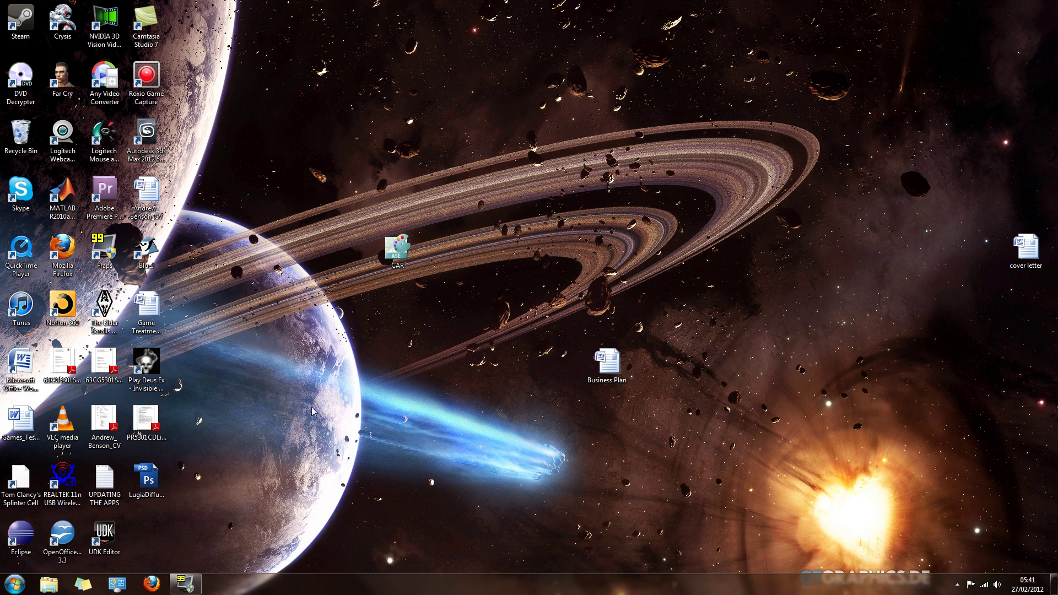
left_click(150, 484)
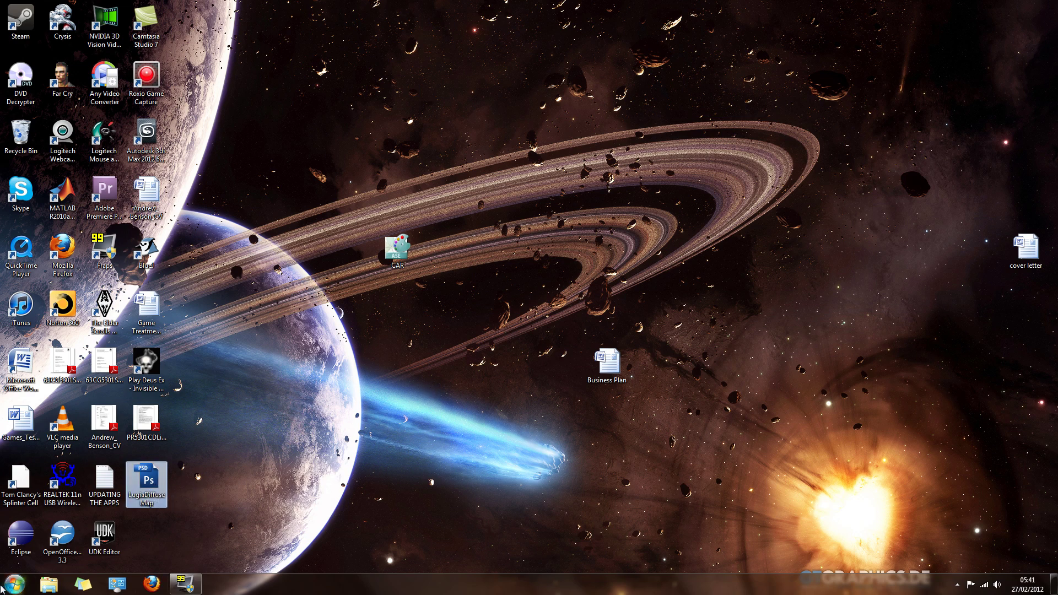
Step: Launch the UDK Editor from the desktop and dismiss its welcome window
left_click(109, 547)
double_click(109, 547)
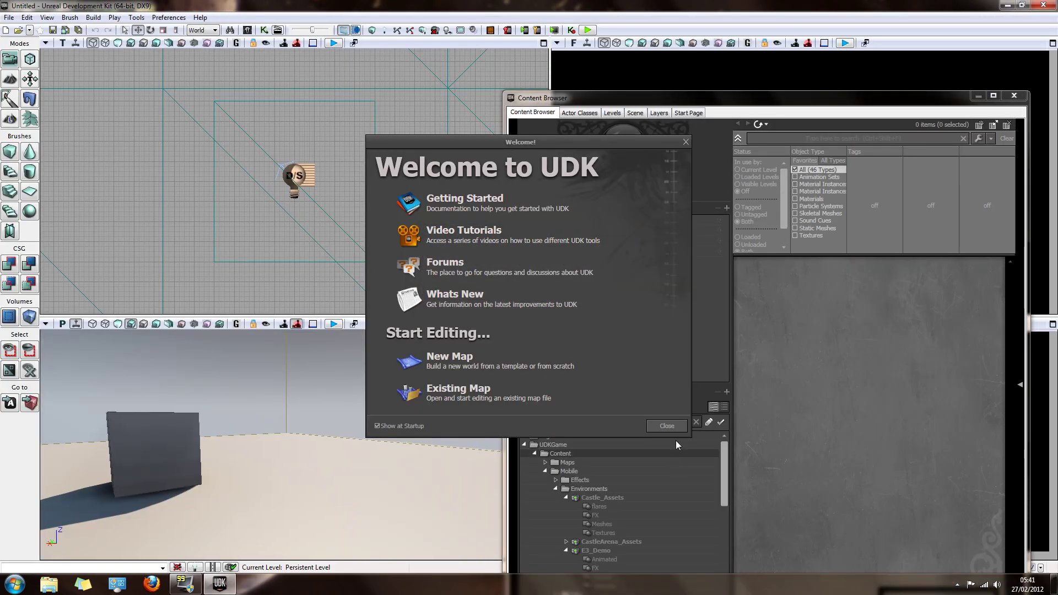
left_click(666, 426)
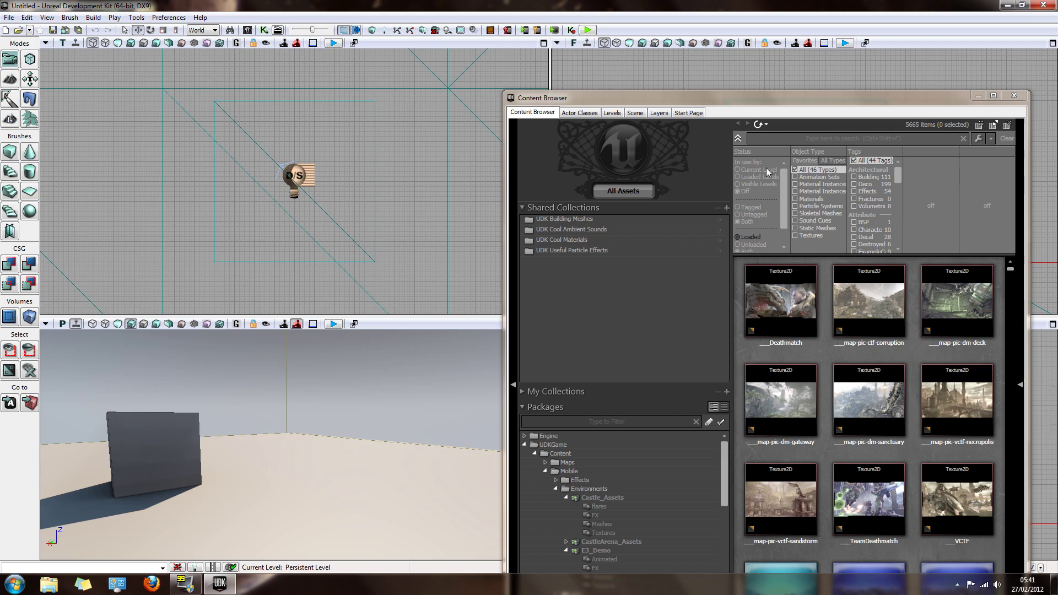
Step: Move the Content Browser so it fits fully on screen and select the Untitled_1 package under NewPackages
left_click_drag(774, 105, 835, 42)
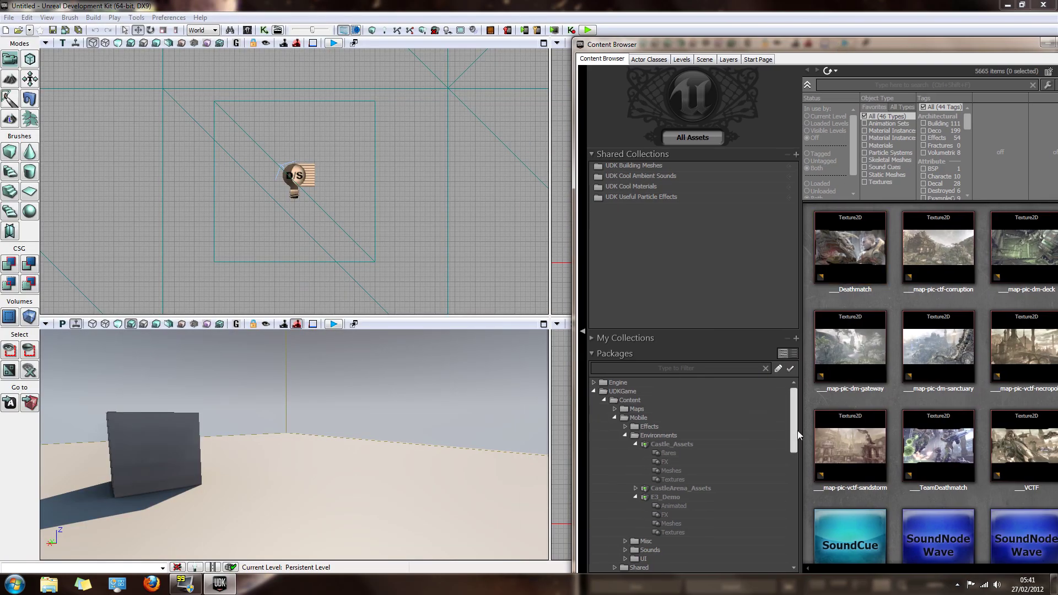
scroll(795, 432, "down", 5)
scroll(794, 530, "down", 10)
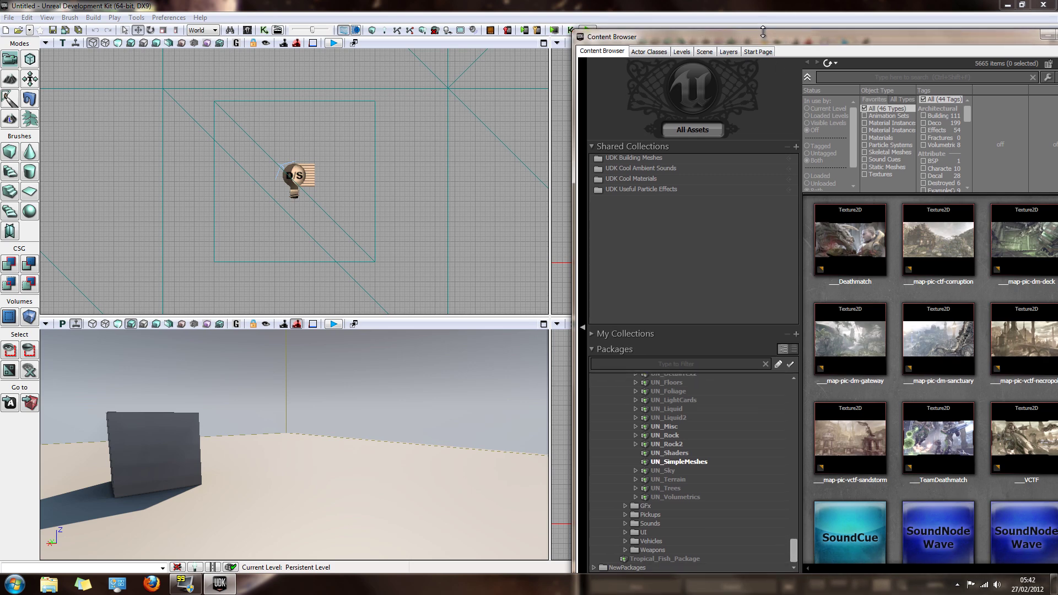
left_click_drag(760, 44, 703, 12)
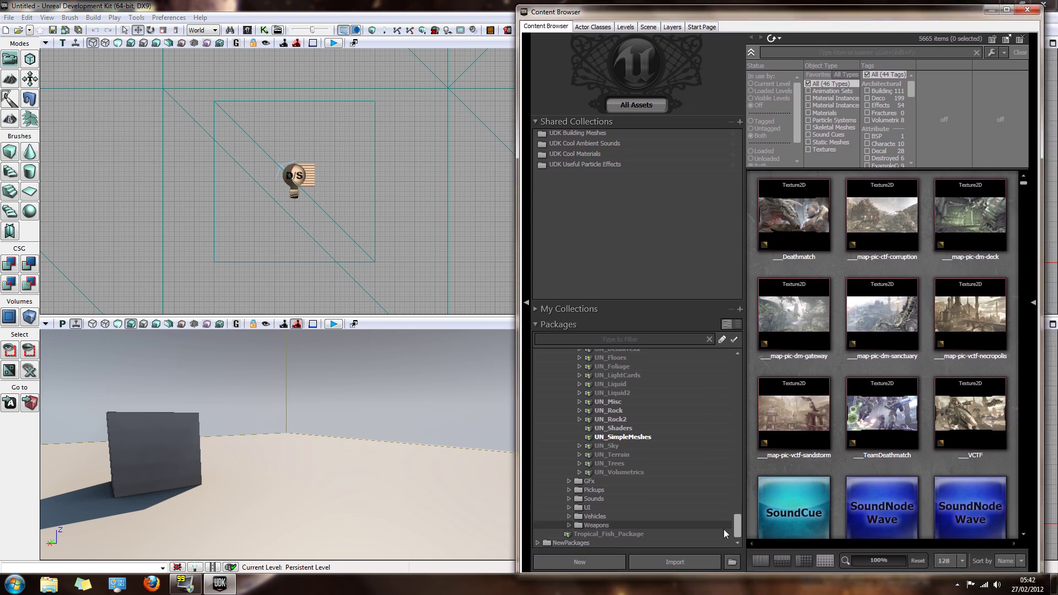
left_click(537, 543)
left_click_drag(606, 550, 607, 550)
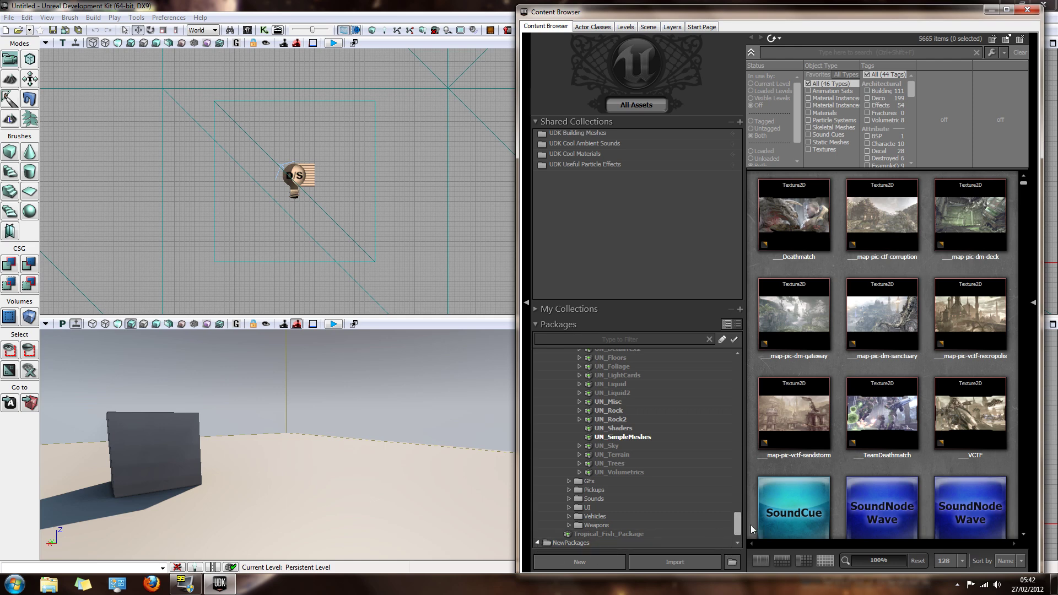
left_click(613, 533)
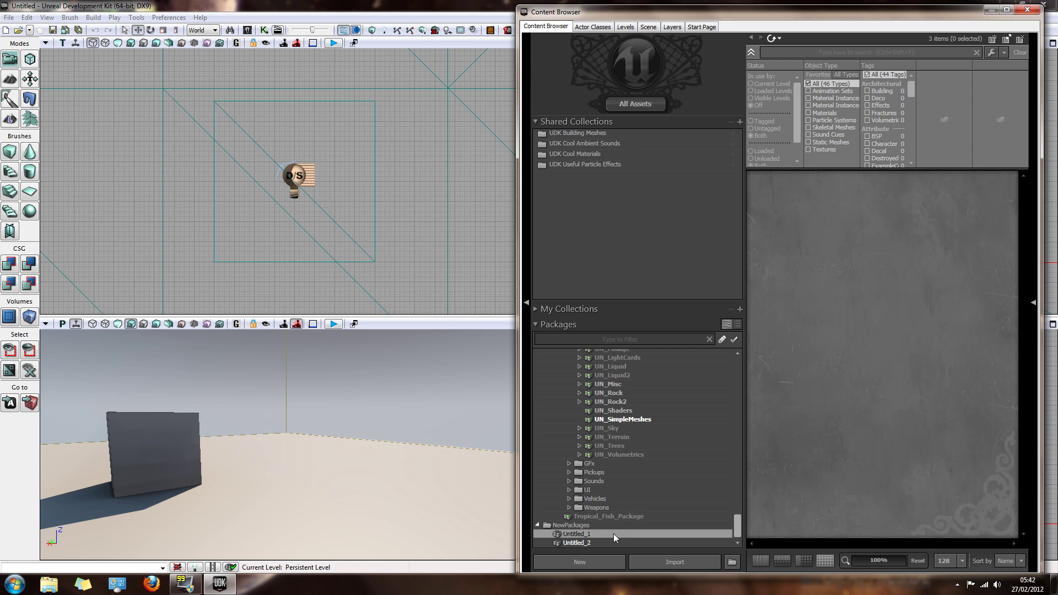
Step: Import the LUGIA mesh from Documents\3dsMax\export into package Untitled_1, leaving the grouping empty and accepting the vertex count message
left_click(649, 560)
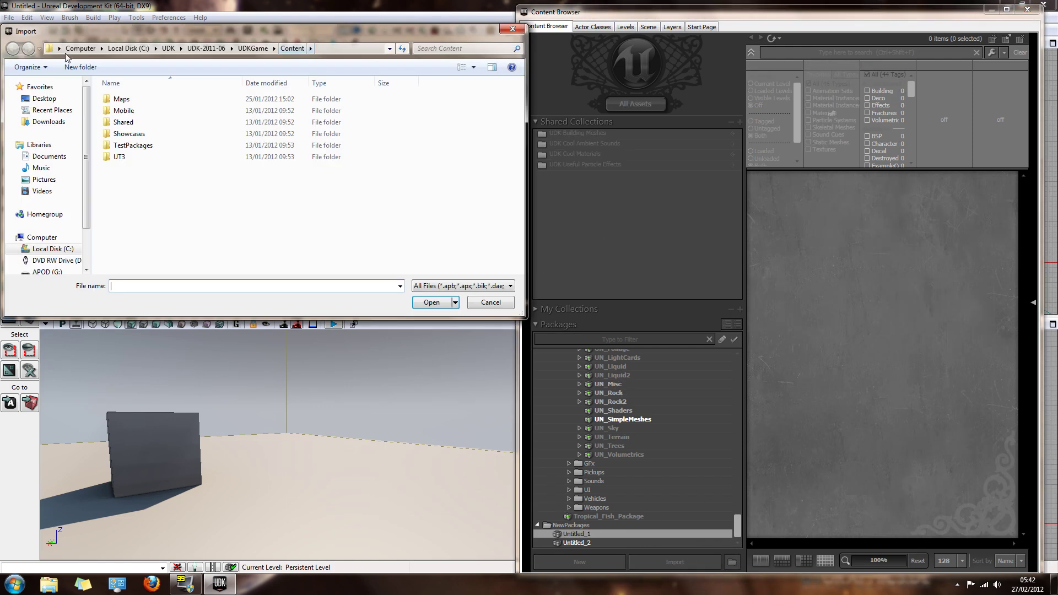
left_click(49, 157)
double_click(124, 127)
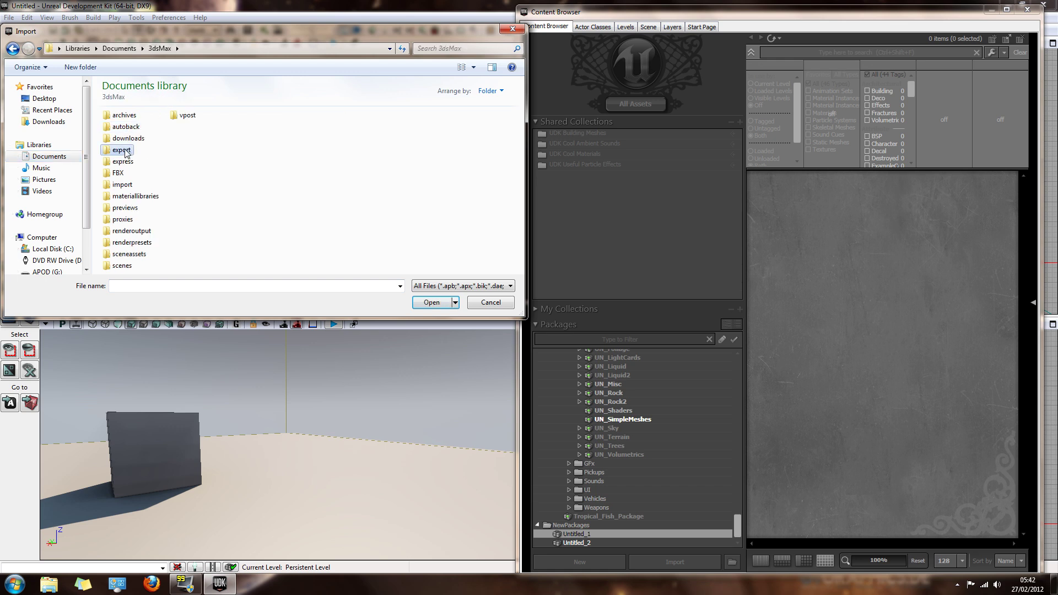
double_click(124, 152)
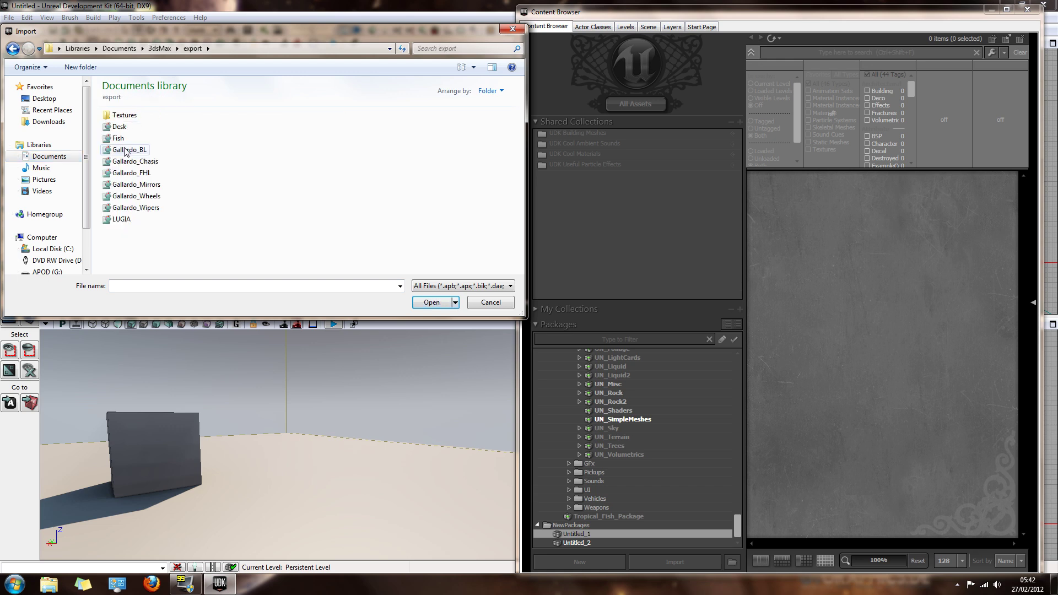
left_click(121, 220)
left_click(427, 302)
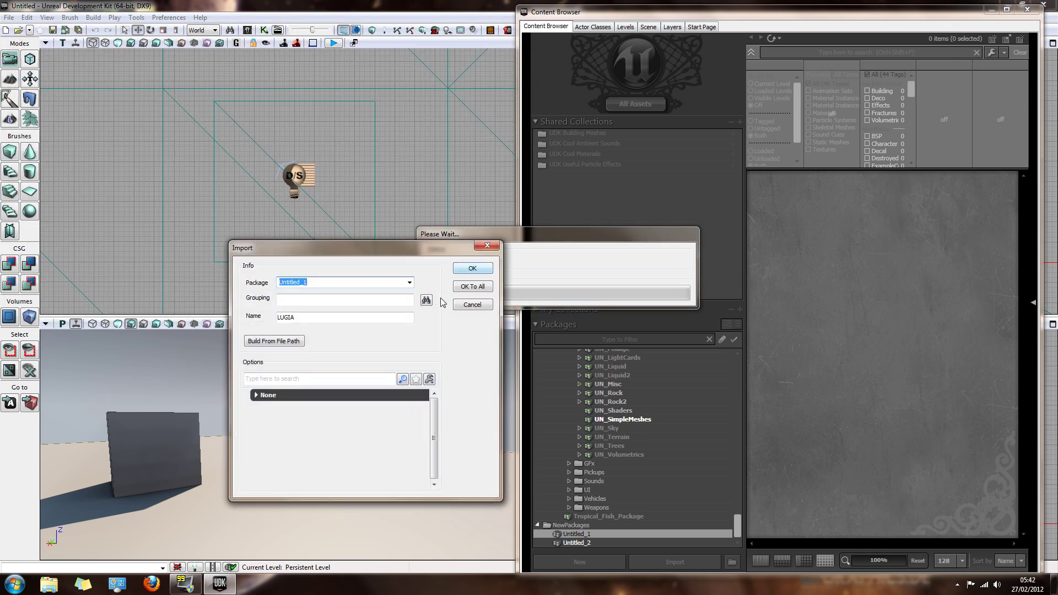
key("End")
left_click(345, 300)
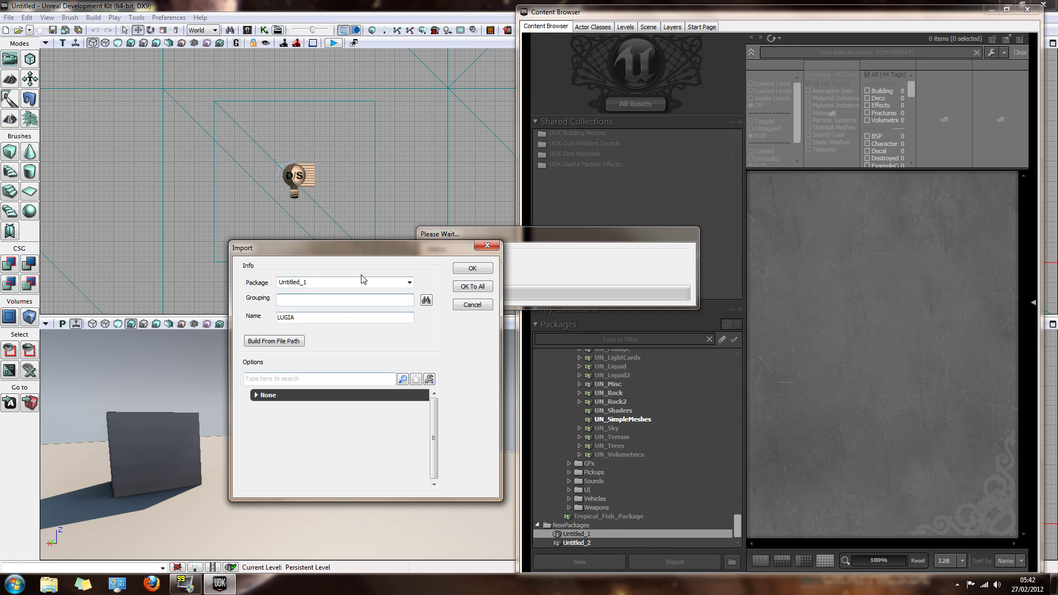
left_click(466, 269)
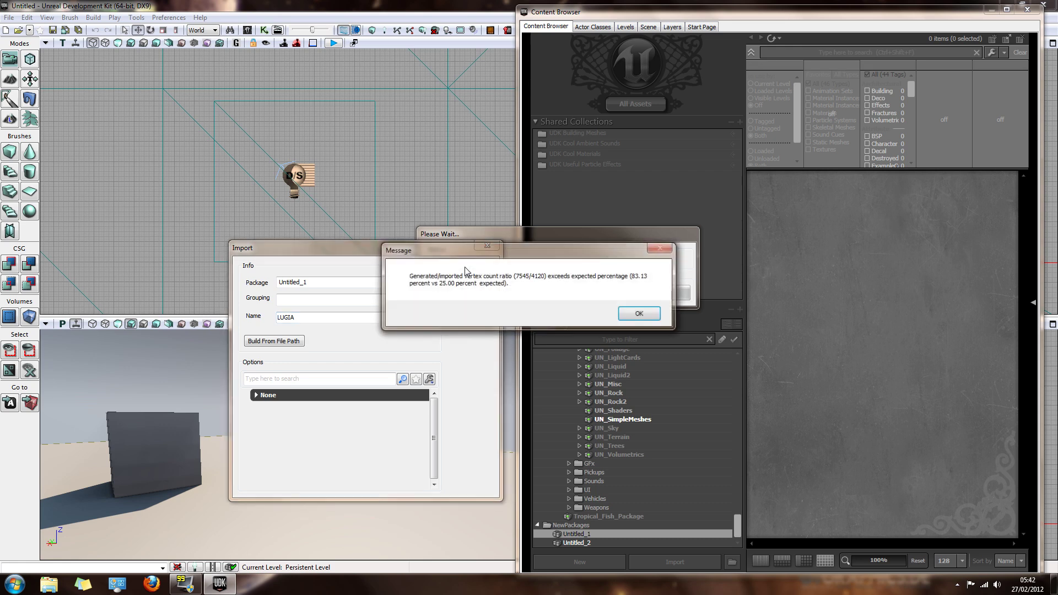
left_click(639, 313)
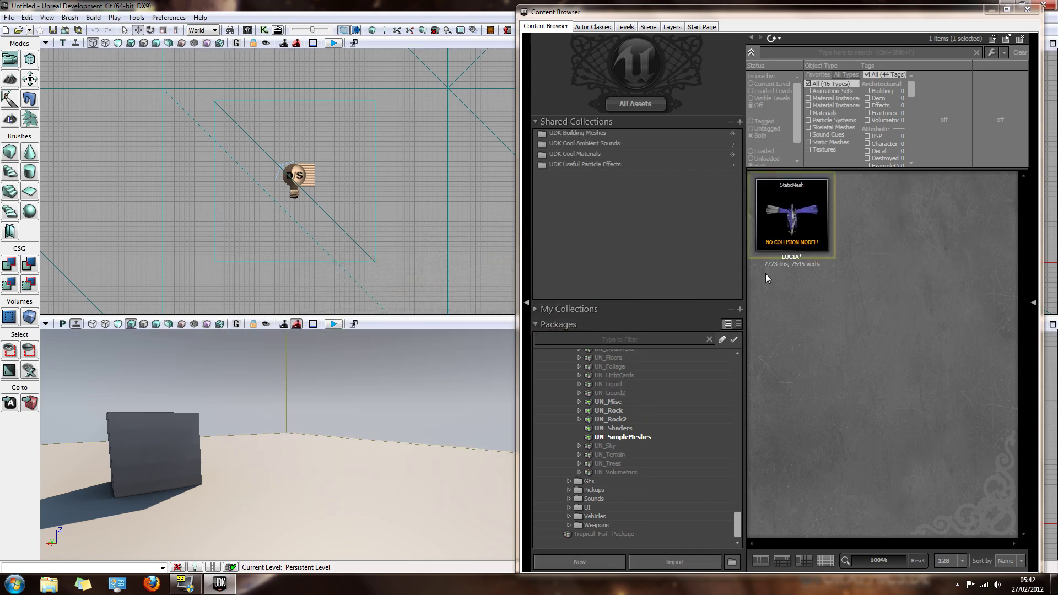
Step: Inspect the imported LUGIA static mesh from the side in the Static Mesh Editor and close it
double_click(808, 186)
left_click_drag(396, 330, 512, 314)
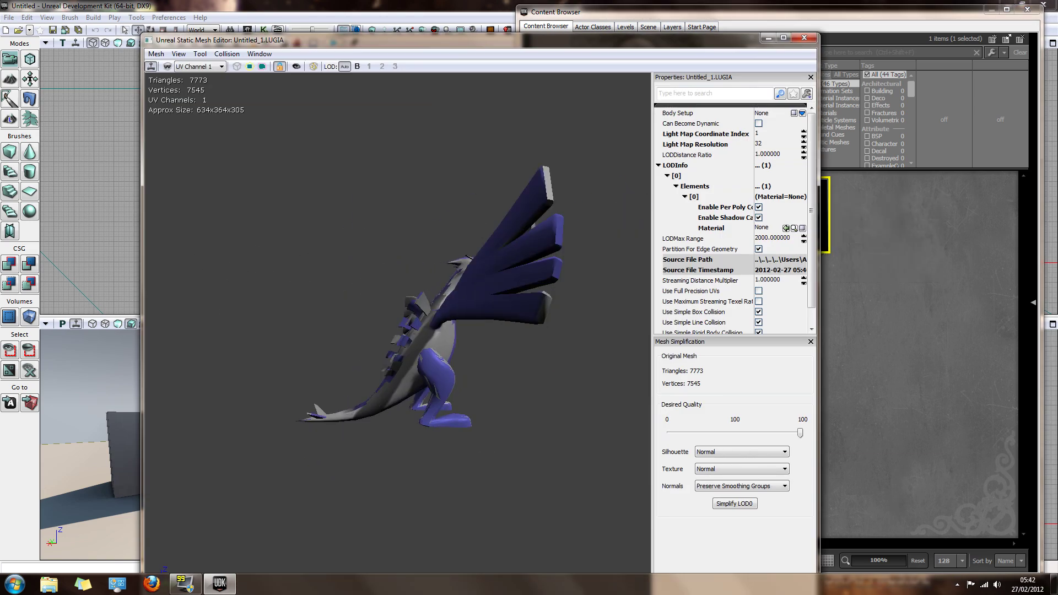
left_click(804, 38)
left_click(763, 520)
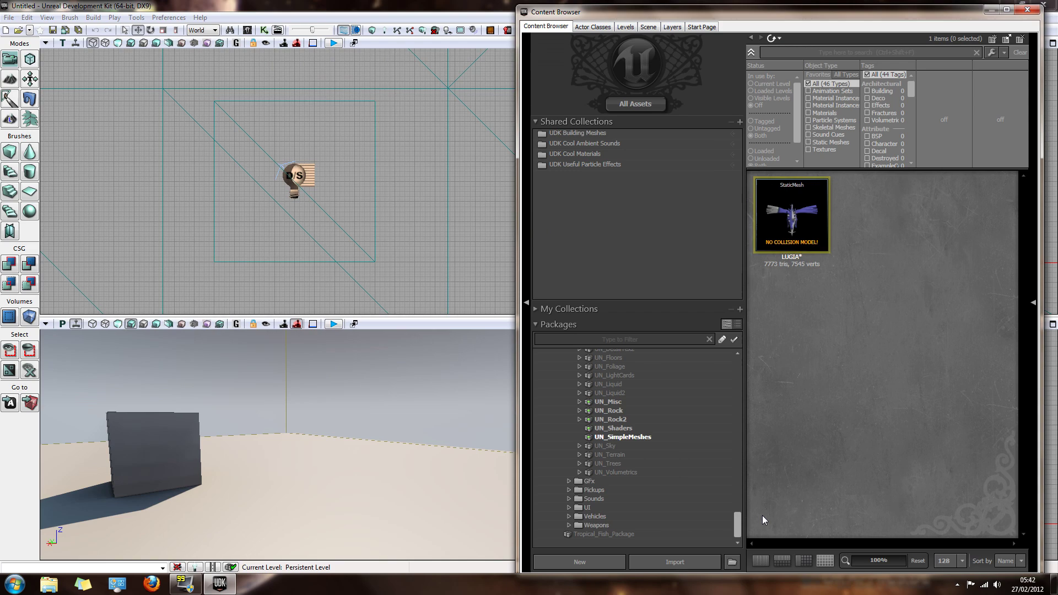
Step: Import the LugiaDiffuseMap texture from the Desktop into package Untitled_1 with the default options
left_click(674, 561)
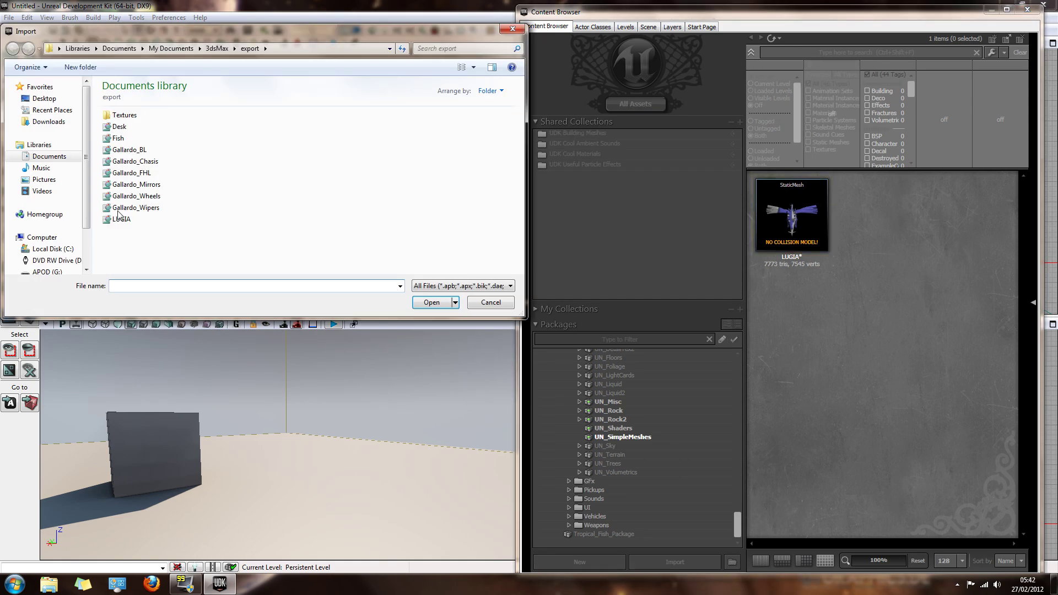
left_click(47, 99)
left_click(135, 163)
double_click(135, 163)
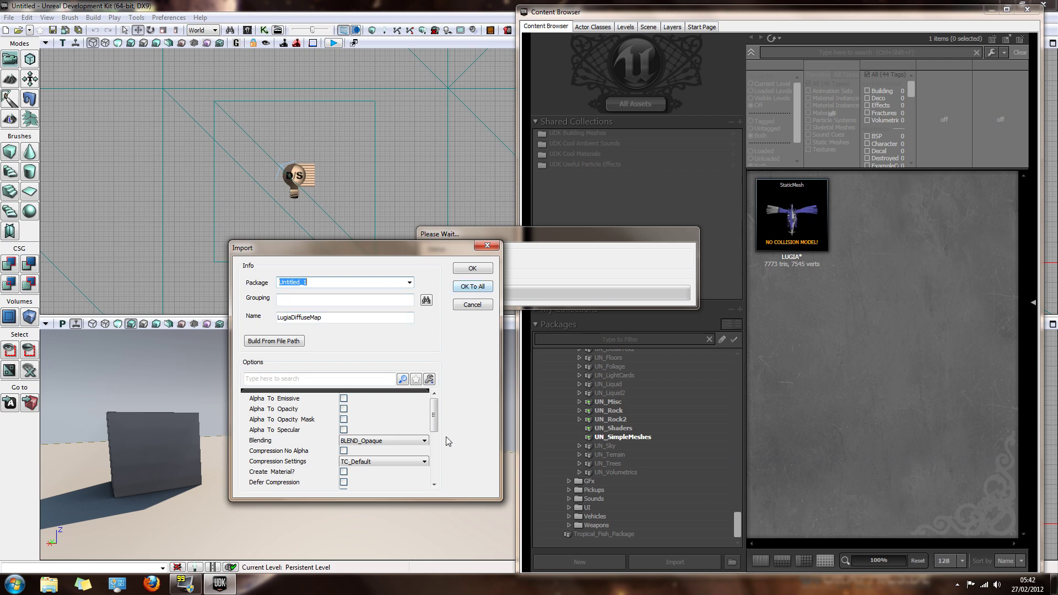
left_click_drag(435, 419, 436, 396)
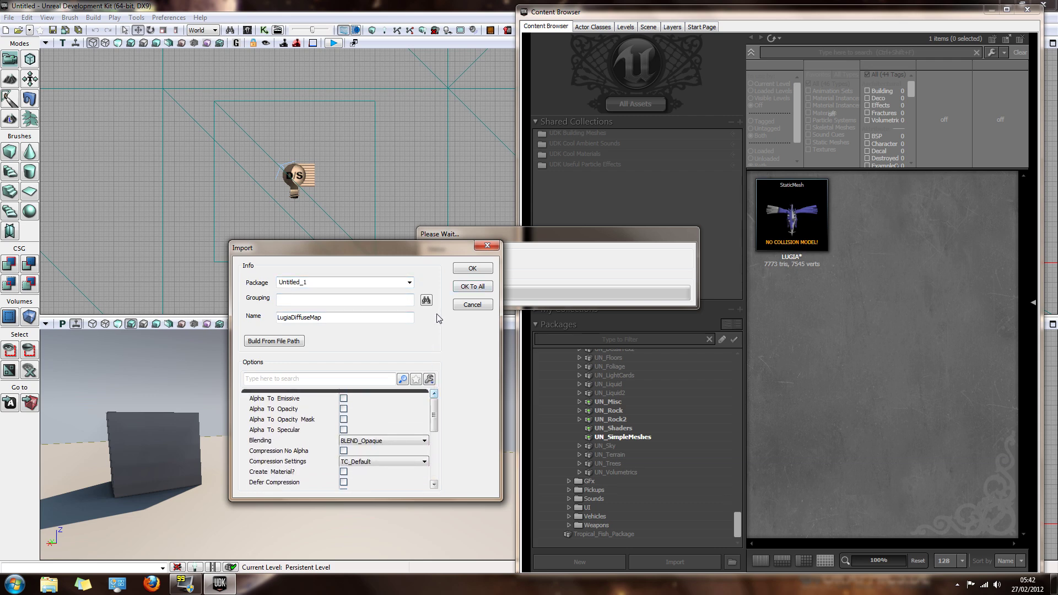
left_click(471, 268)
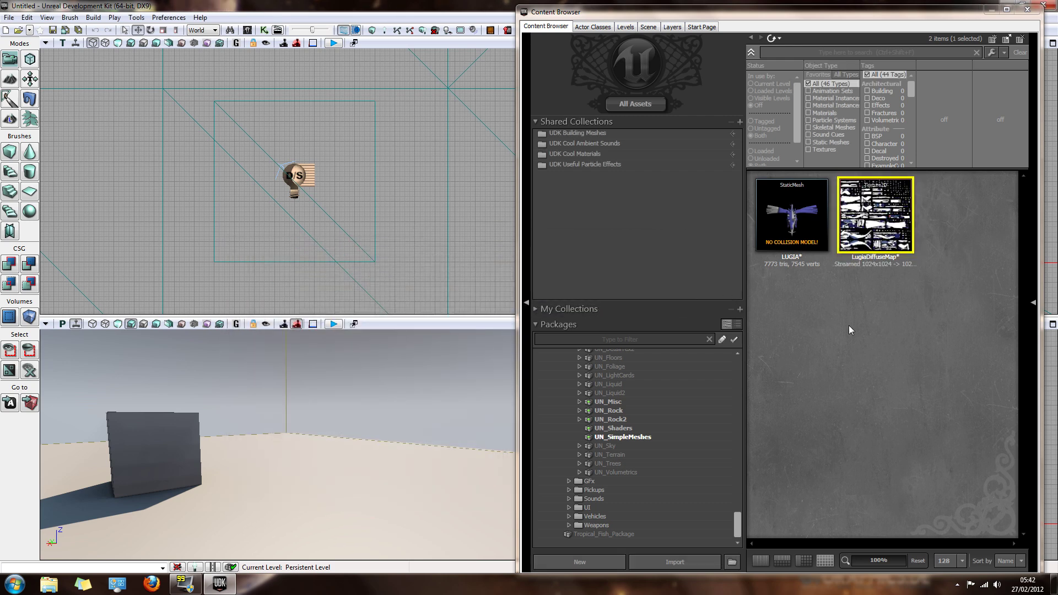
left_click(861, 323)
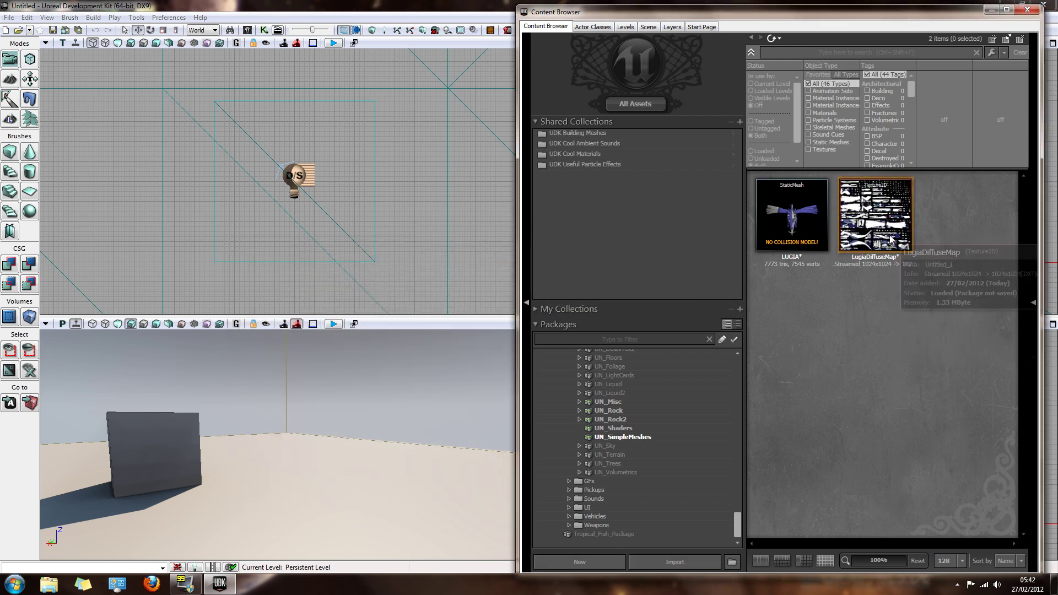
Step: Show the UV channel 0 overlay on the LUGIA static mesh to check its layout, and close the mesh editor
double_click(796, 221)
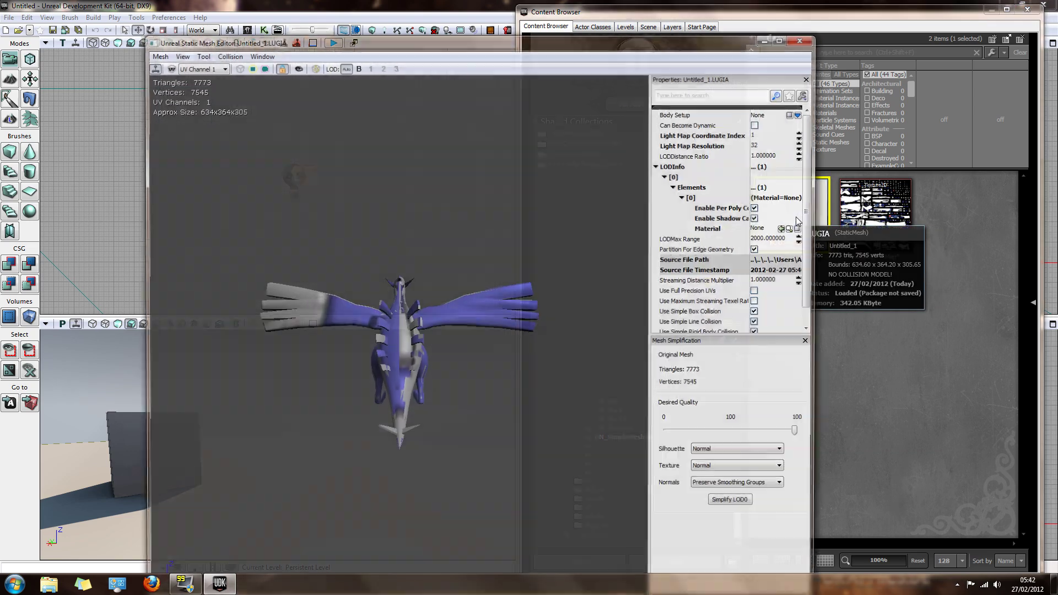
left_click(221, 67)
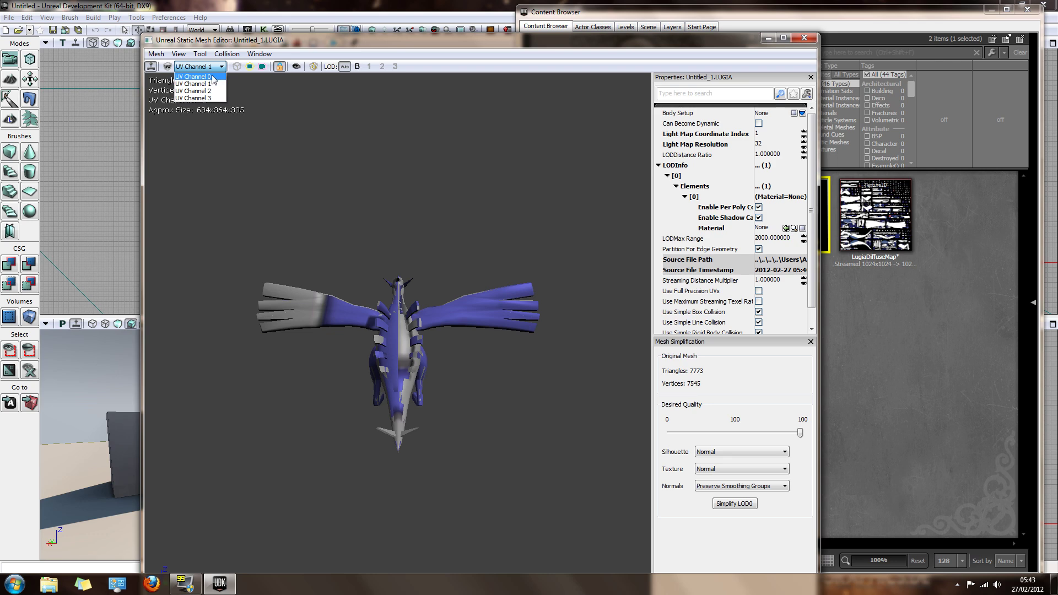
left_click(823, 215)
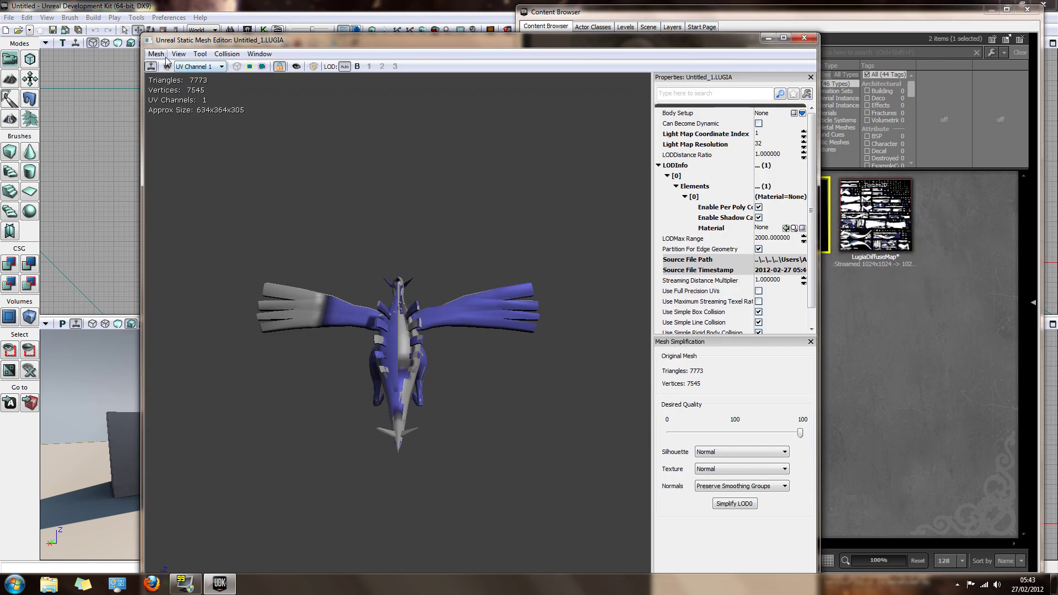
left_click(188, 67)
left_click(190, 77)
left_click(168, 67)
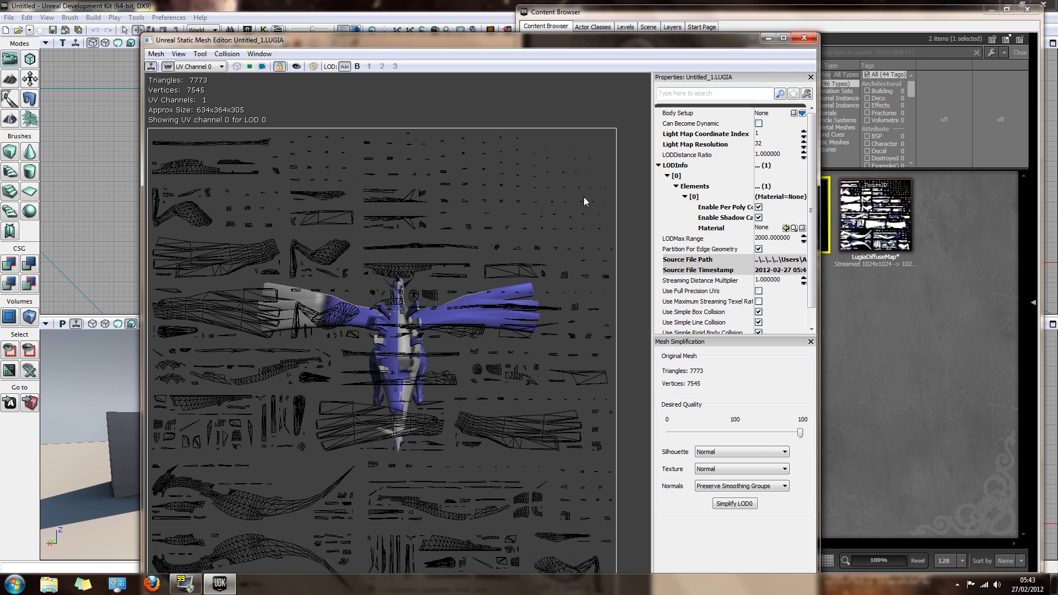
left_click(804, 37)
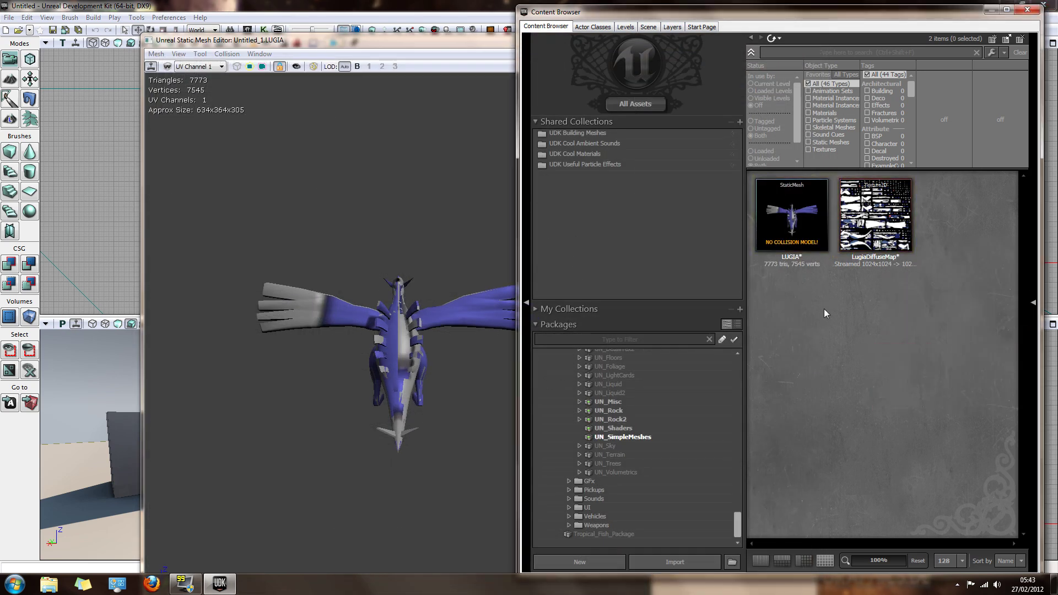
Step: Create a new material named Lugia_MAT in package Untitled_1
right_click(824, 309)
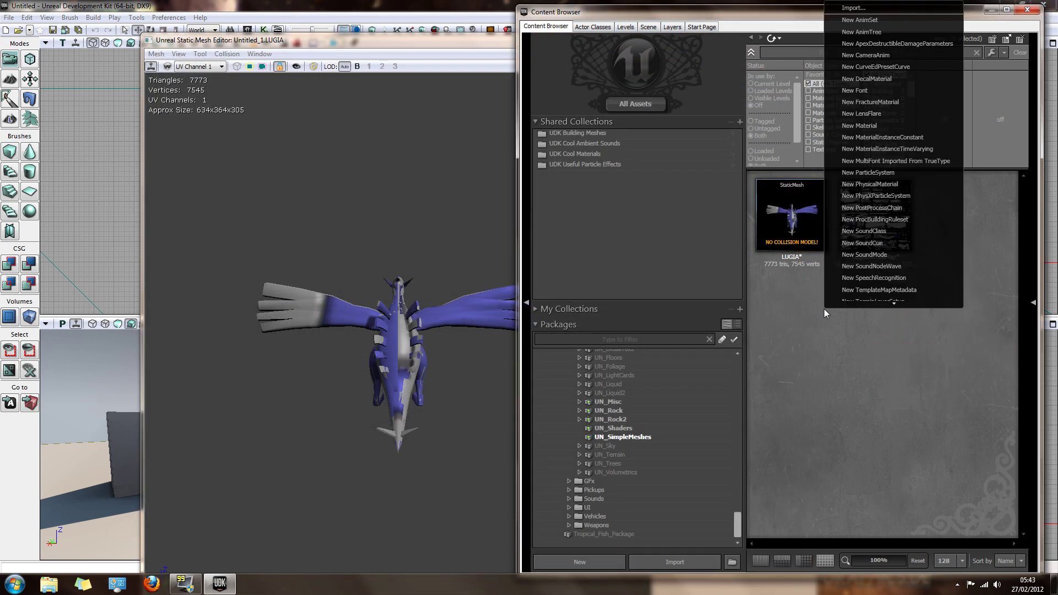
left_click(881, 122)
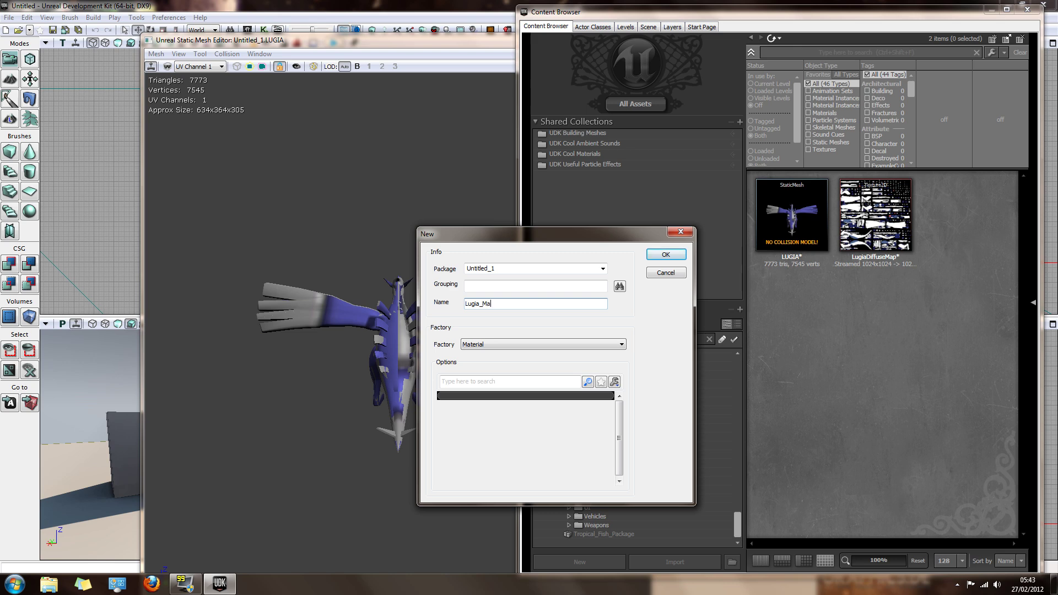
key("Return")
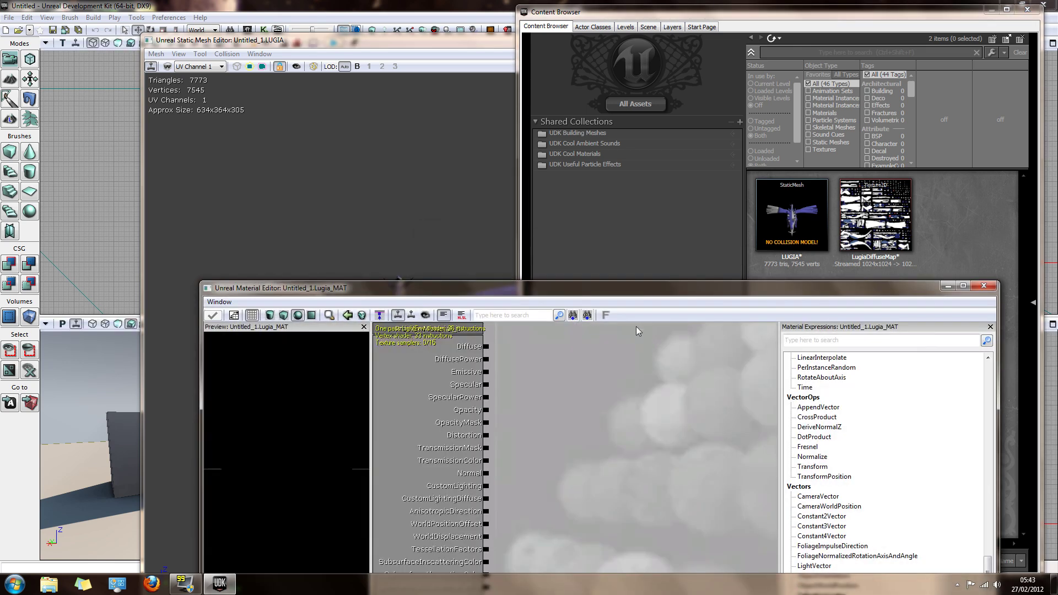
Step: Add LugiaDiffuseMap to the Lugia_MAT graph as a texture sample, connect it to Diffuse, and apply the material
left_click(939, 231)
left_click_drag(939, 232, 499, 440)
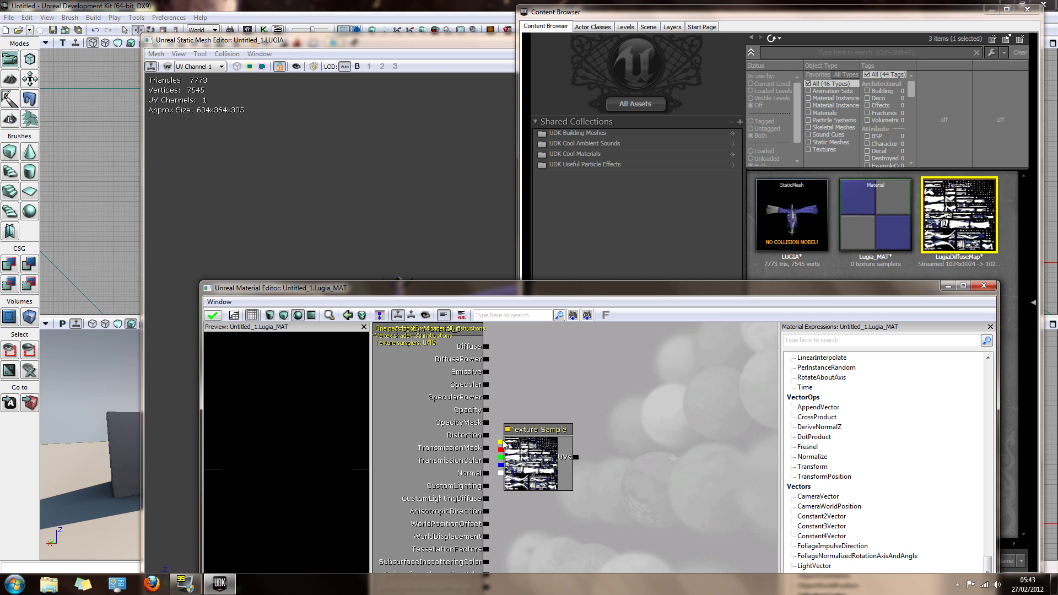
left_click_drag(499, 440, 490, 348)
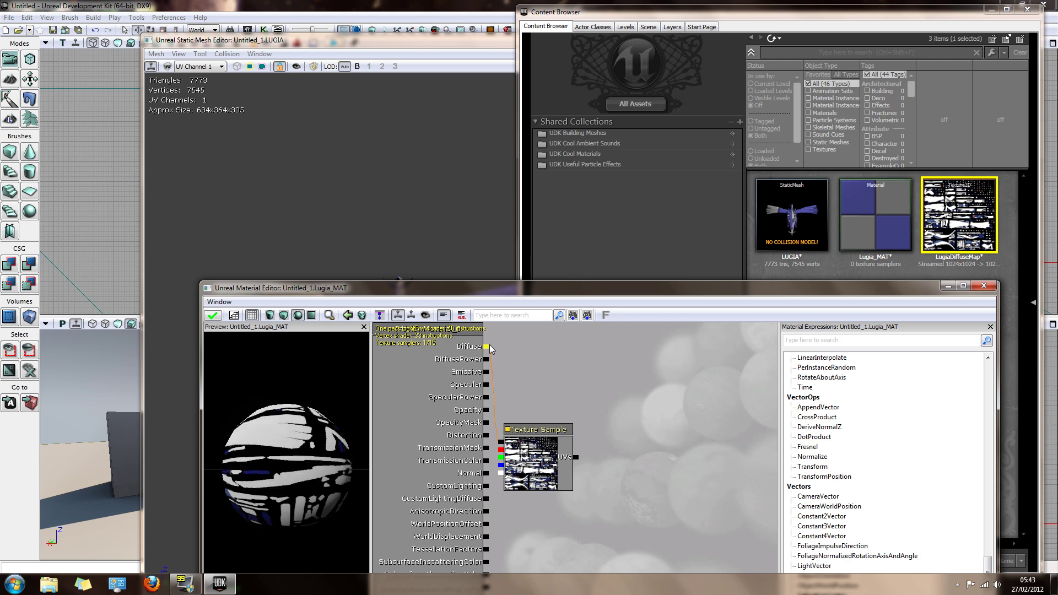
left_click(208, 317)
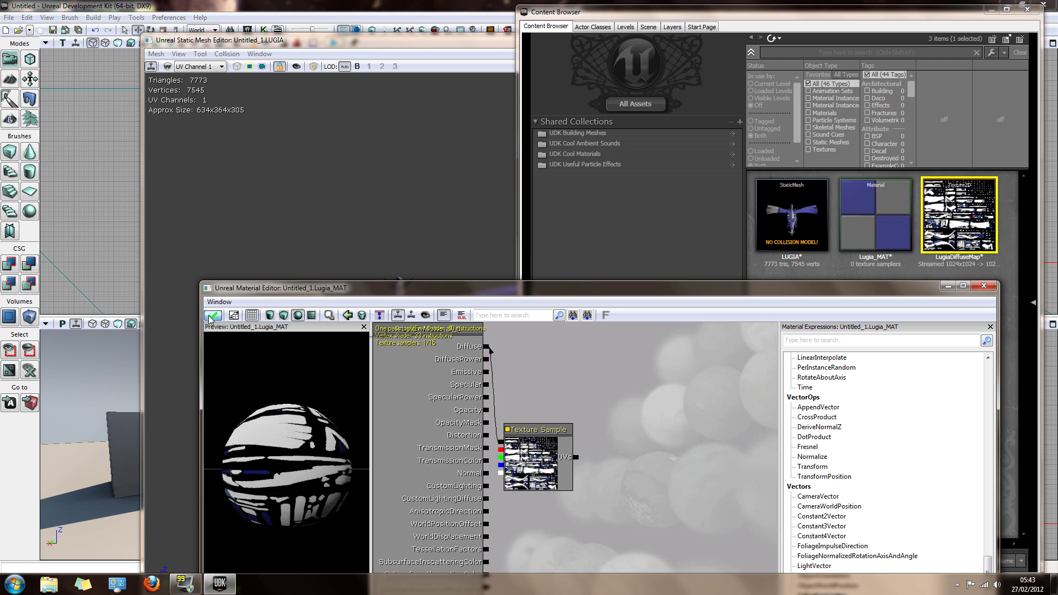
Step: Open the LUGIA static mesh in the Static Mesh Editor and arrange its window so the Content Browser assets stay accessible
left_click(872, 267)
left_click(801, 240)
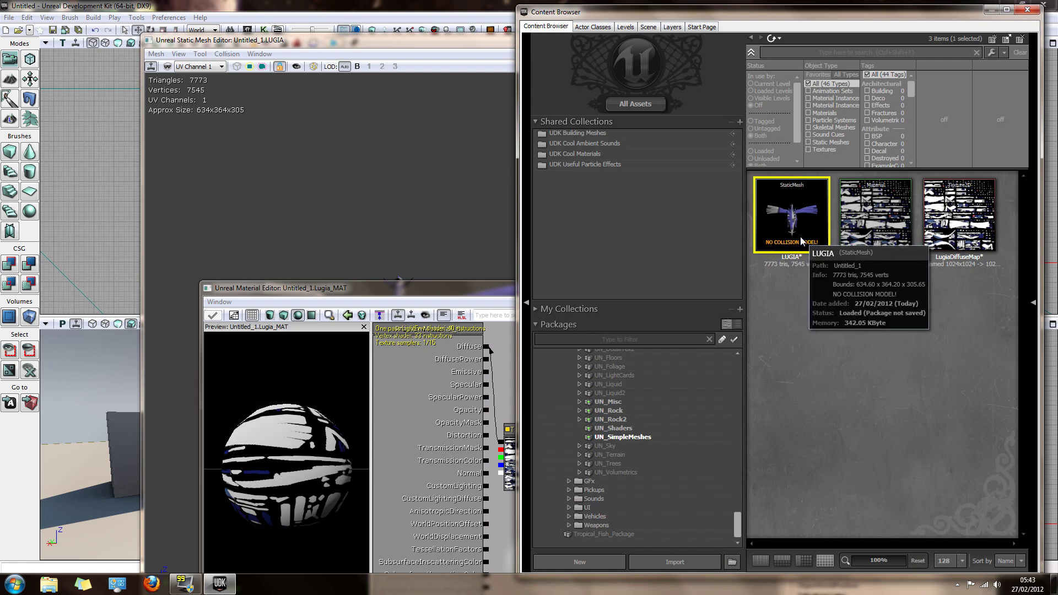
double_click(801, 240)
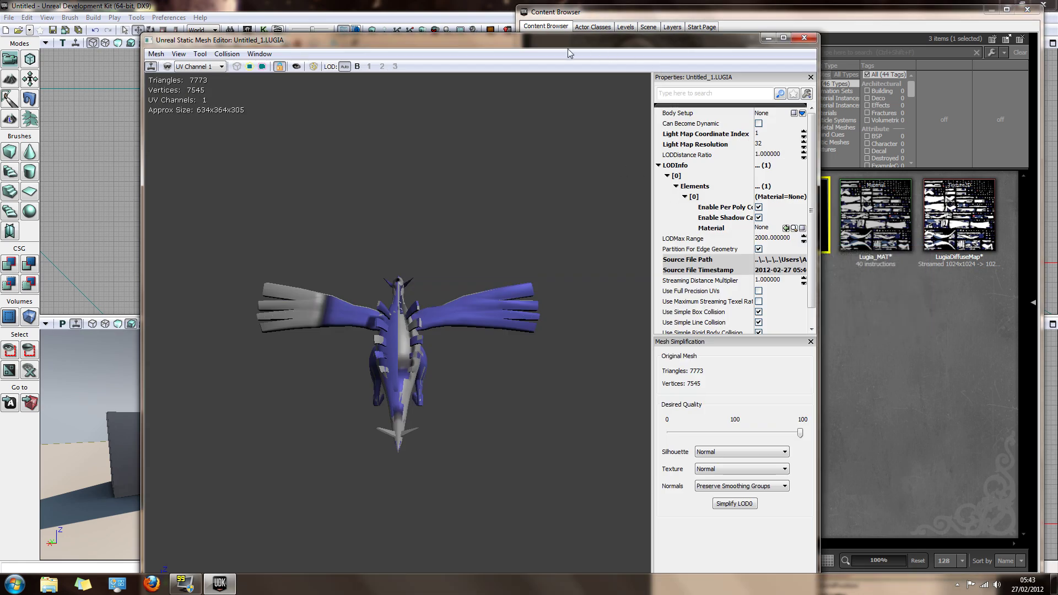
left_click_drag(567, 40, 396, 146)
left_click(637, 141)
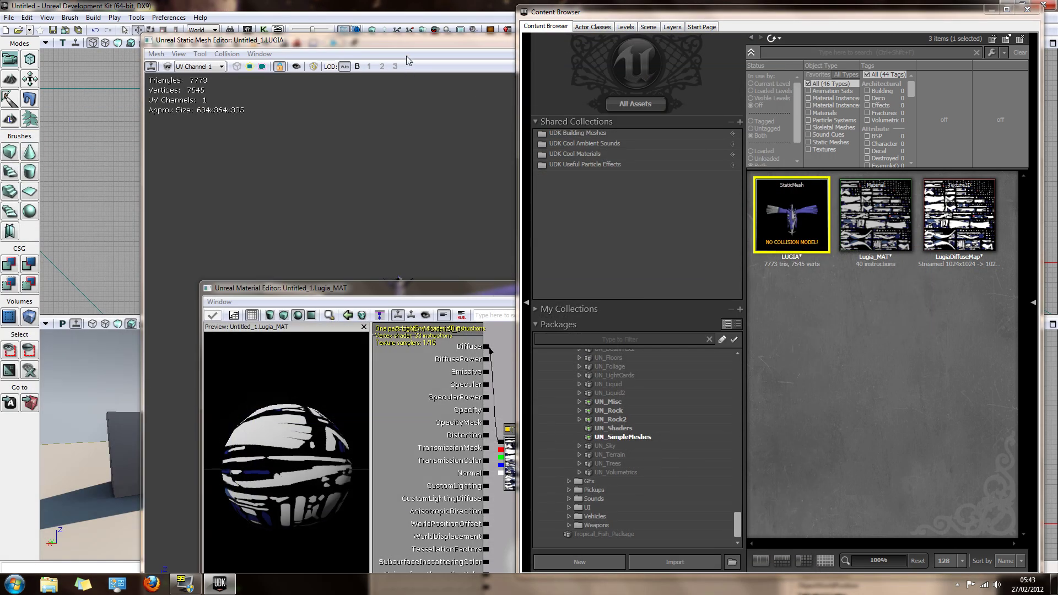
left_click(412, 41)
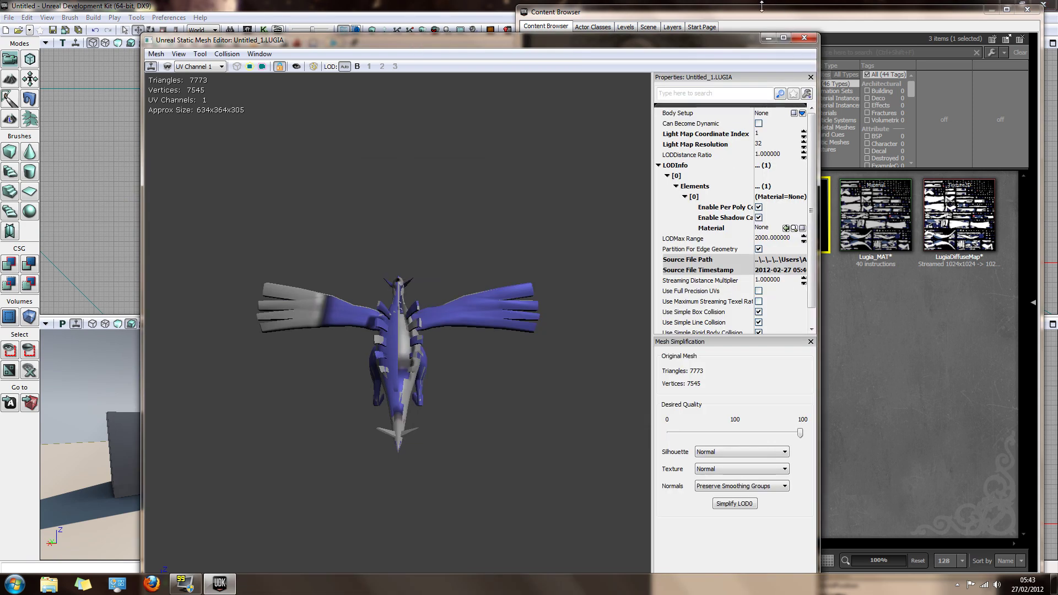
left_click_drag(725, 42, 527, 30)
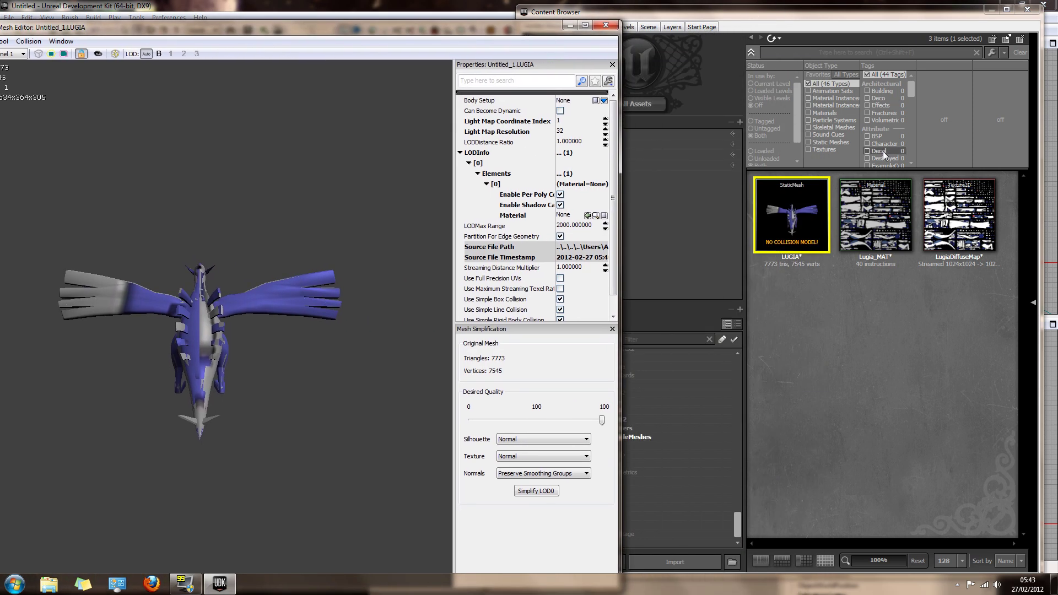
Step: Assign Lugia_MAT as the material of LUGIA's LOD 0 element 0 and inspect the textured mesh from the front
left_click(904, 217)
left_click(419, 29)
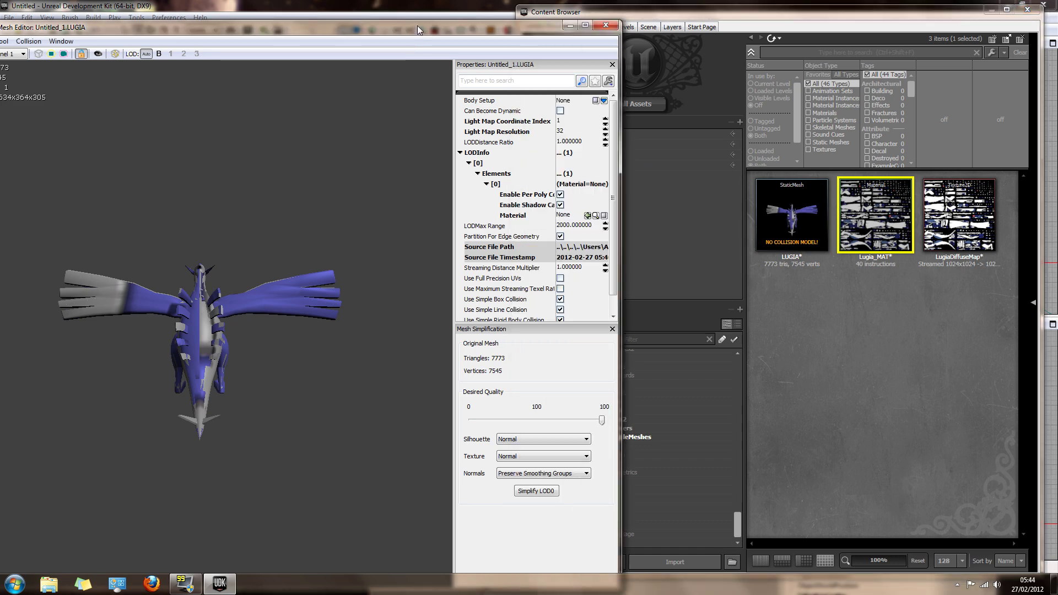
left_click(477, 164)
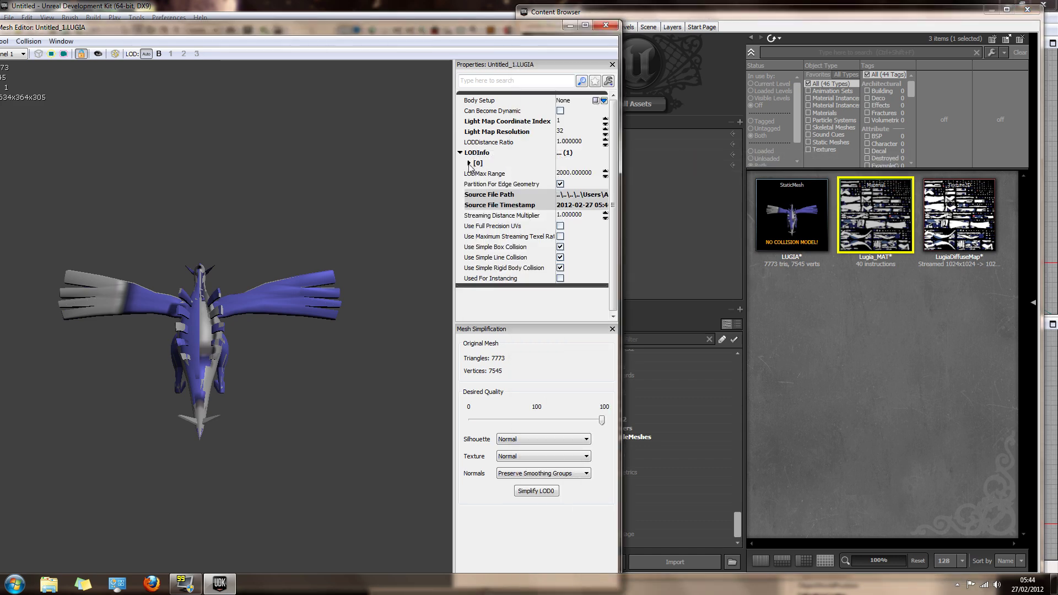
left_click(469, 165)
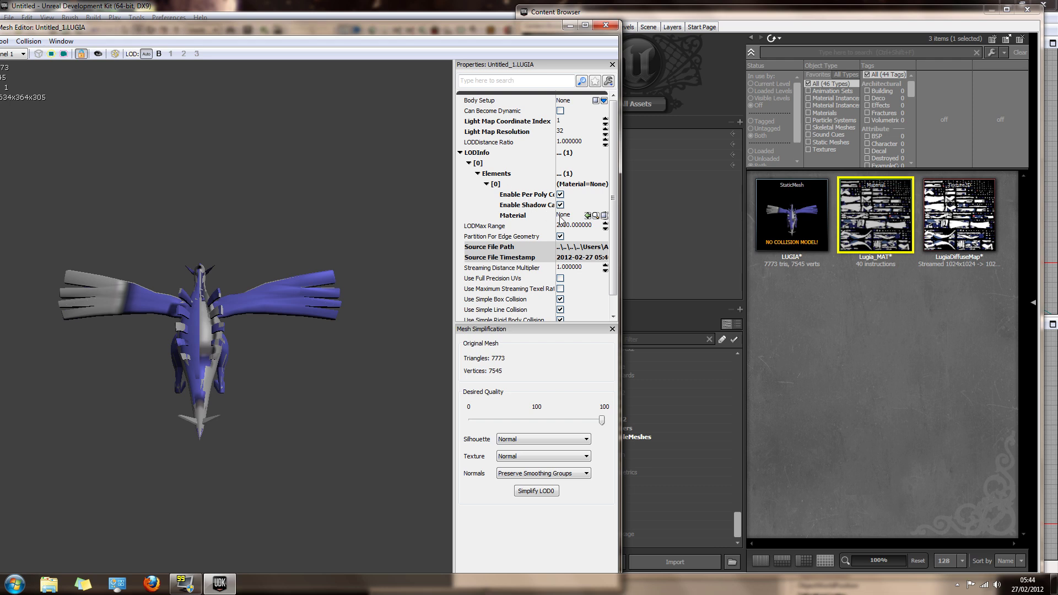
left_click(587, 215)
left_click_drag(263, 312, 241, 182)
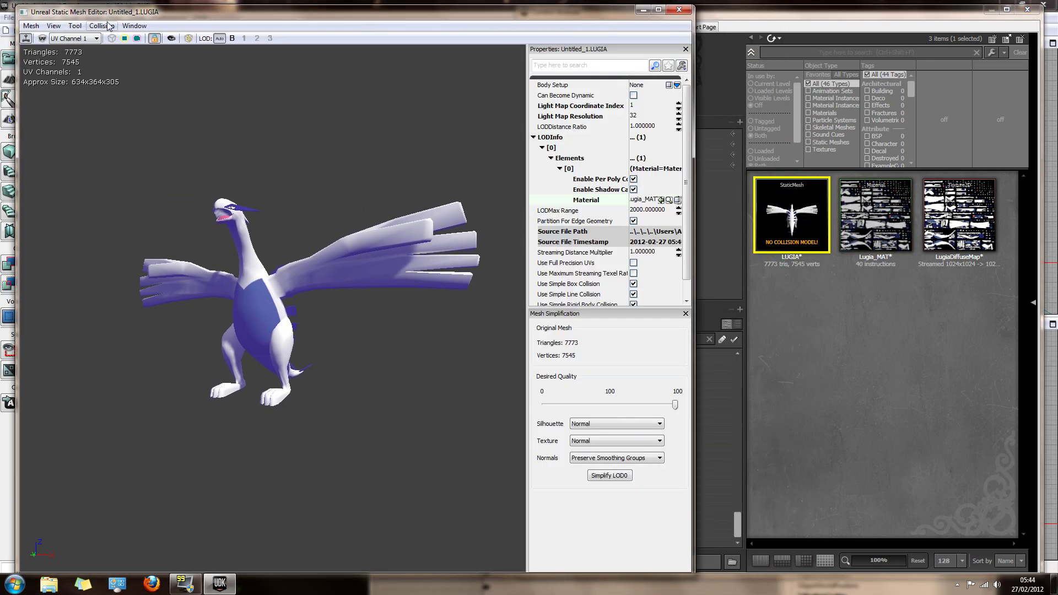
Step: Generate a 26DOP simplified collision for the LUGIA mesh and display the collision hull around it
left_click(102, 26)
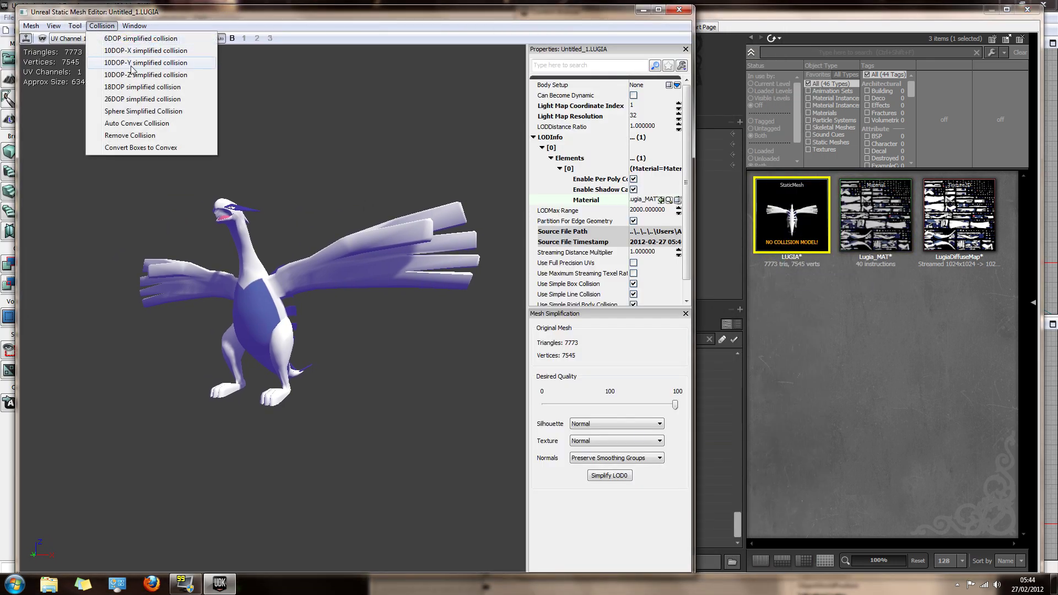
left_click(136, 99)
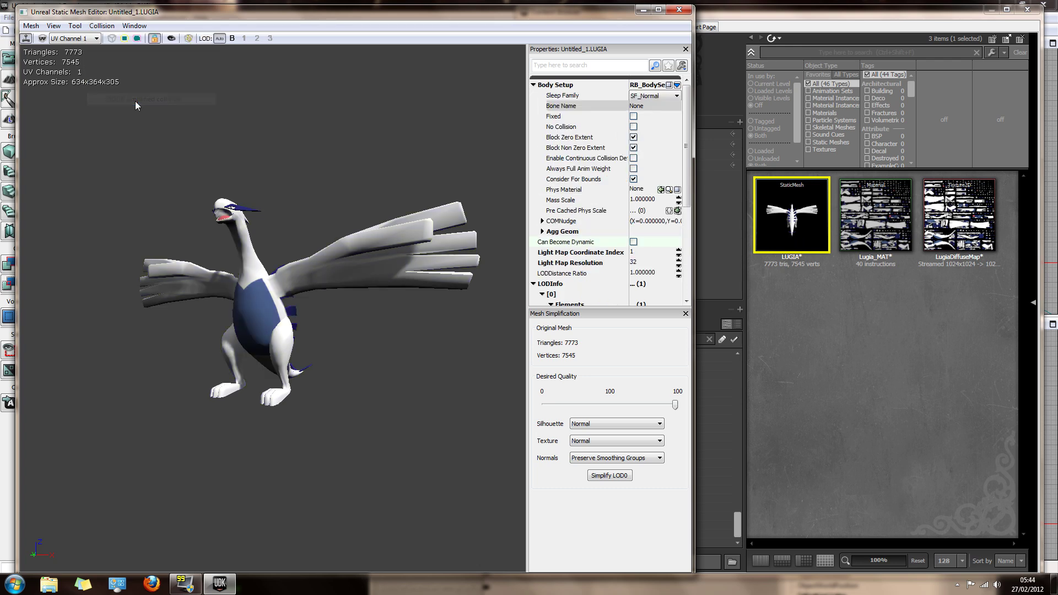
left_click(138, 38)
left_click_drag(309, 353, 449, 346)
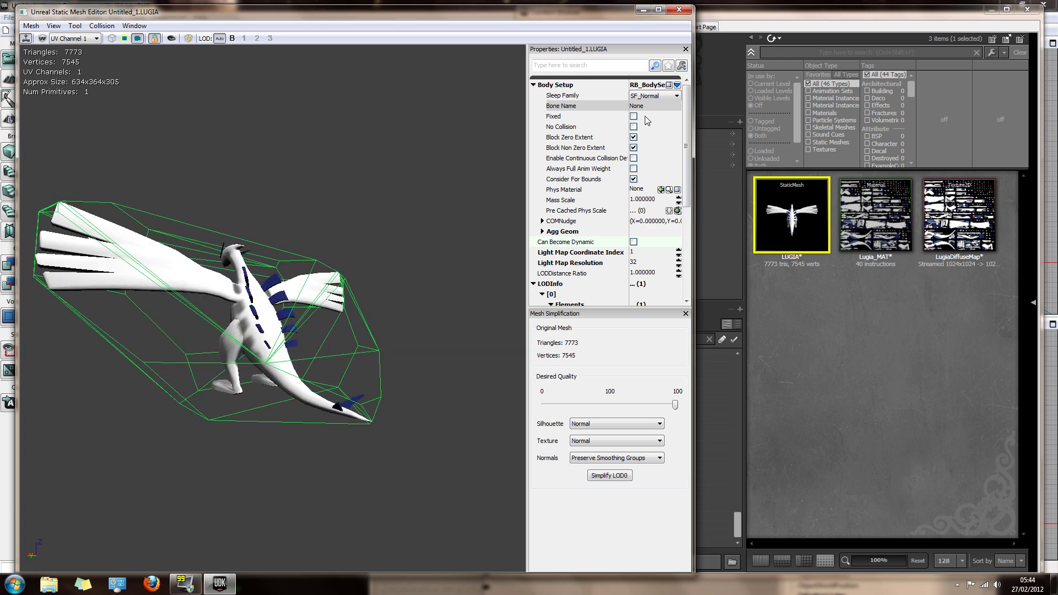
Step: Close the LUGIA mesh editor and the Lugia_MAT material editor
left_click(679, 10)
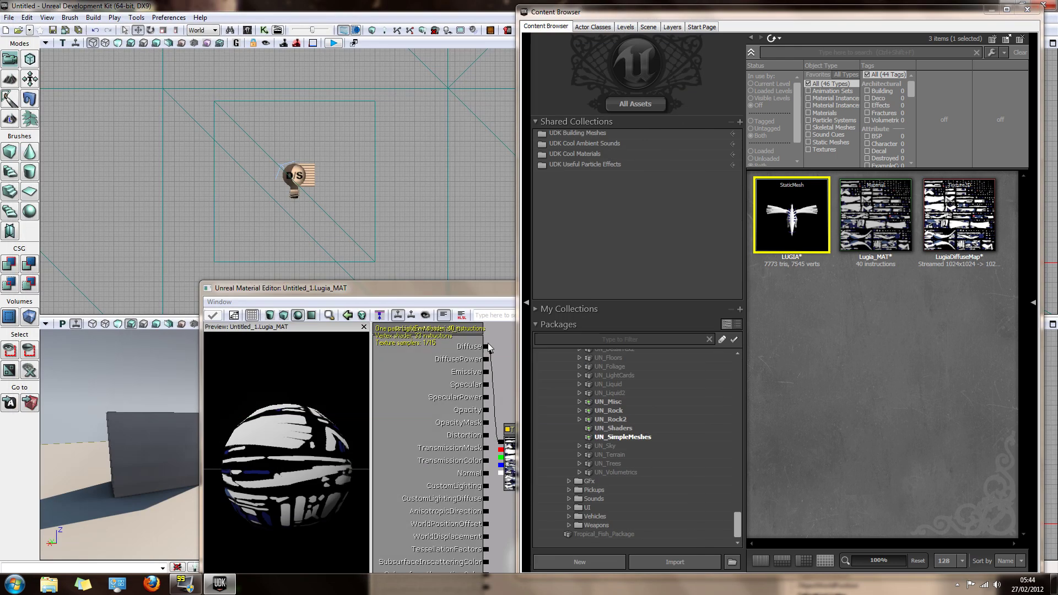
left_click(333, 307)
left_click(984, 286)
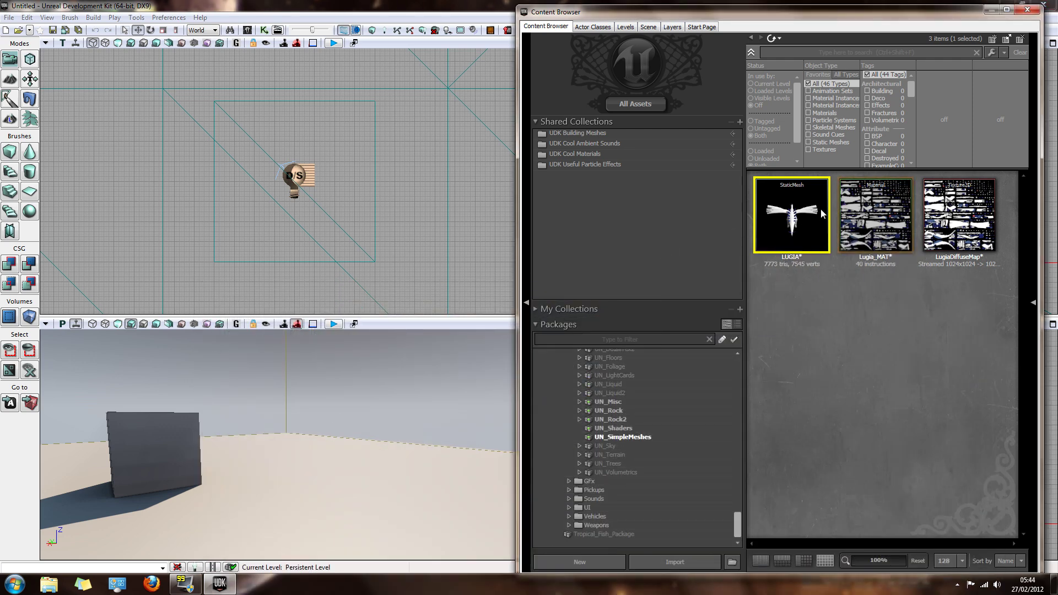
Step: Place the LUGIA static mesh on the level floor beside the grey cube and scale it up uniformly to about 5.74
left_click_drag(823, 215, 312, 468)
key("space")
key("space")
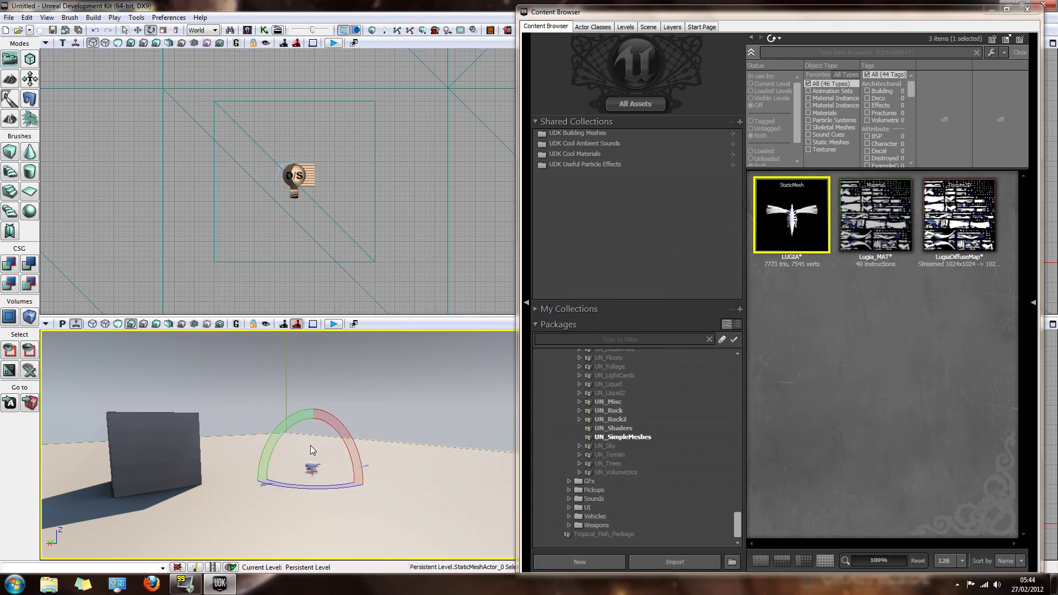
left_click_drag(313, 417, 313, 463)
key("space")
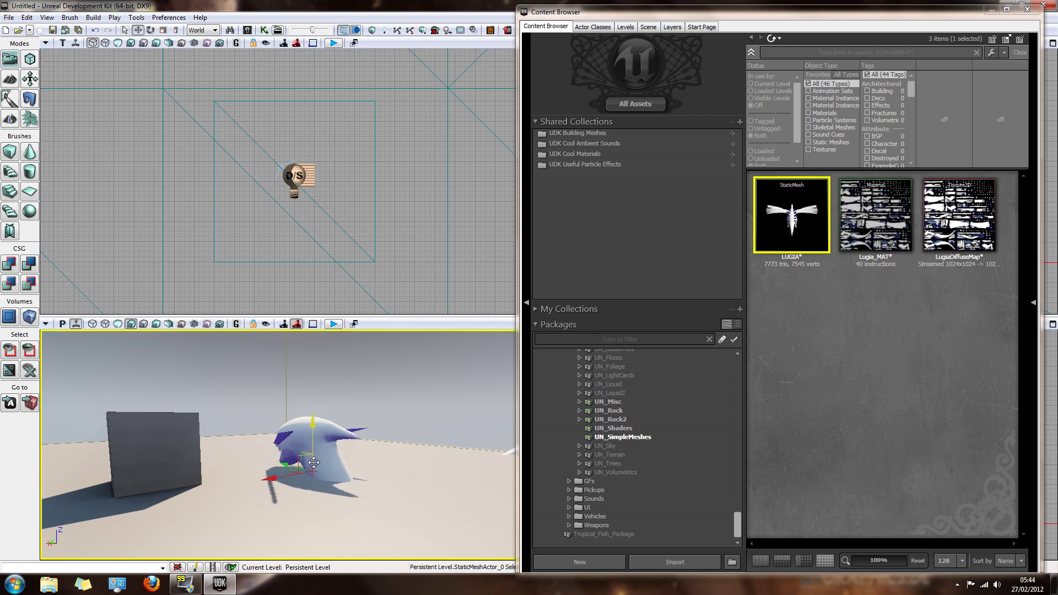
Step: Raise the enlarged LUGIA mesh so its head, neck and wings clear the floor, and put away the Content Browser
left_click_drag(313, 420, 367, 508)
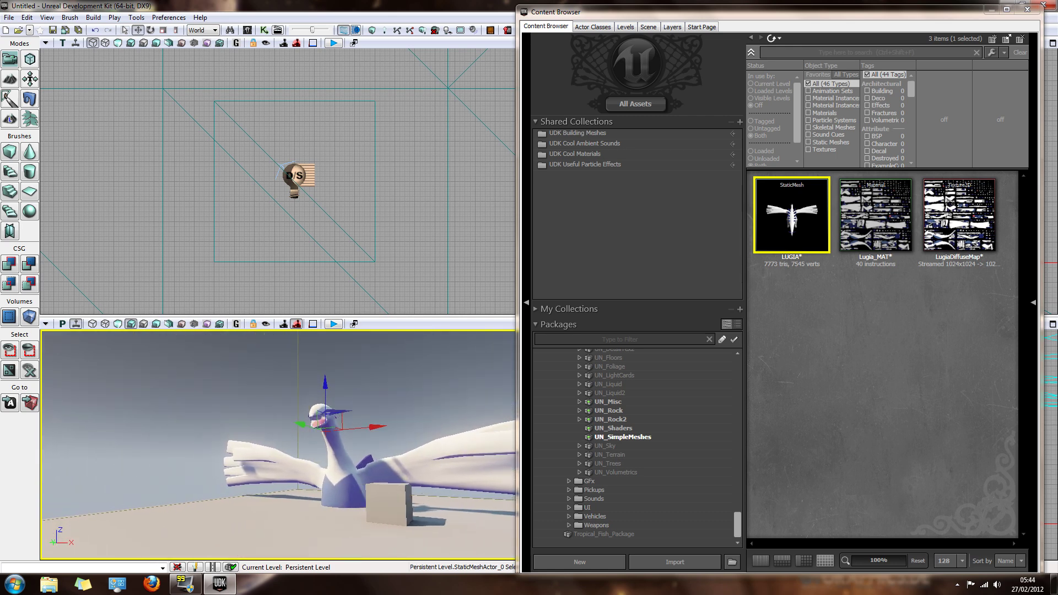
left_click_drag(368, 508, 353, 507)
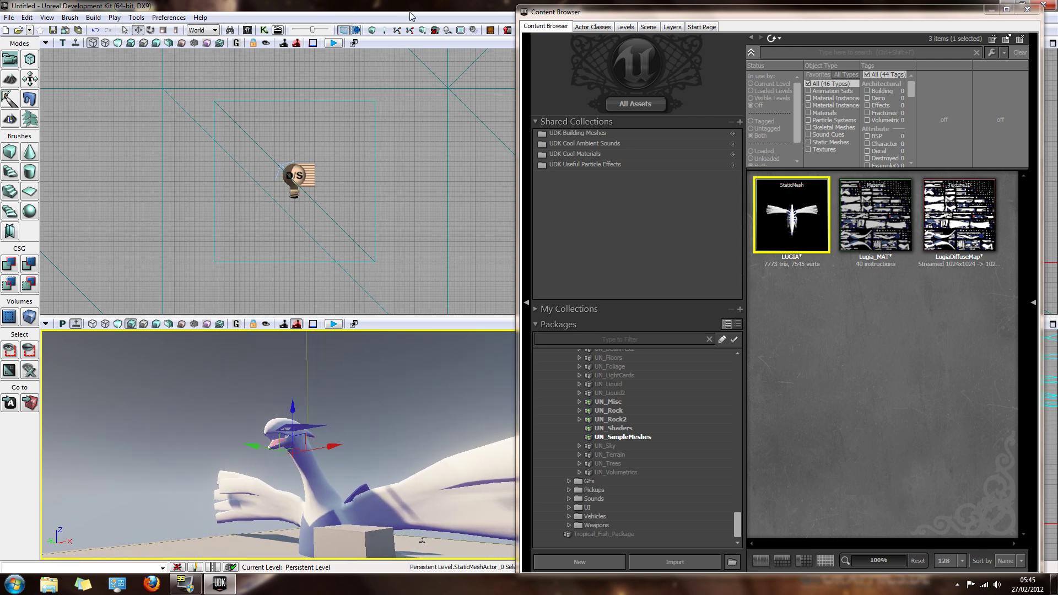
left_click(1007, 13)
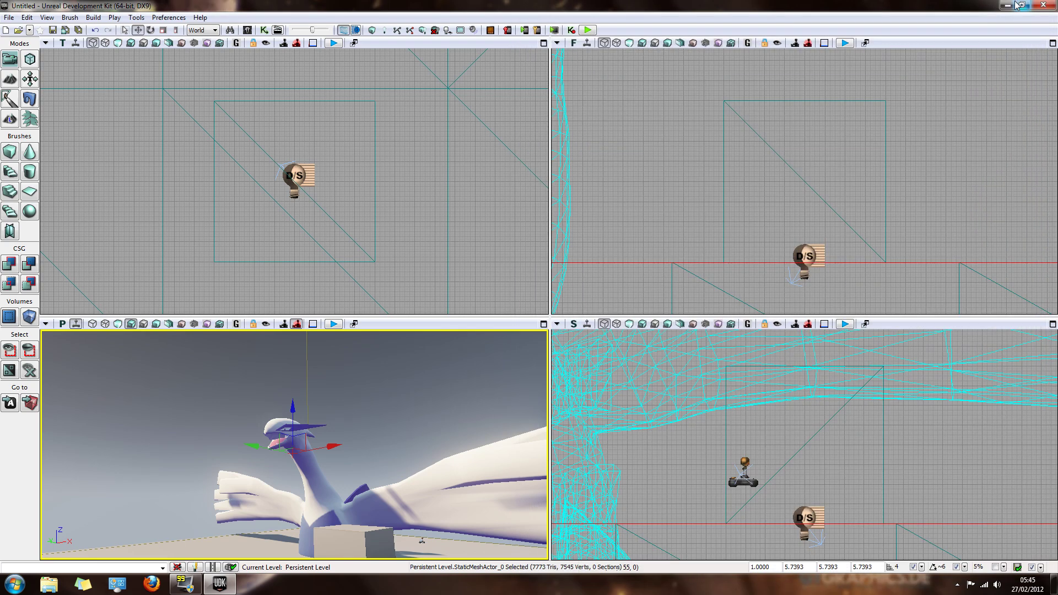